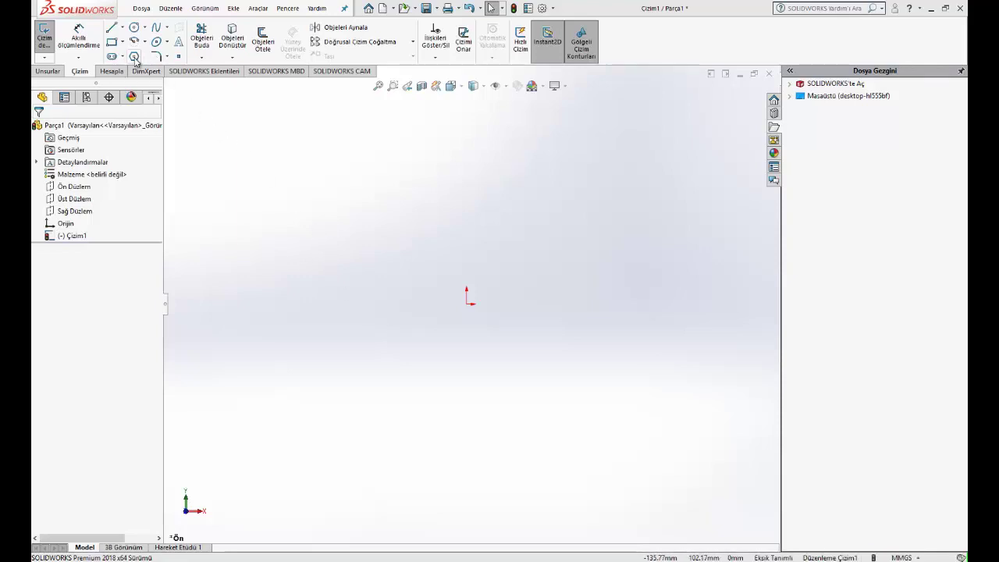
- Sketch a six-sided polygon around an inscribed circle centred on the origin, sides about 46 mm, and make its upper edge horizontal
left_click(134, 57)
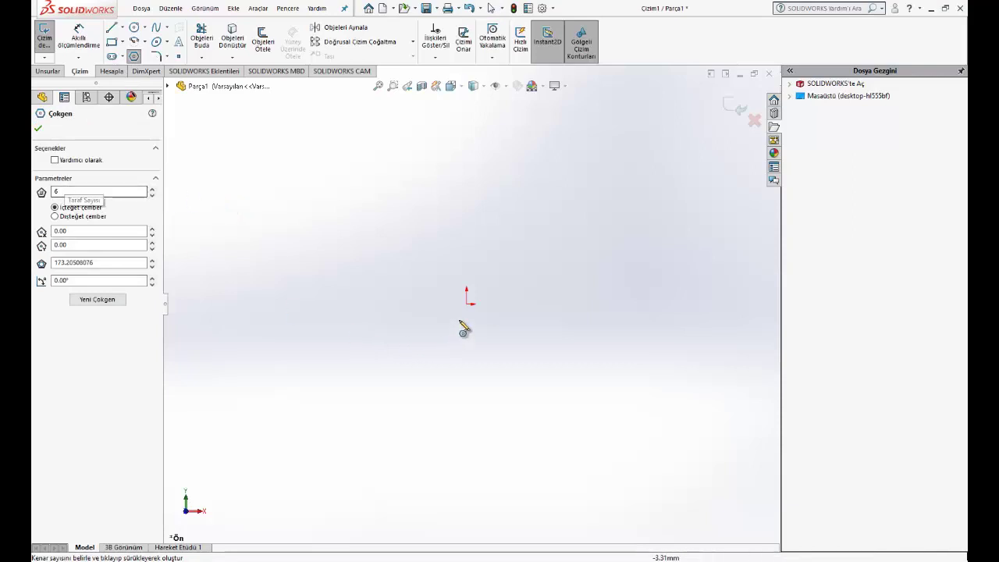
left_click(467, 302)
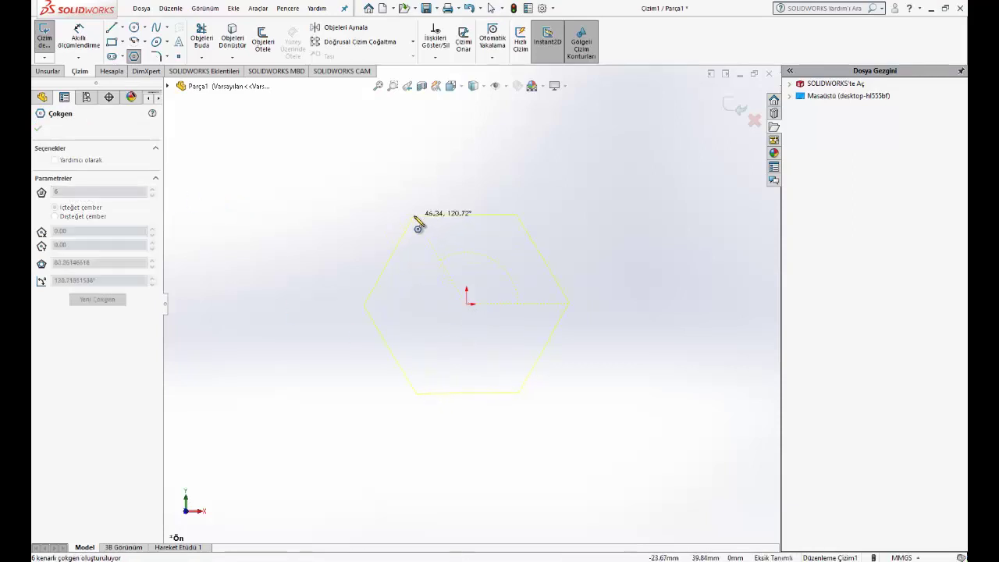
left_click(414, 217)
key("Escape")
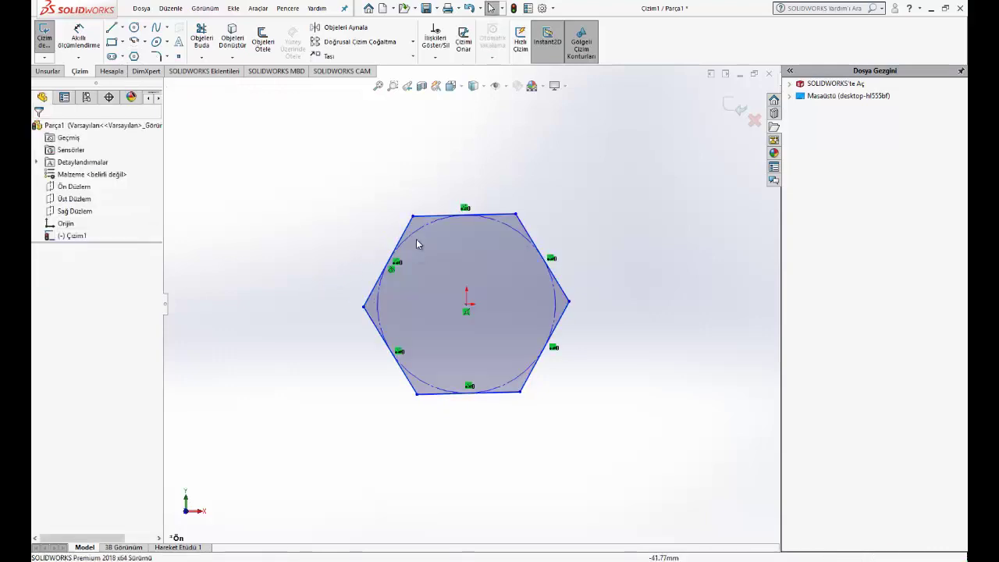
left_click(433, 218)
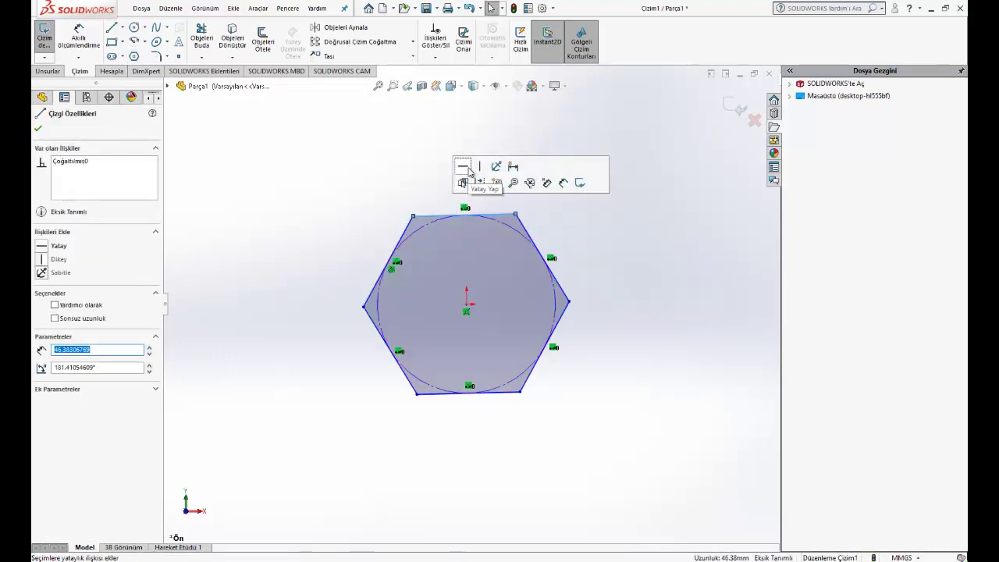
left_click(308, 220)
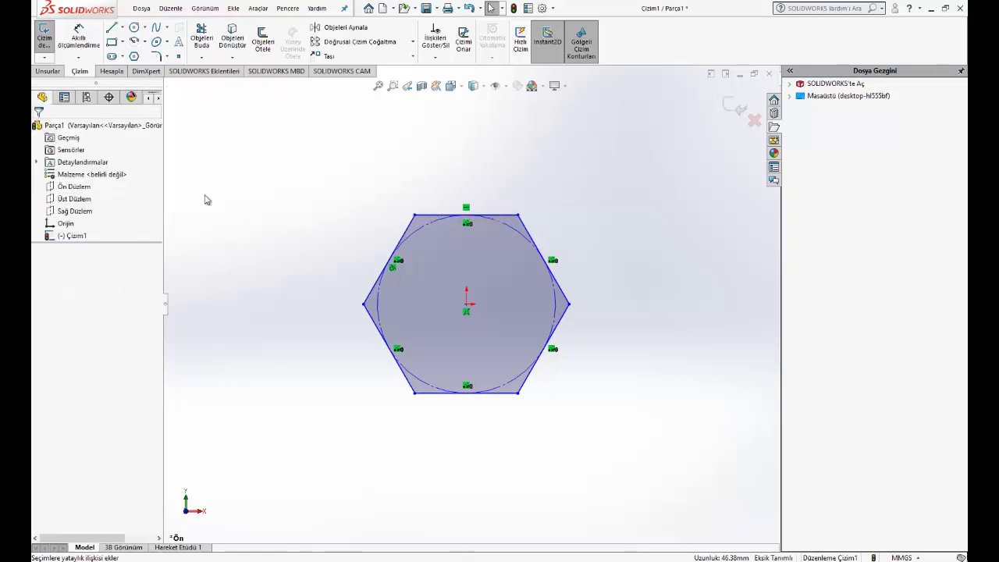
- Dimension the hexagon's inscribed circle to a 50 mm diameter
left_click(88, 43)
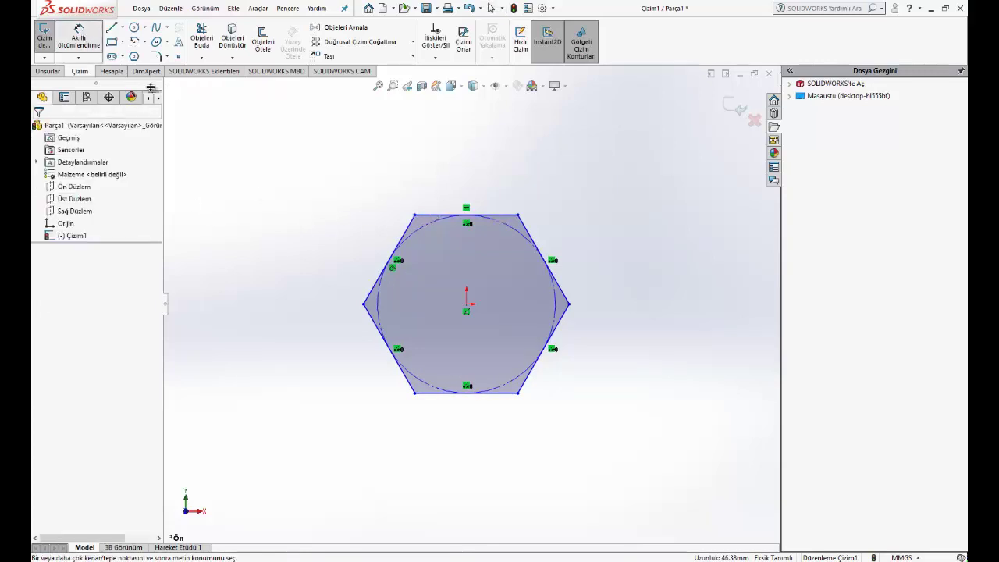
left_click(422, 234)
left_click(341, 218)
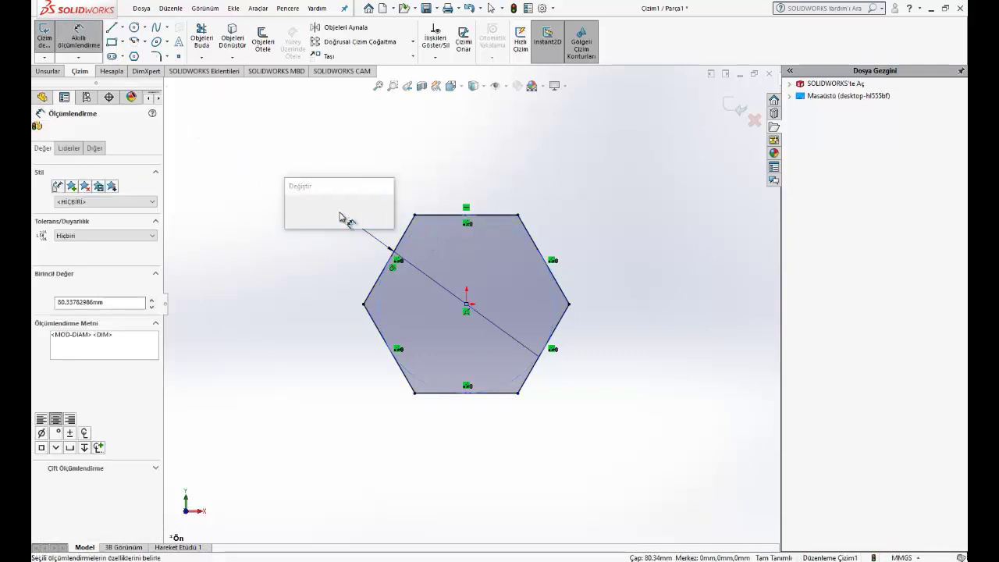
type("50")
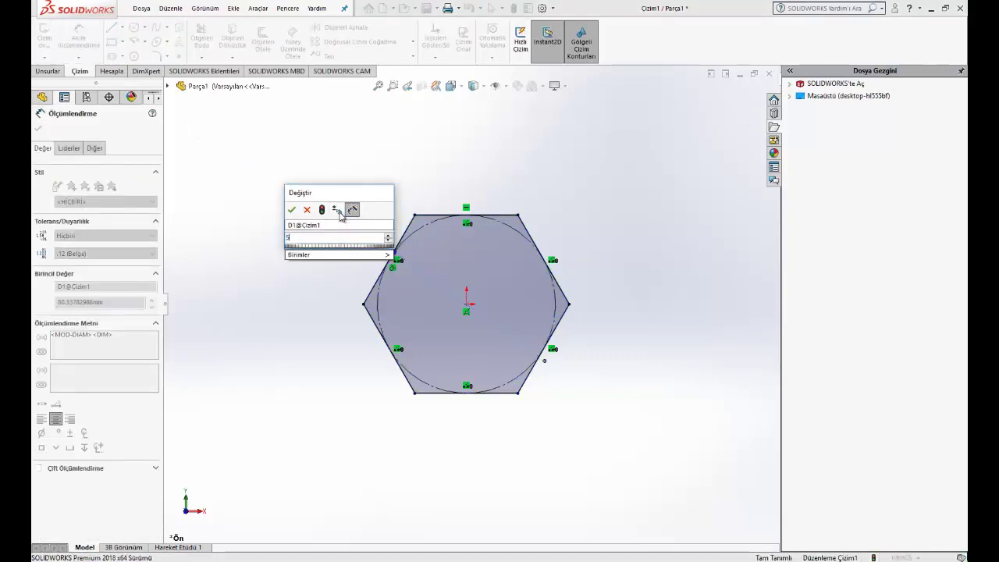
key("Return")
key("Escape")
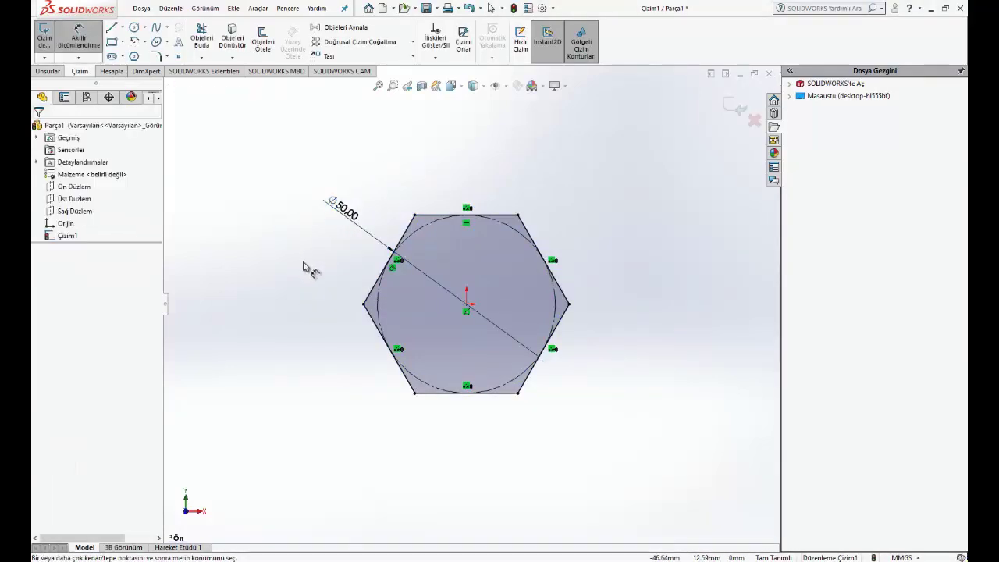
- Extrude the hexagon sketch as a blind boss 30 mm deep in the reversed direction
middle_click_drag(323, 270, 394, 312)
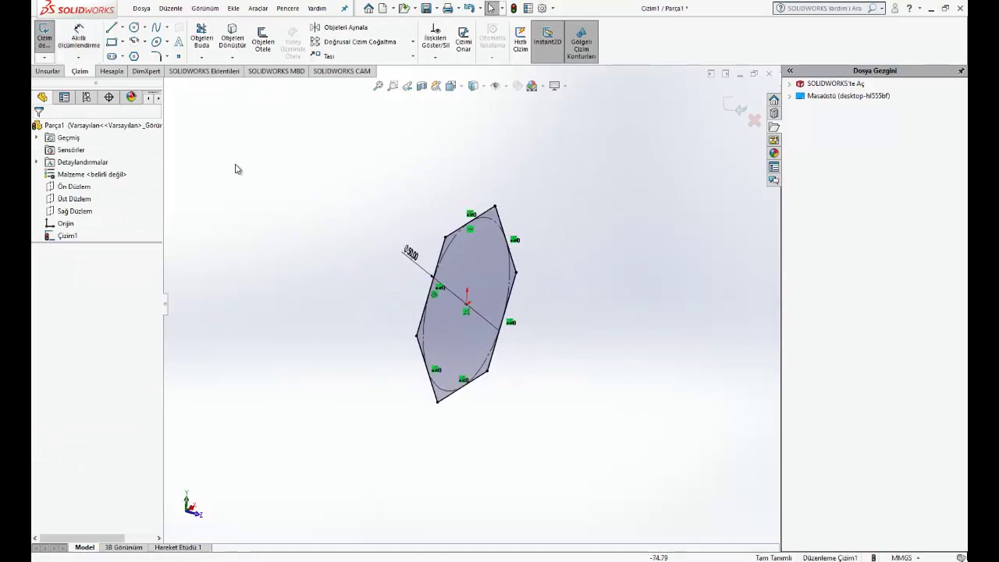
left_click(47, 71)
left_click(52, 39)
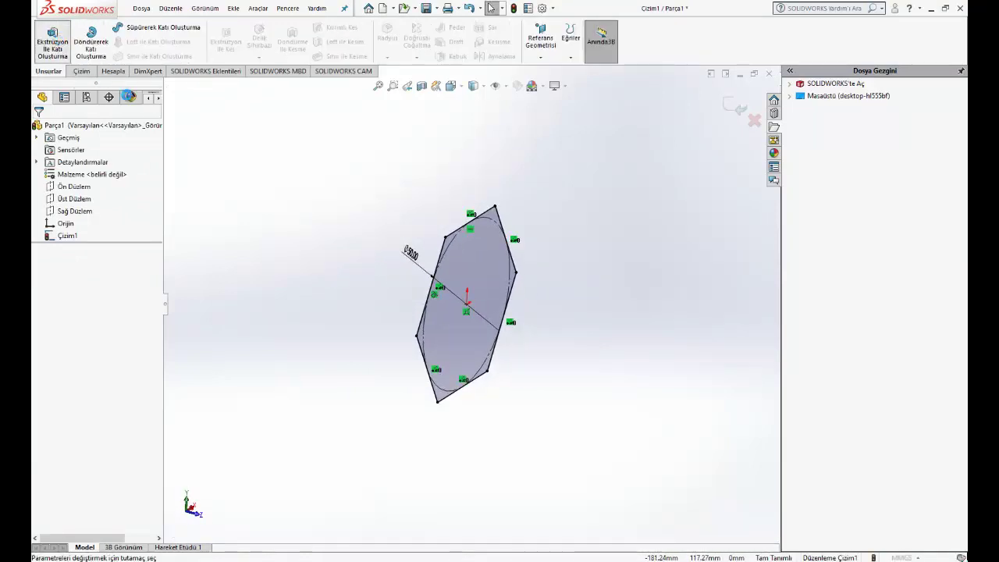
left_click(41, 196)
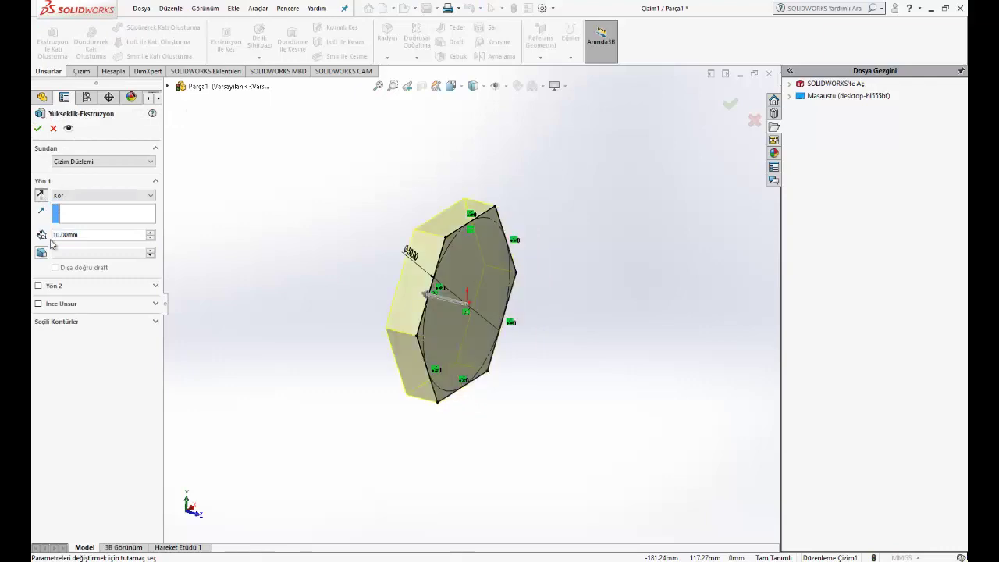
left_click(151, 232)
left_click(151, 233)
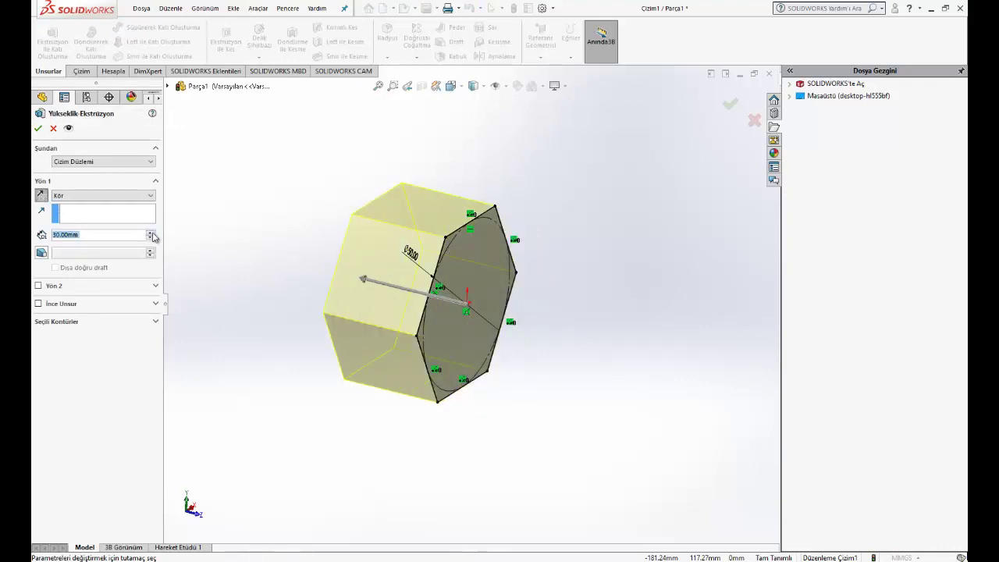
left_click(39, 128)
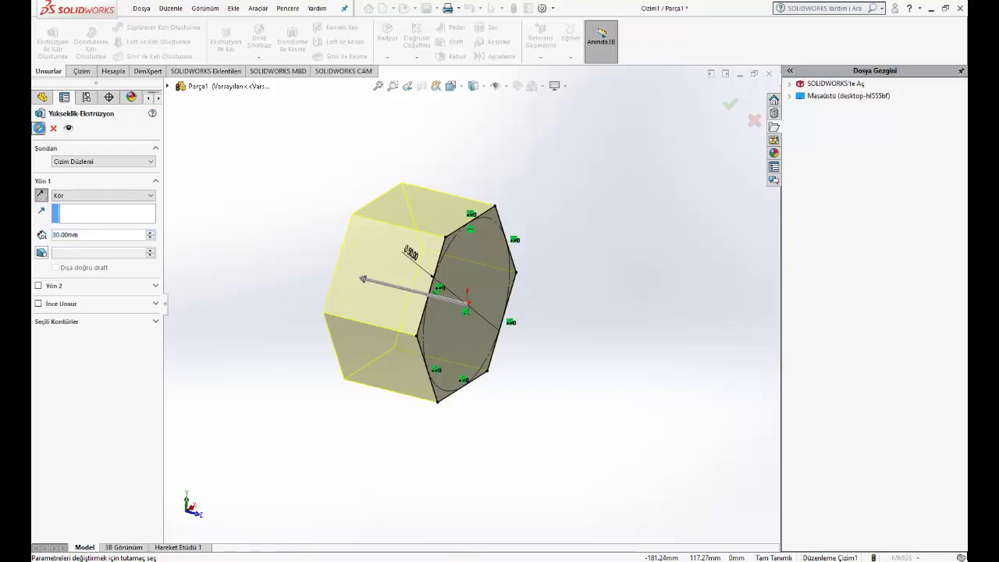
left_click(244, 181)
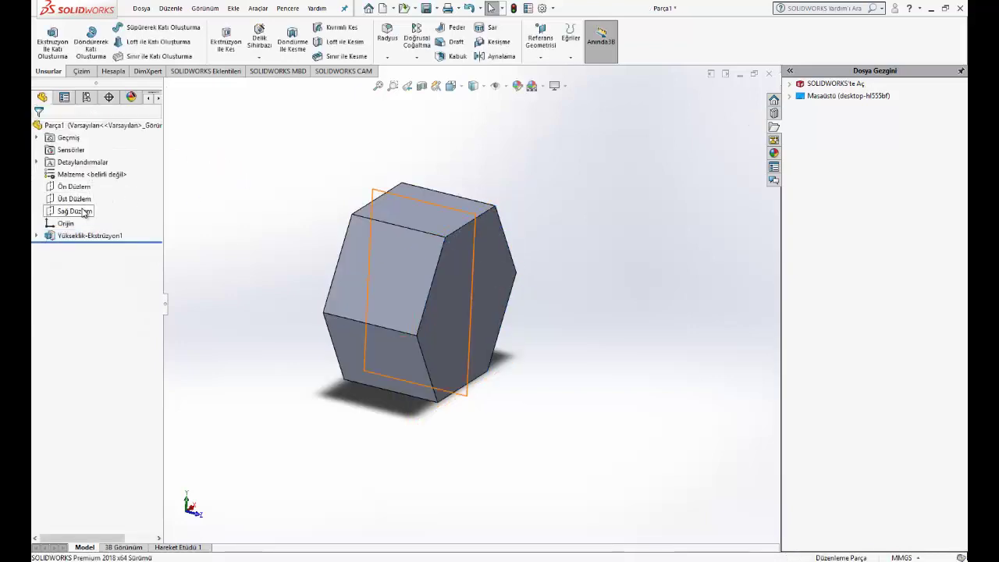
- Start a new sketch on the Top Plane (Üst Düzlem) and view it straight on
left_click(76, 200)
left_click(91, 186)
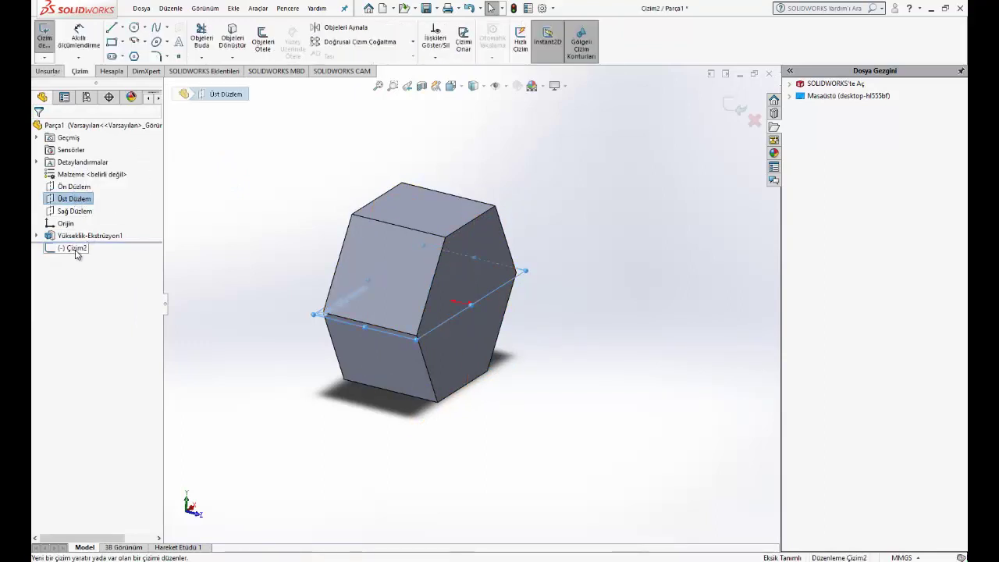
right_click(76, 250)
left_click(105, 235)
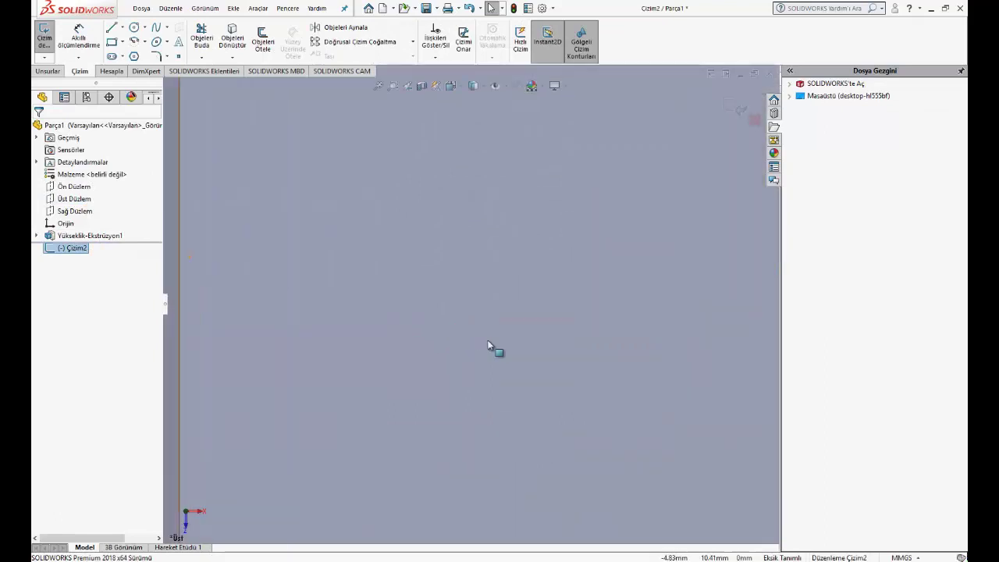
scroll(444, 322, "up", 10)
scroll(507, 265, "down", 3)
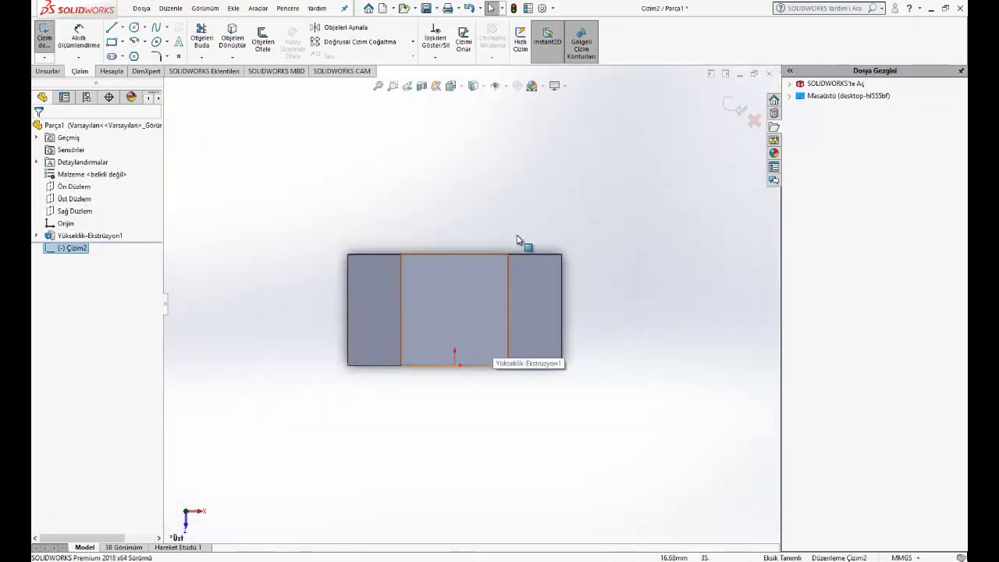
scroll(516, 239, "down", 2)
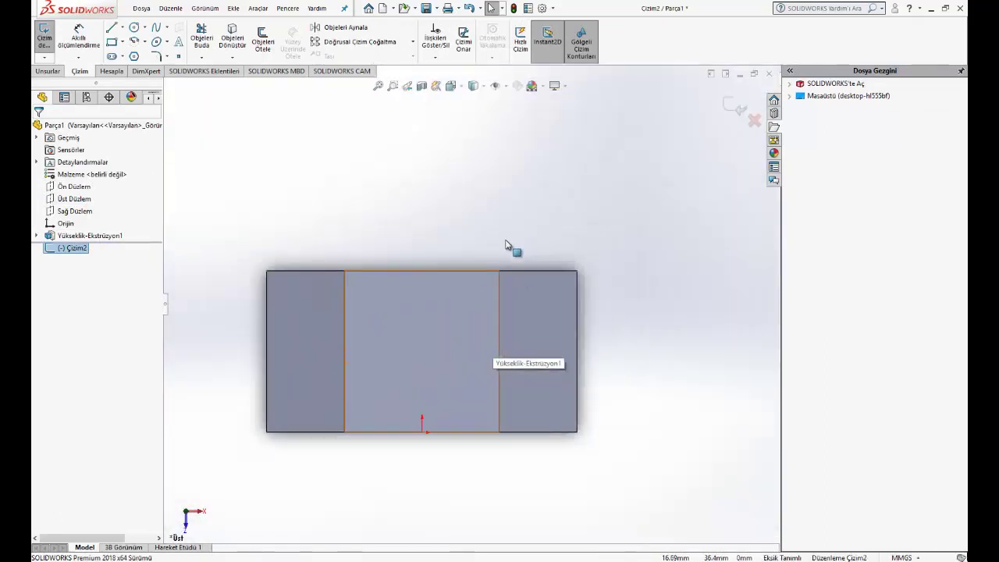
- Draw a centerline about 55 mm long upward from the origin through the hexagonal block and make it vertical
left_click(113, 27)
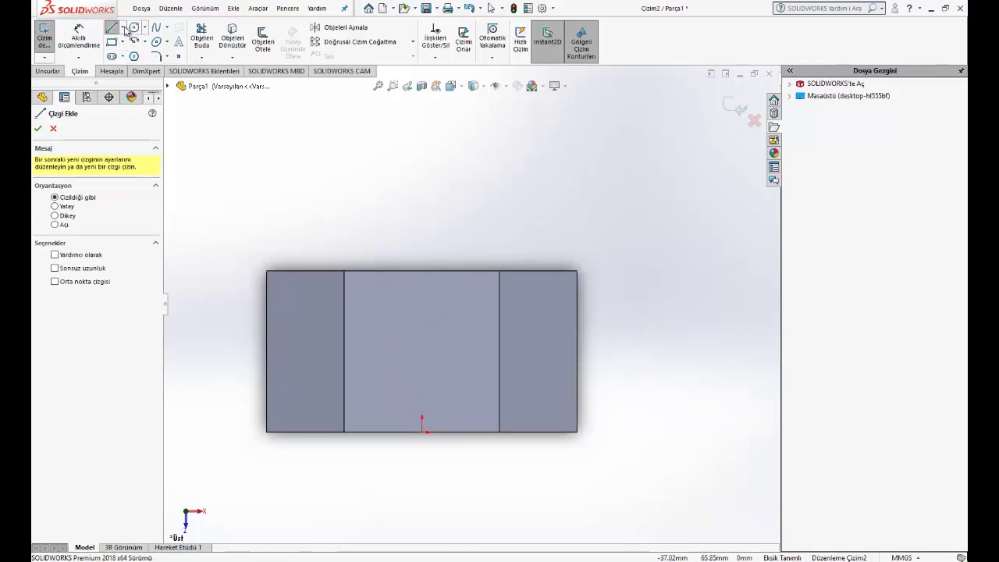
left_click(124, 28)
left_click(140, 51)
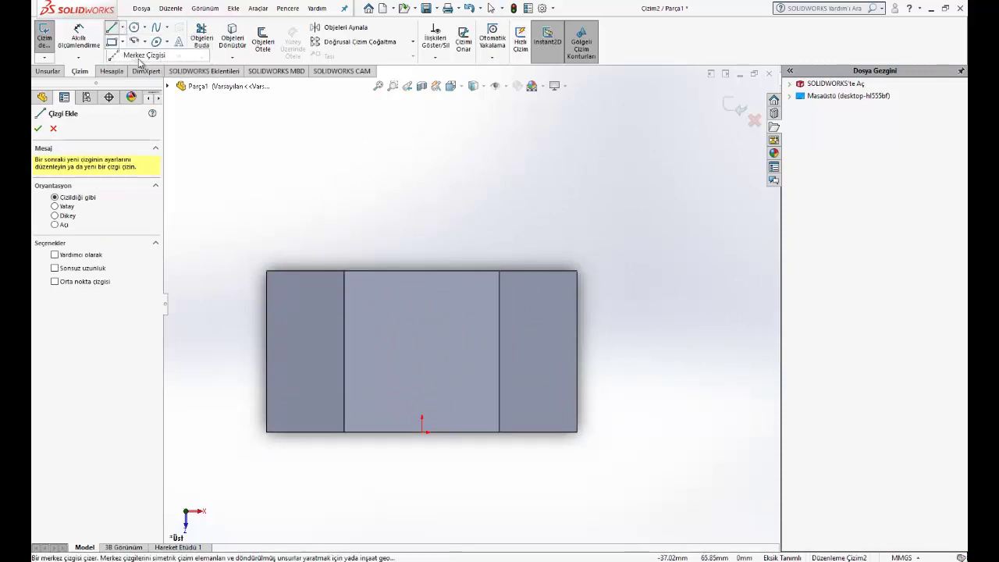
left_click(422, 431)
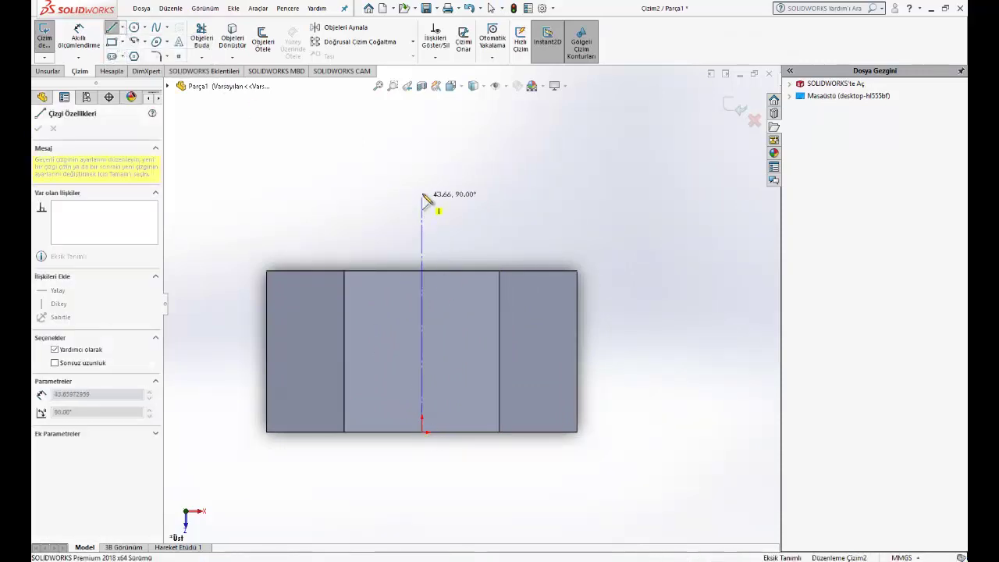
left_click(426, 137)
key("Escape")
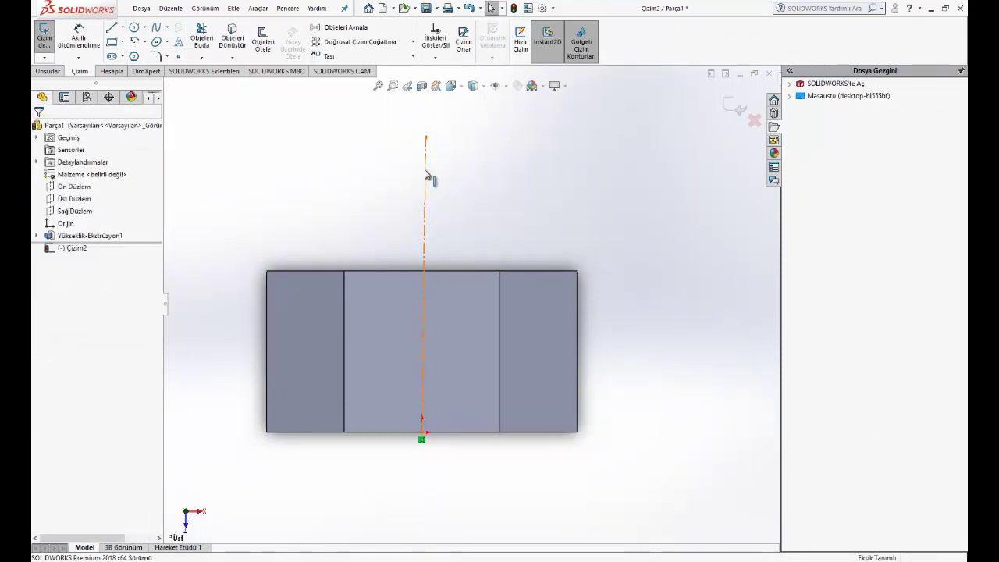
left_click(425, 178)
left_click(473, 121)
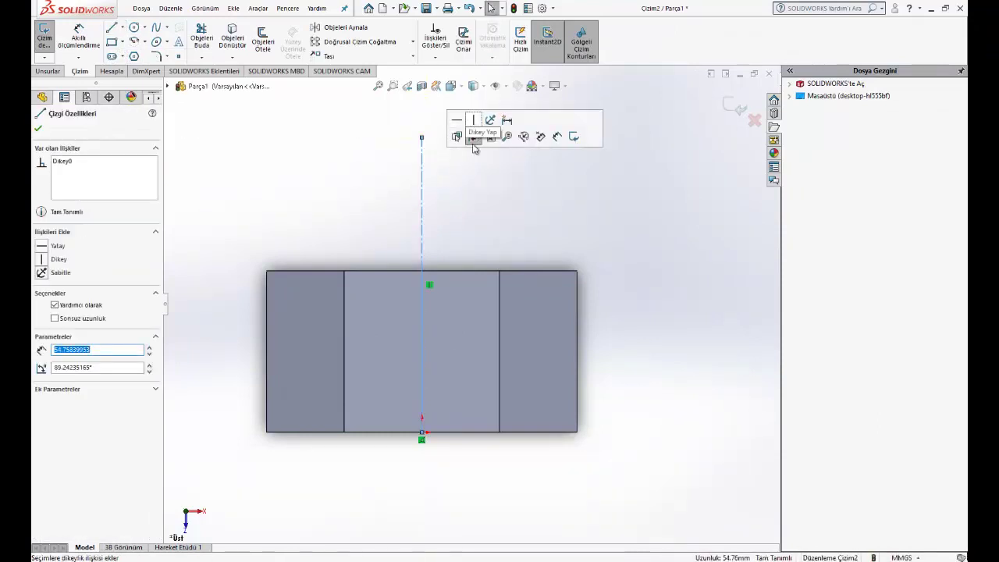
left_click(442, 205)
- Sketch a closed half profile from the block's upper edge along the centerline, about 59 mm wide and 130 mm high, with a slanted lower outer side
left_click(112, 28)
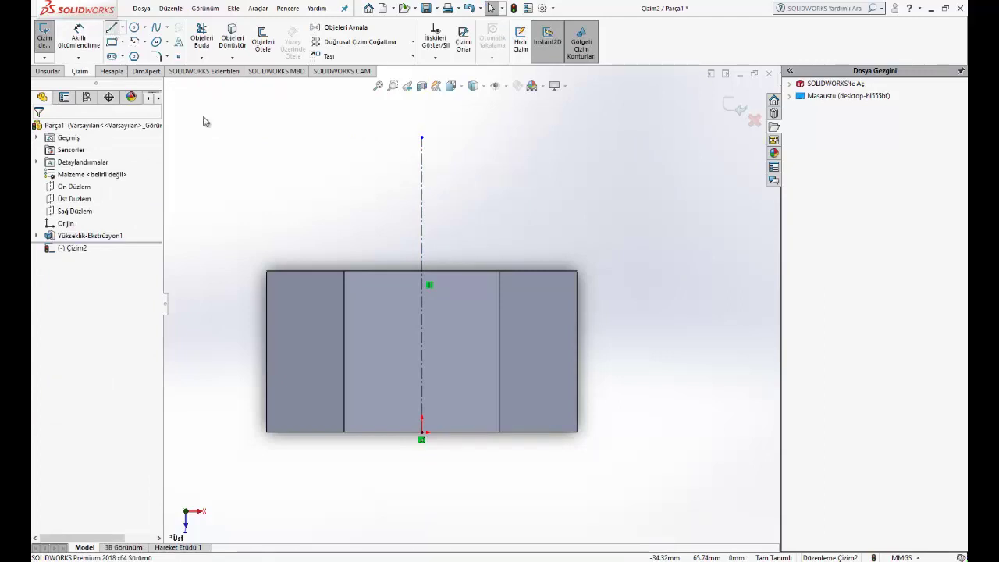
left_click(422, 272)
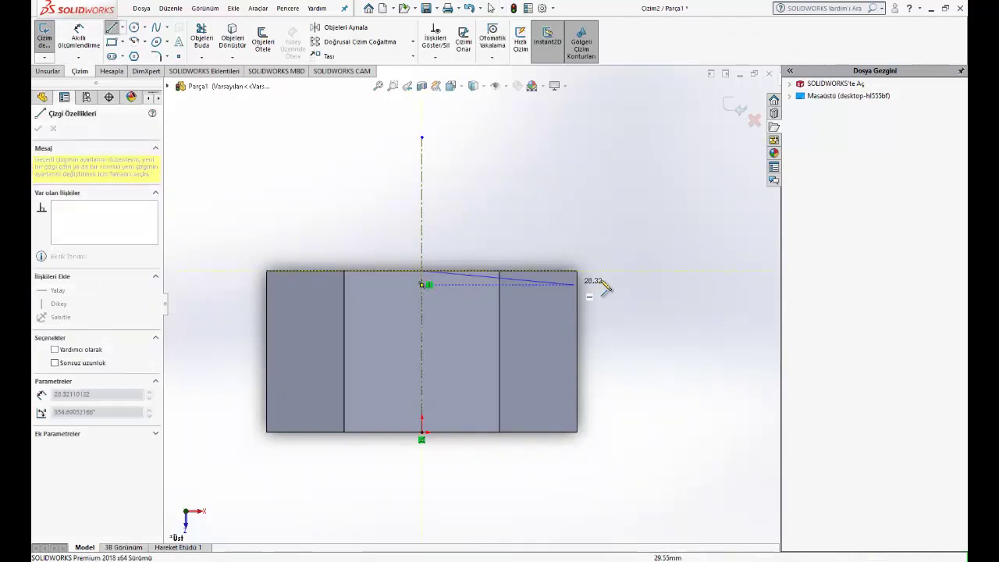
left_click(641, 271)
scroll(511, 375, "down", 3)
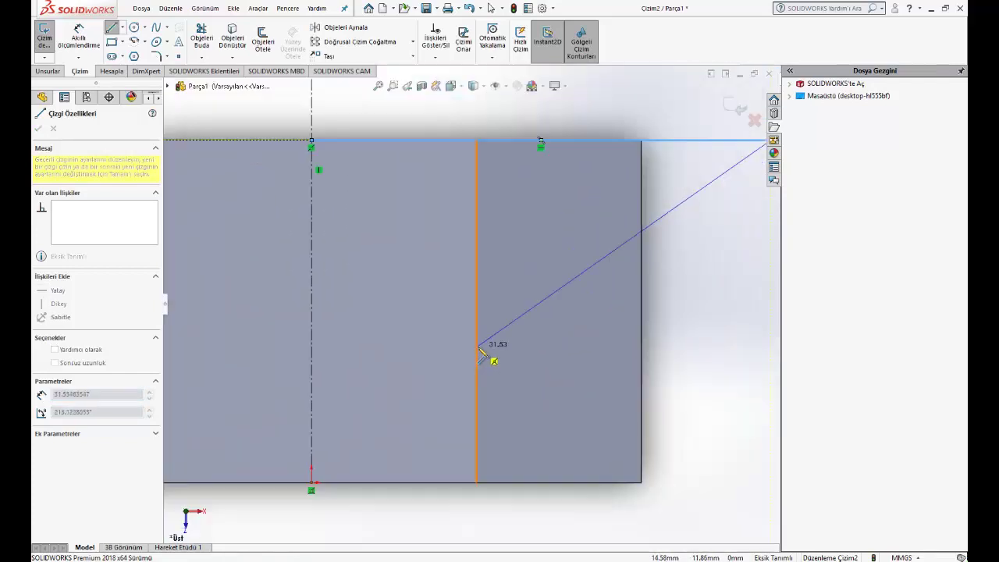
scroll(482, 350, "up", 5)
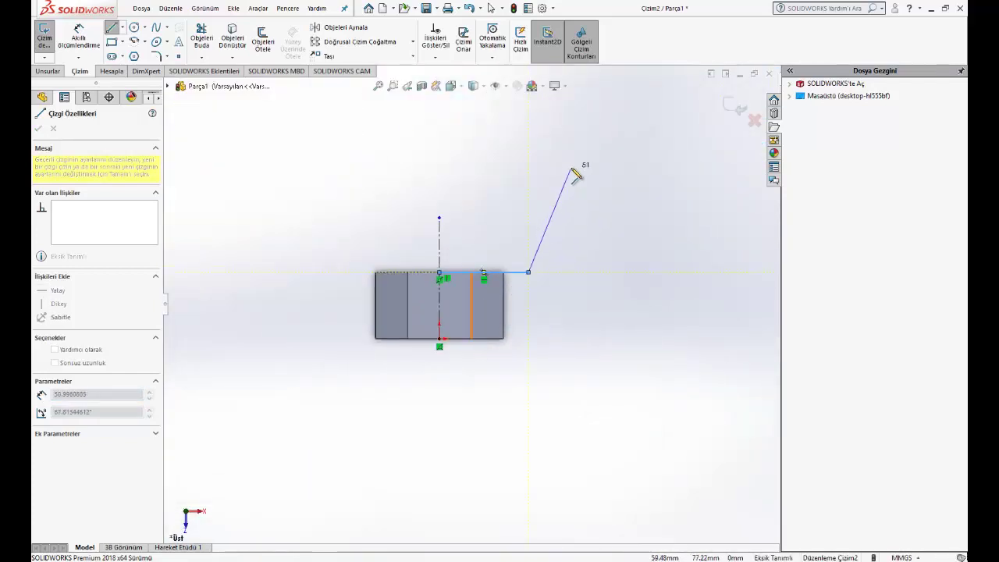
left_click(571, 169)
scroll(536, 281, "down", 4)
scroll(529, 286, "up", 7)
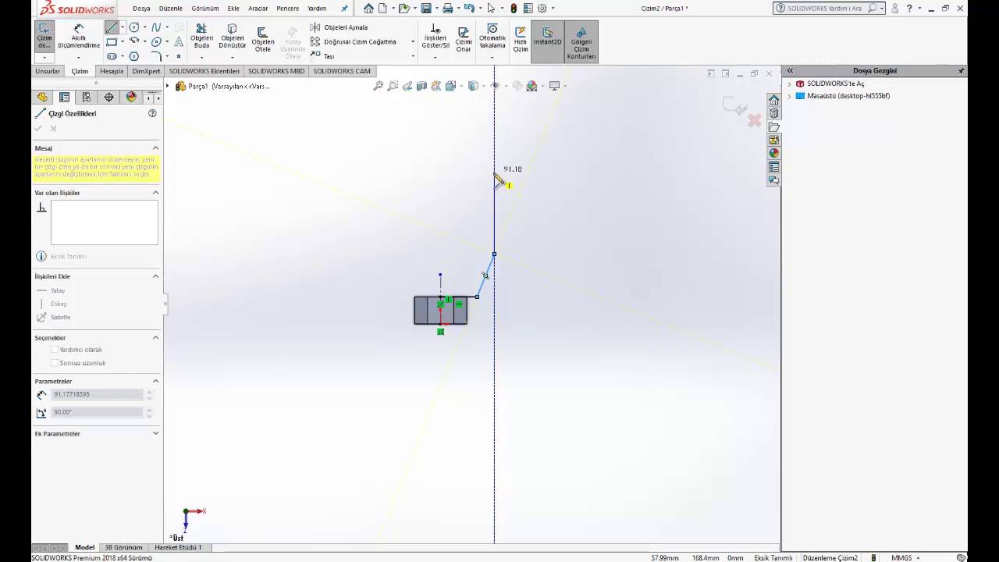
left_click(494, 179)
left_click(441, 179)
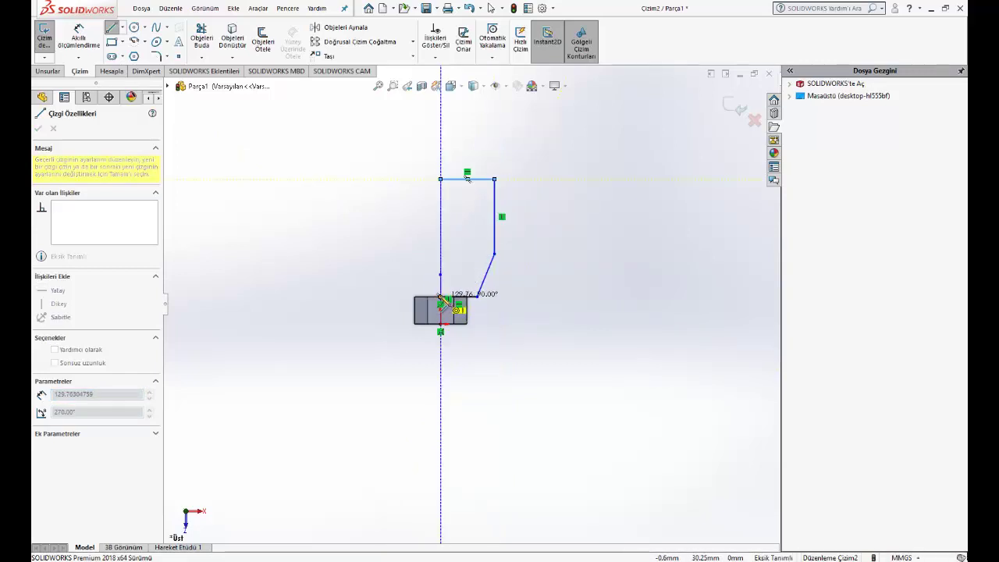
left_click(440, 296)
key("Escape")
- Dimension the upper horizontal edge of the profile to 60 mm
scroll(495, 216, "up", 3)
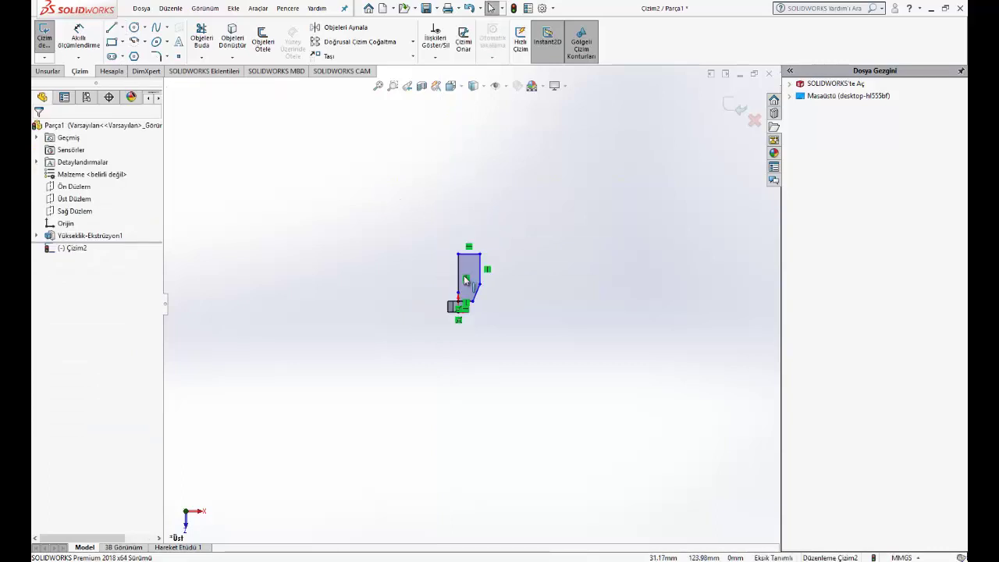
scroll(497, 304, "down", 4)
scroll(497, 304, "down", 3)
key("d")
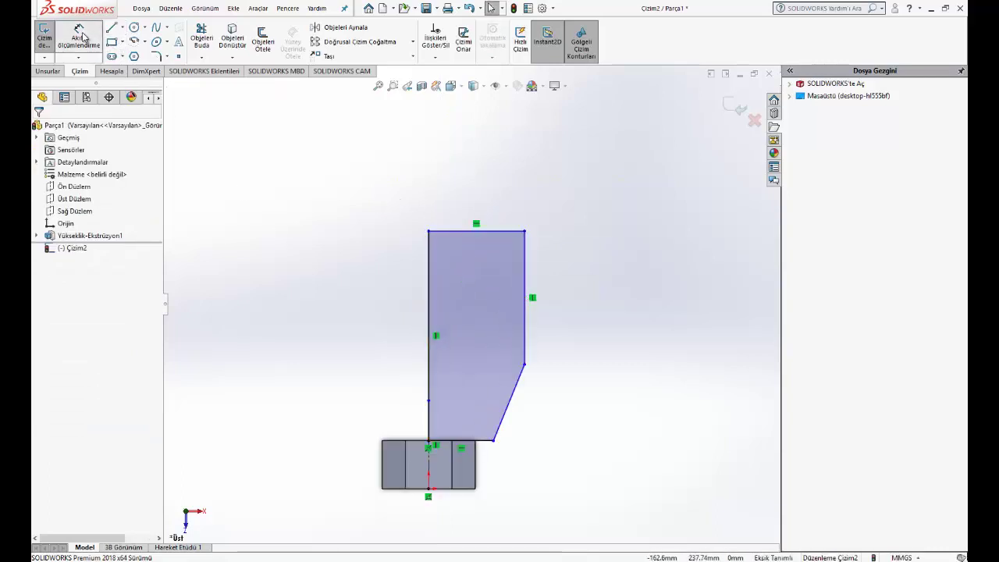
left_click(476, 231)
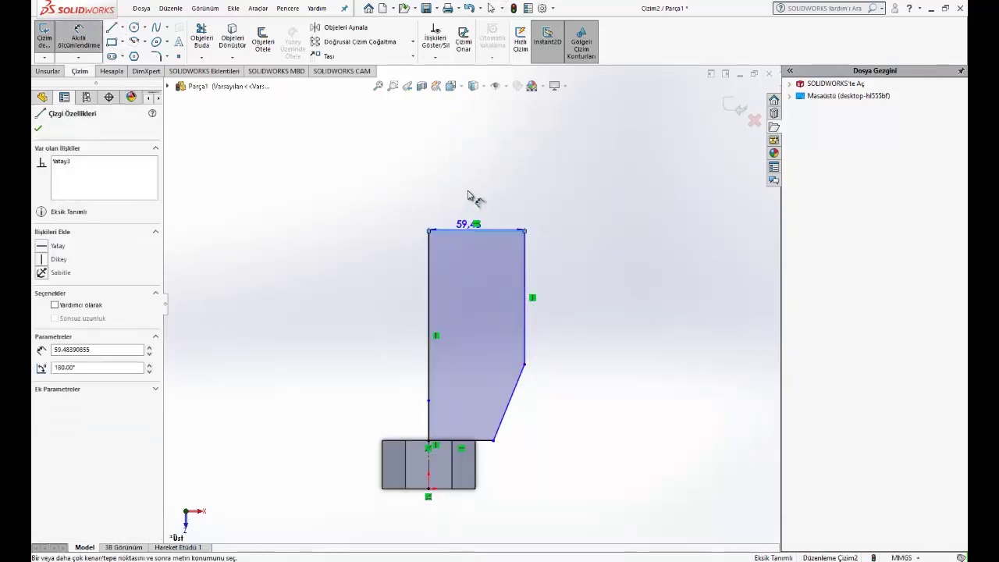
left_click(470, 195)
type("60")
key("Return")
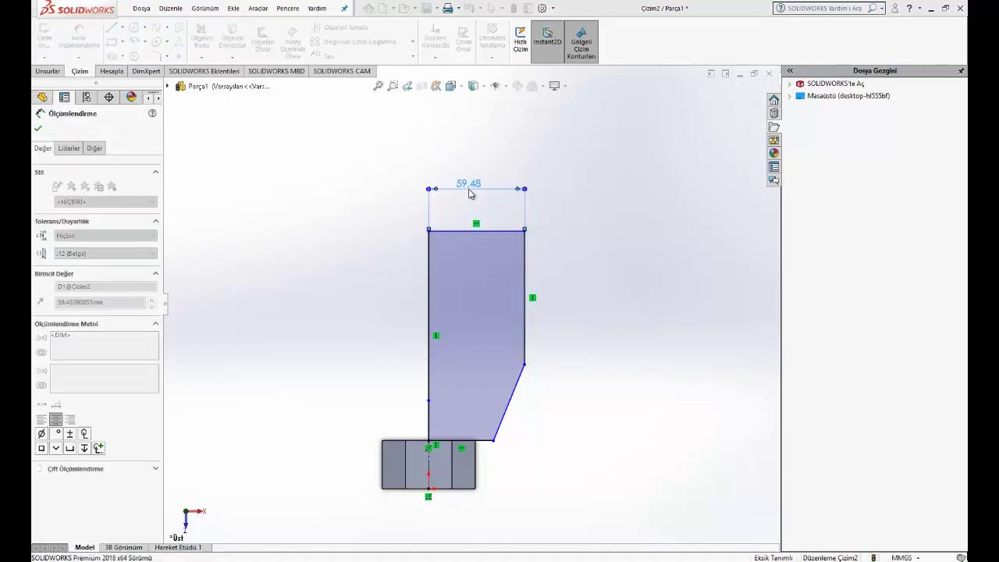
- Dimension the profile's long vertical edge along the central axis to 120 mm
left_click(429, 273)
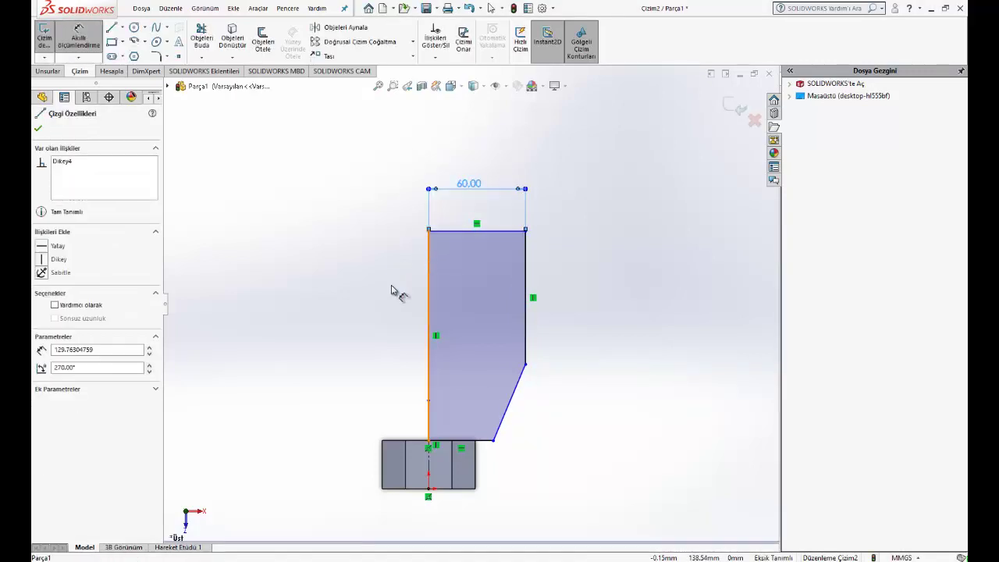
left_click(398, 303)
type("120")
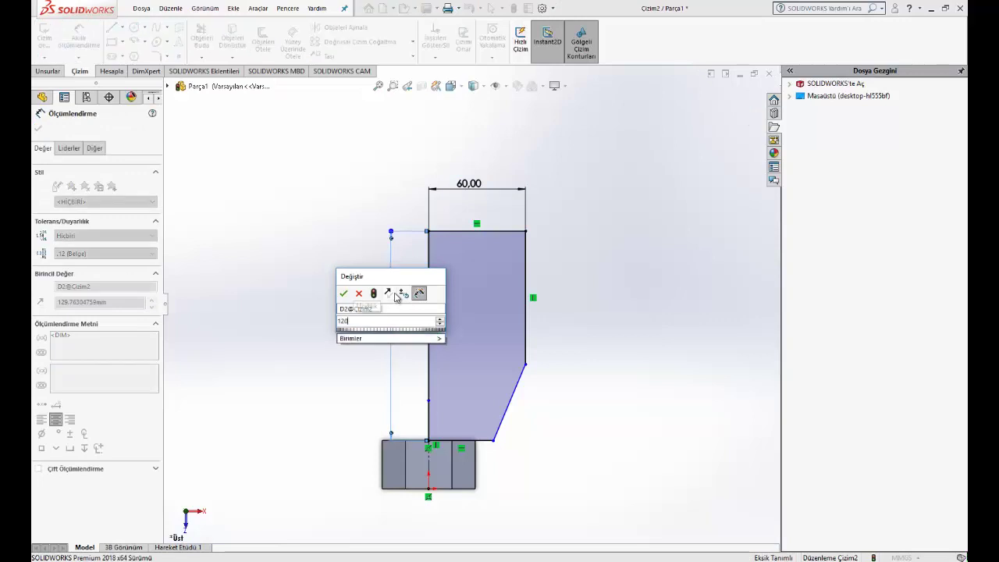
key("Return")
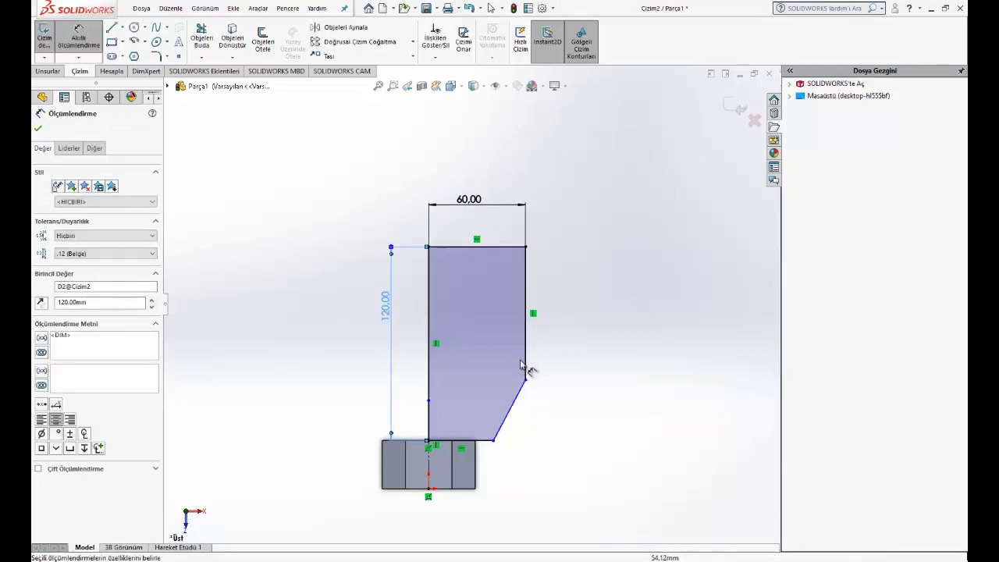
- Move the upper corner of the slanted side upward along the profile's outer edge, making the slanted side longer
left_click(527, 382)
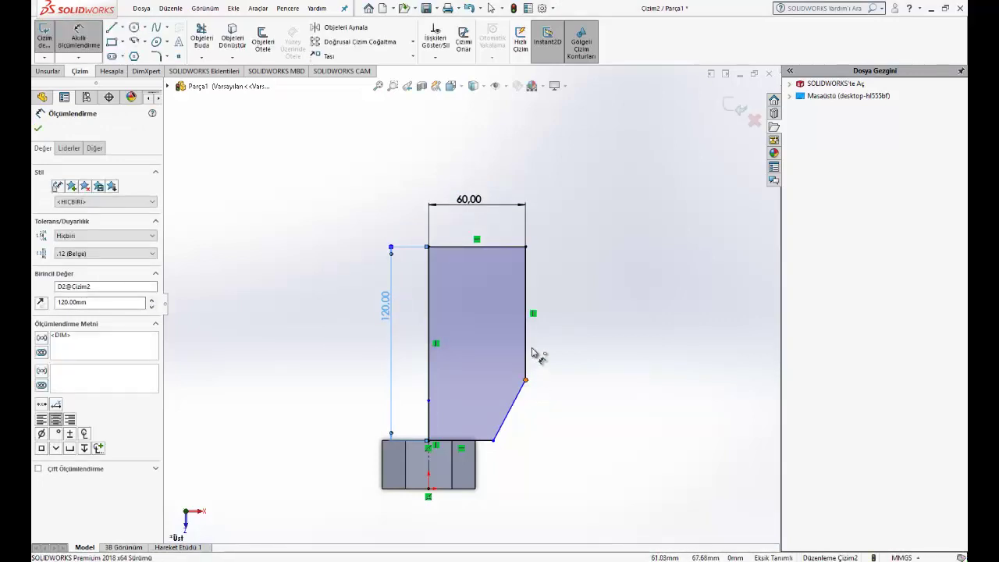
key("Escape")
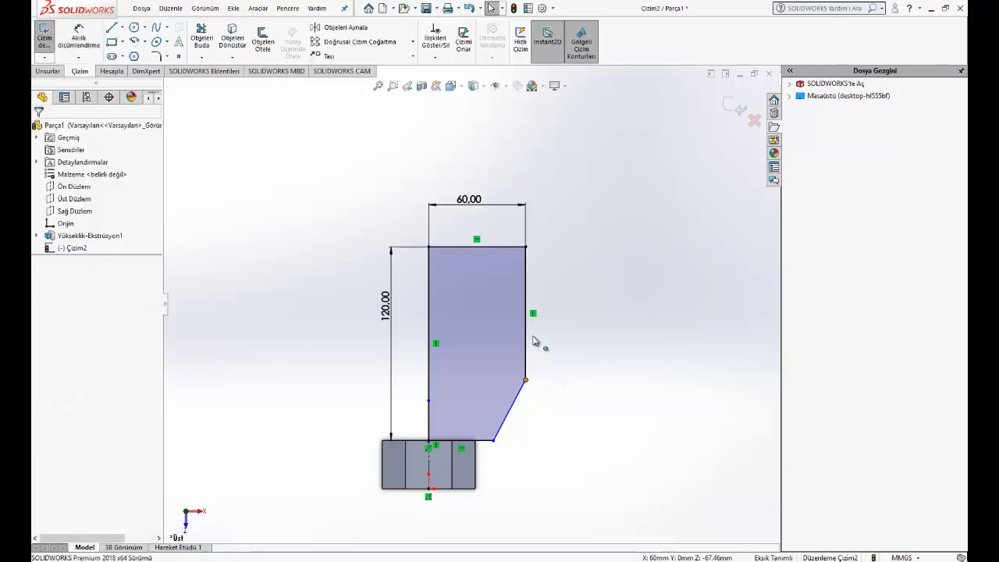
left_click_drag(526, 381, 529, 338)
left_click(262, 181)
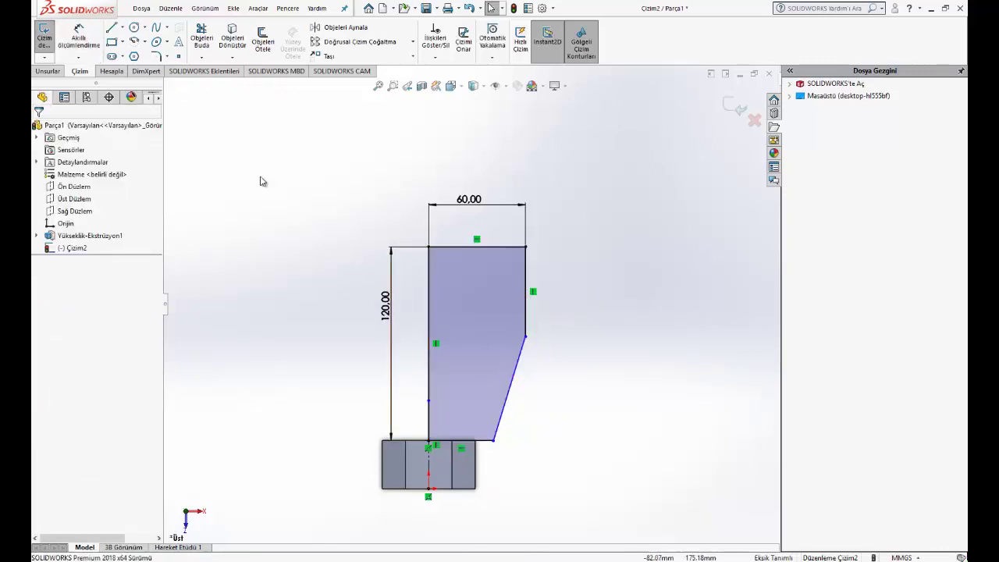
- Dimension the angle between the profile's lower horizontal edge and the slanted side to 100 degrees
left_click(93, 49)
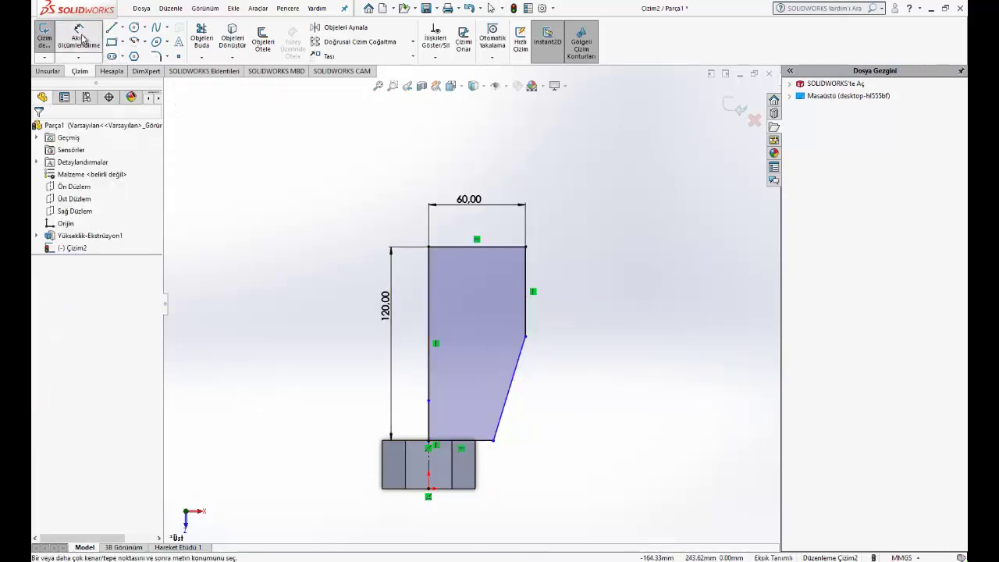
left_click(485, 441)
left_click(500, 426)
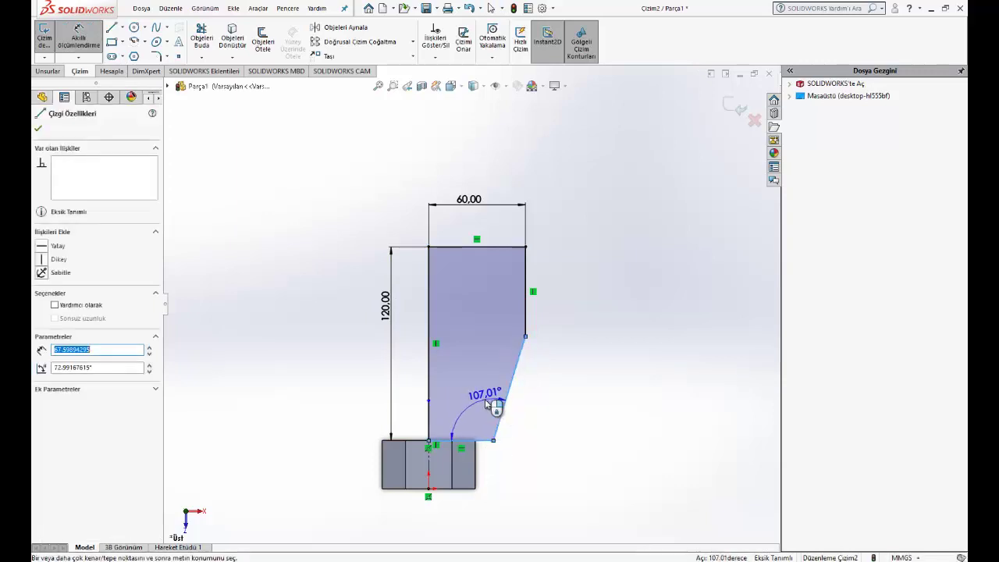
left_click(484, 399)
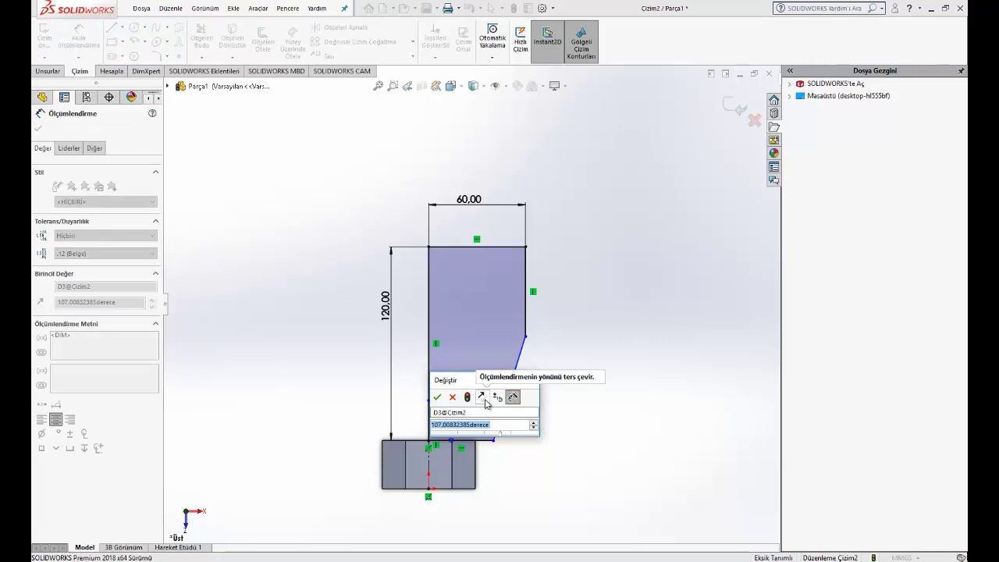
type("100")
key("Return")
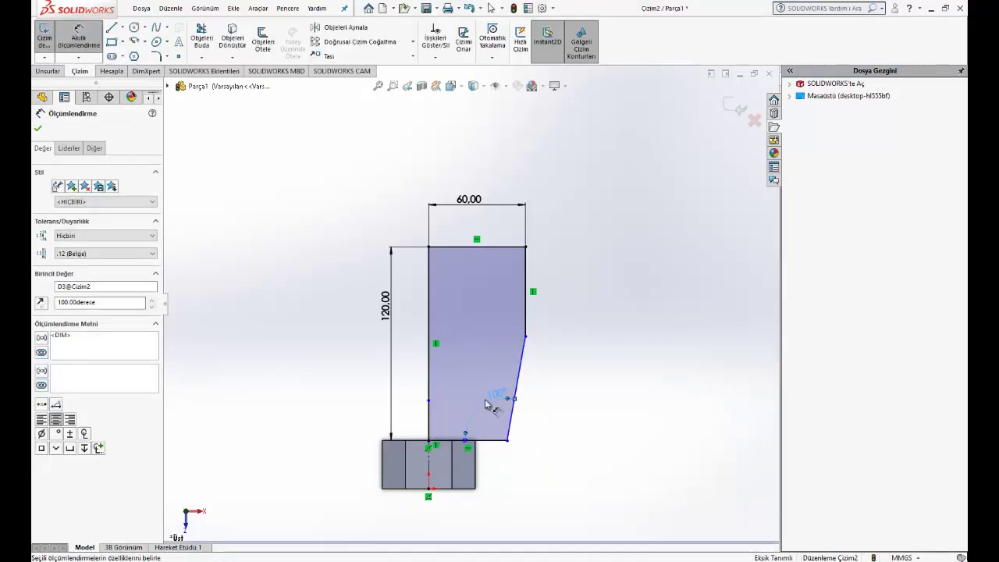
- Set the angle between the lower edge and the slanted side to 110 degrees and leave the dimension command
double_click(498, 395)
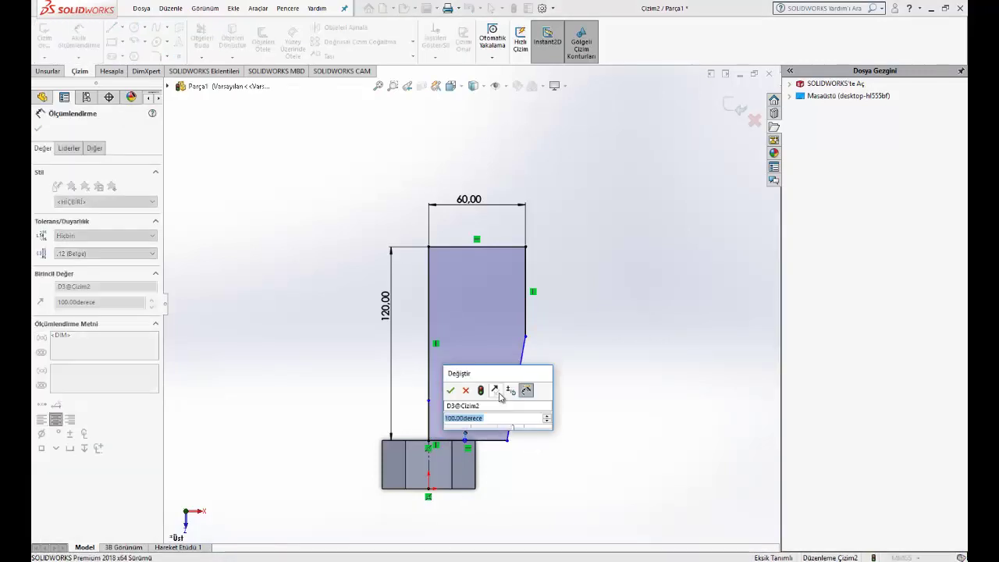
type("110")
key("Return")
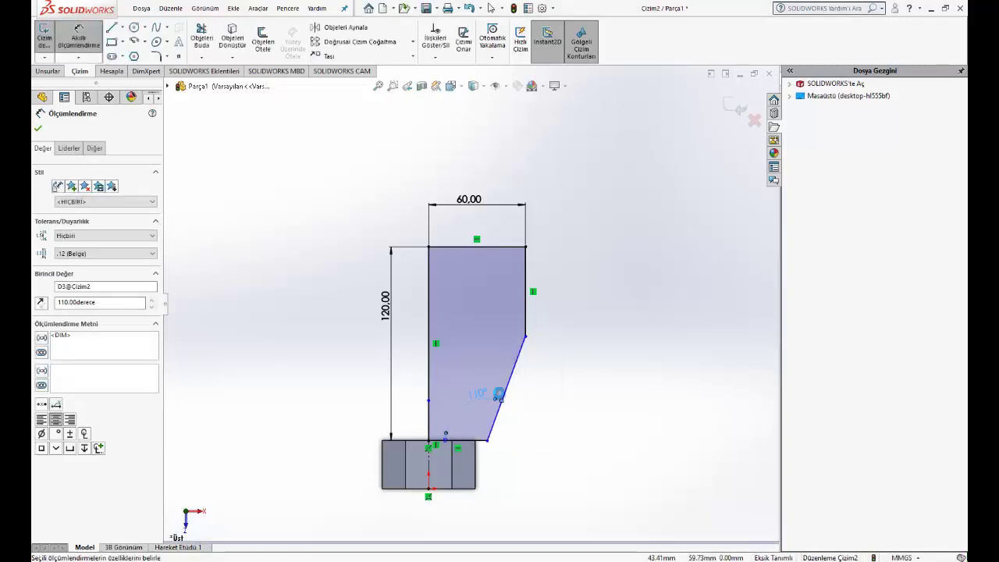
left_click(577, 407)
key("Escape")
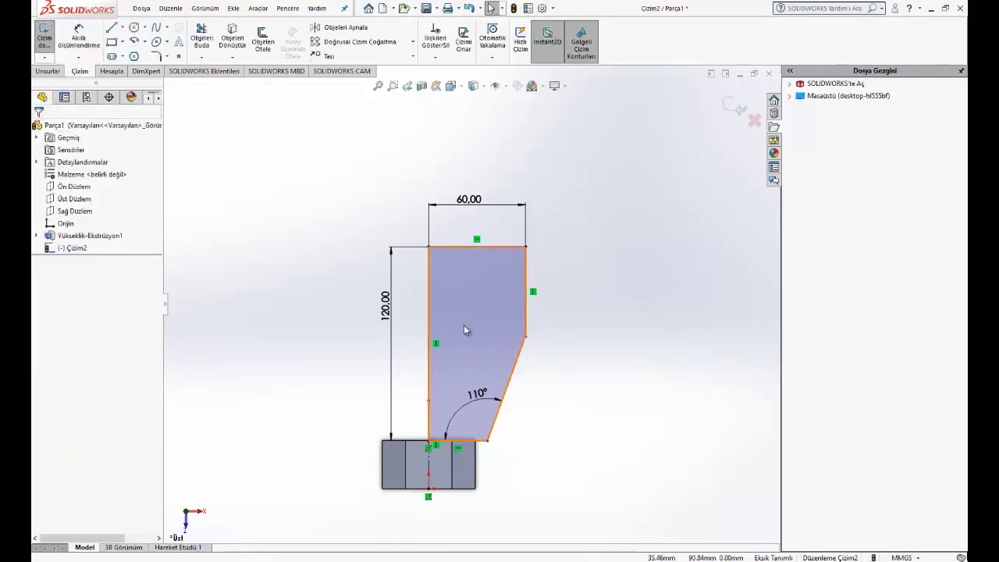
- Revolve the closed profile 360 degrees about the sketched centerline, merging the result with the hexagonal block
left_click(47, 71)
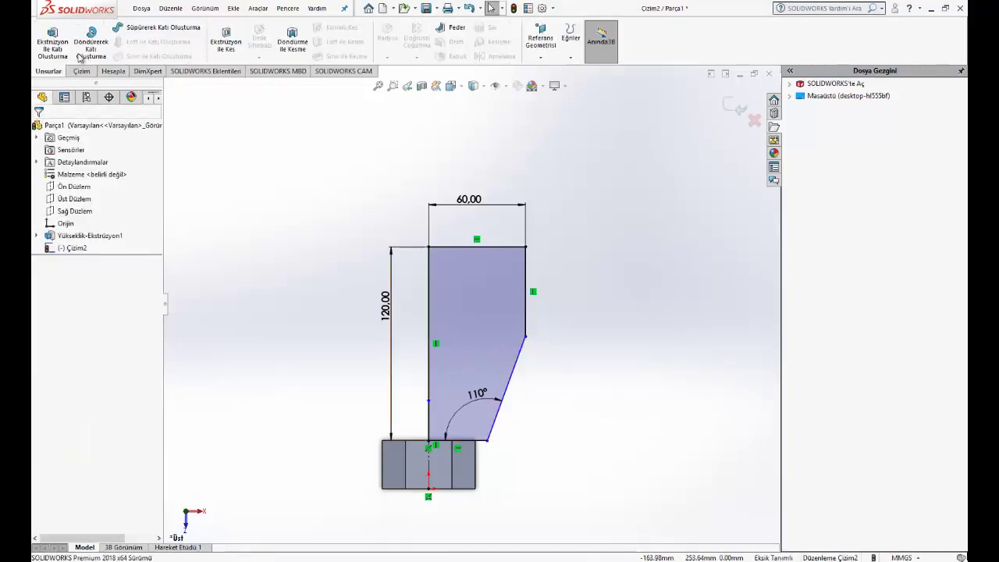
left_click(91, 43)
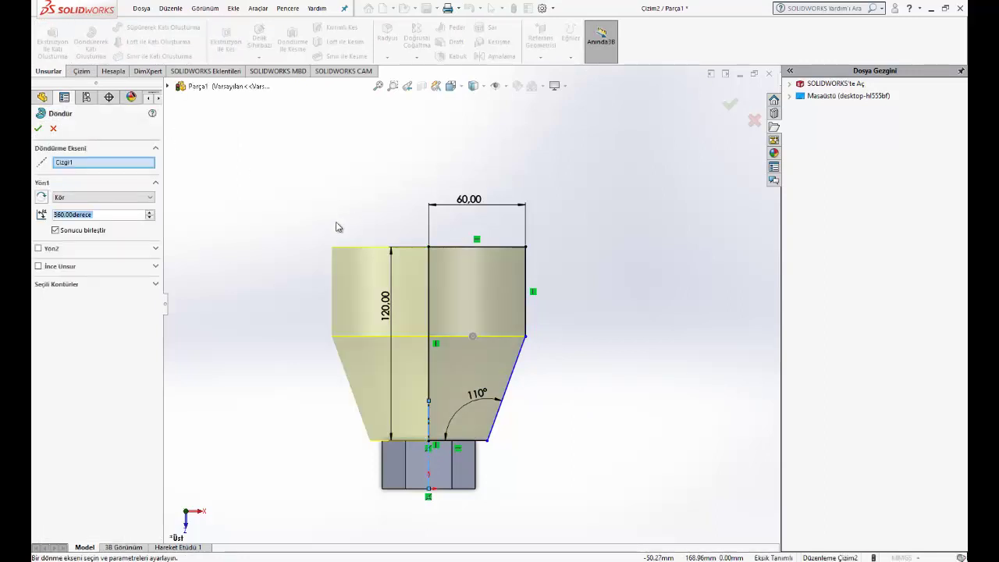
middle_click_drag(456, 368, 508, 253)
right_click(453, 201)
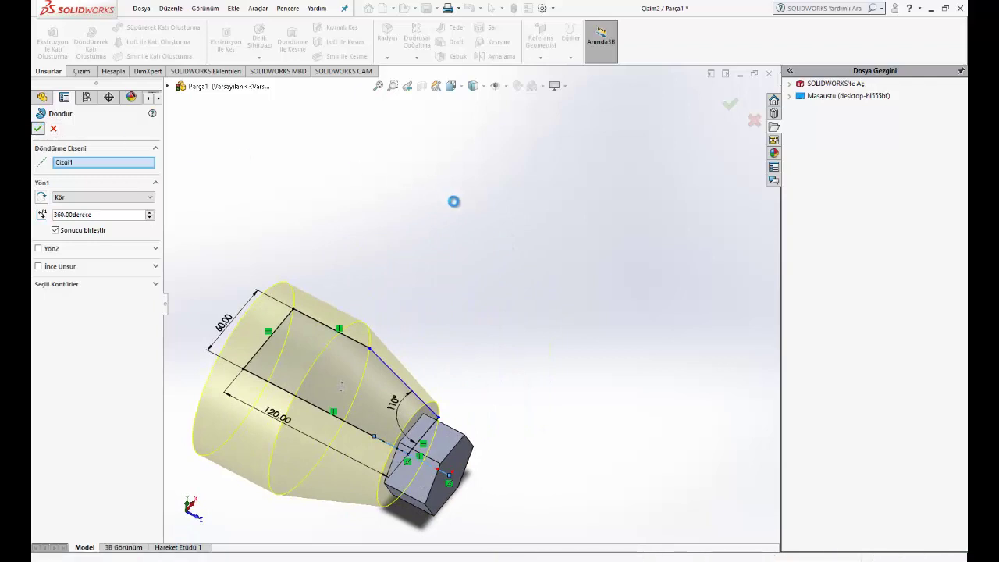
scroll(451, 226, "down", 5)
scroll(451, 234, "up", 5)
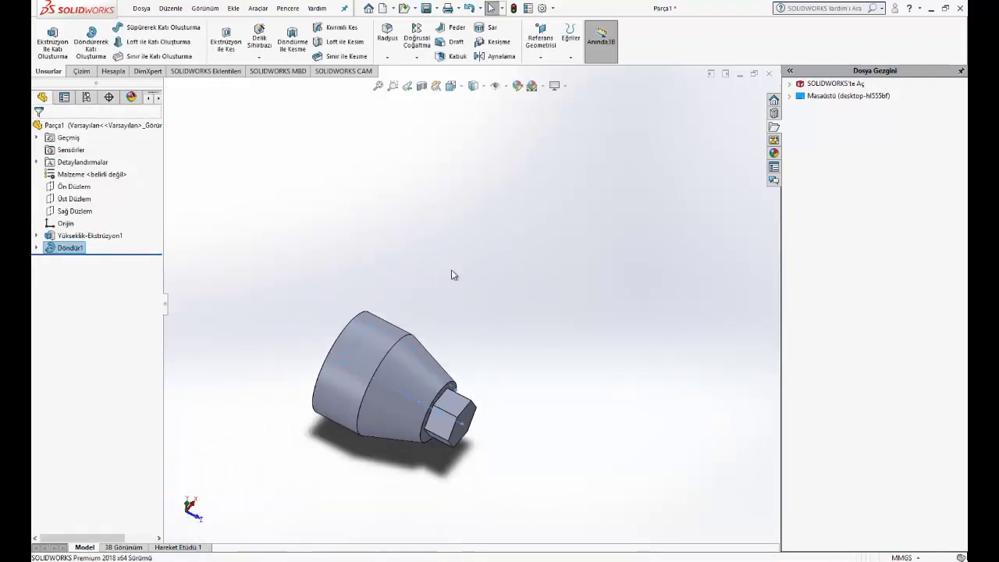
scroll(373, 470, "down", 3)
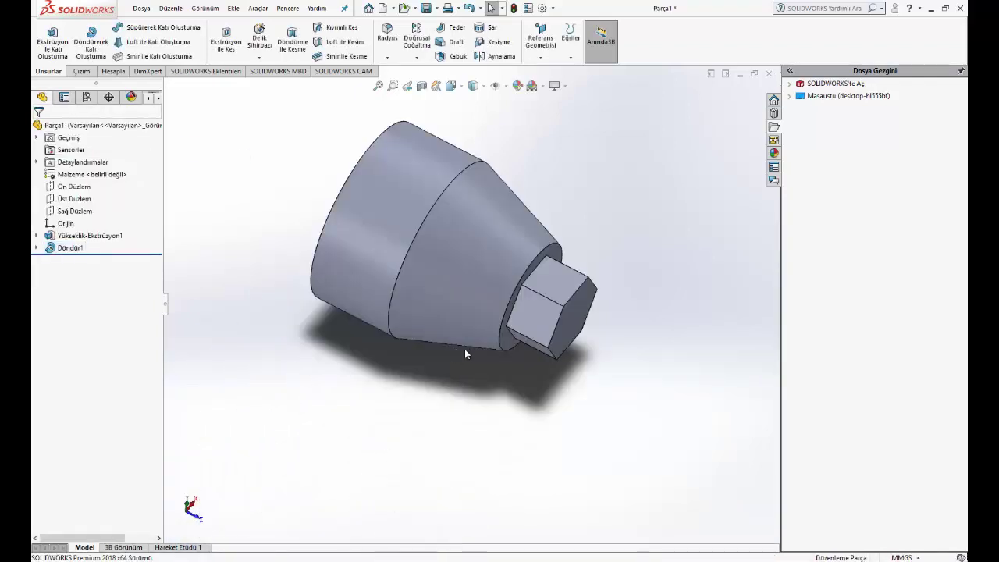
middle_click_drag(466, 354, 465, 323)
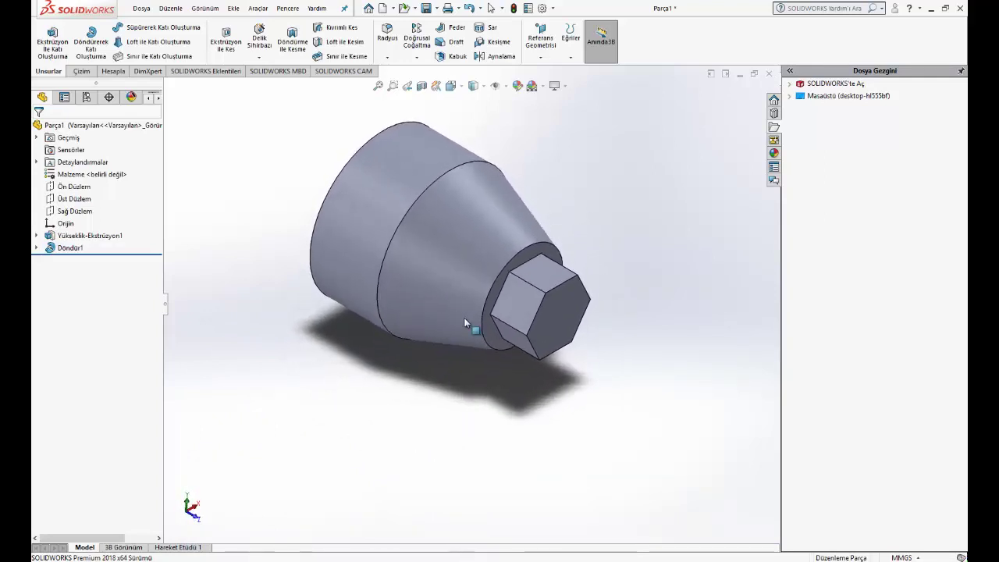
scroll(463, 189, "down", 2)
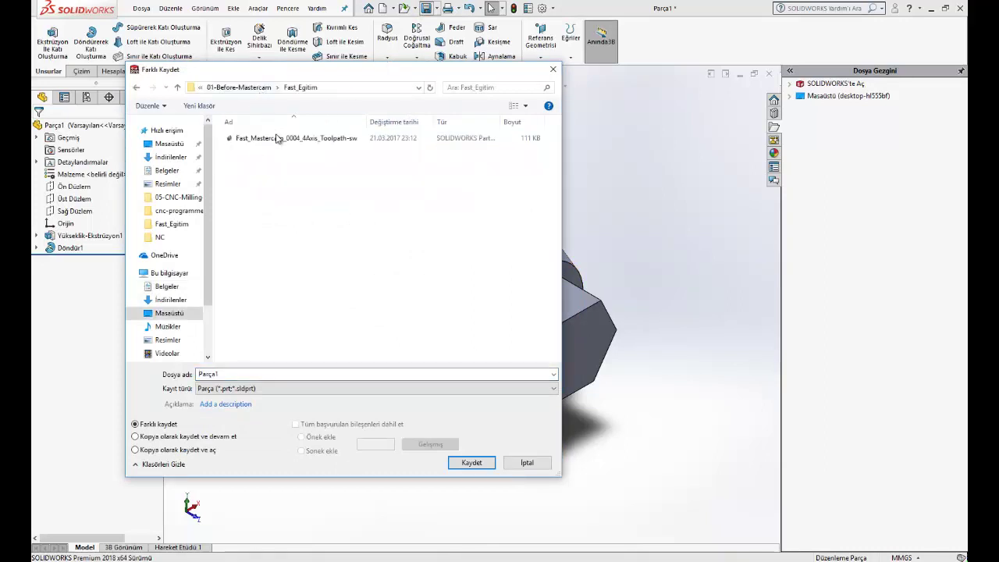
- Save the part in the Fast_Egitim folder as Fast_Mastercam_0006_Lathe-C-Axis-Toolpath-sw, adapting the name of the existing 0004 part file
left_click(277, 139)
left_click(261, 373)
left_click(262, 374)
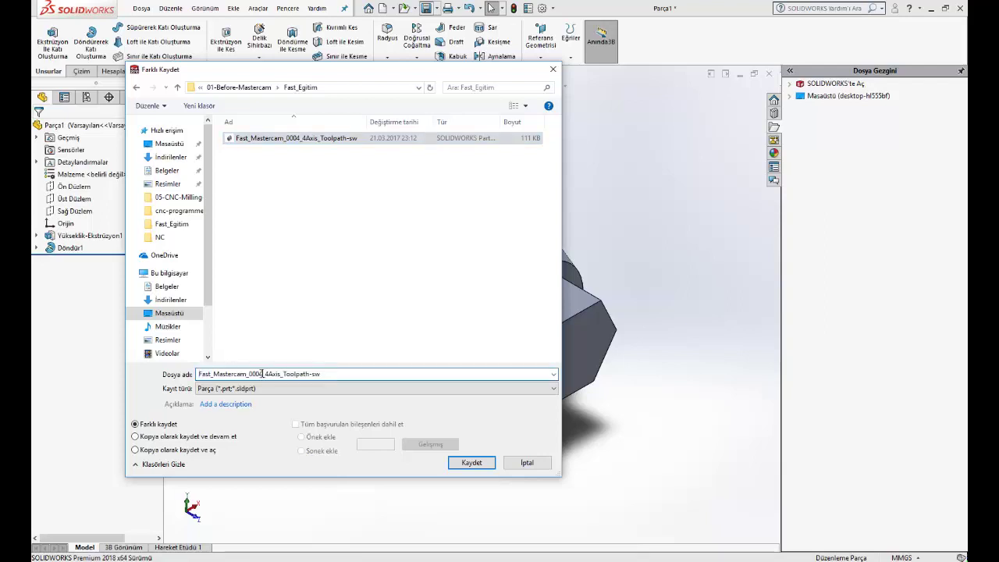
key("BackSpace")
type("6")
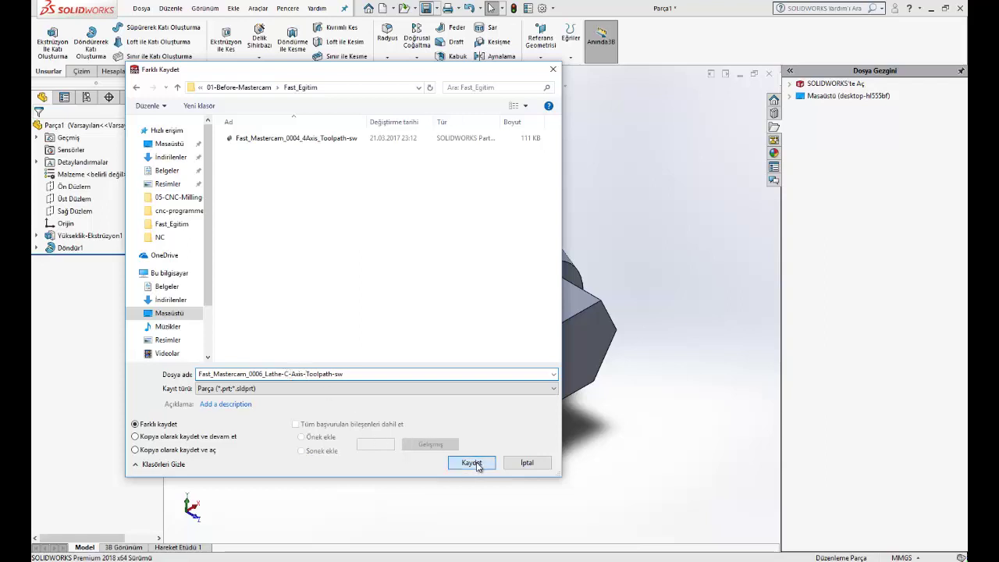
left_click(473, 463)
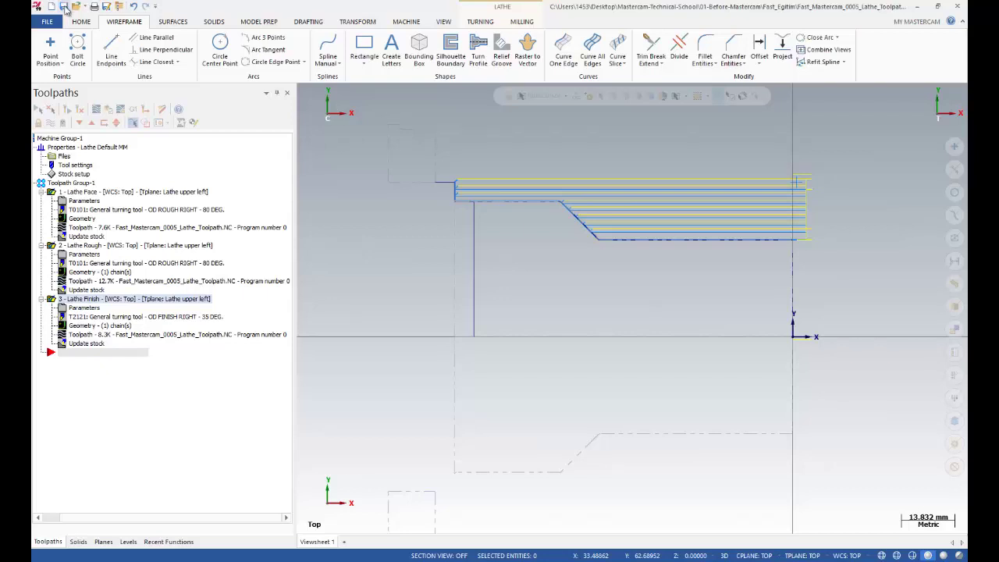
- Switch to Mastercam and open the SOLIDWORKS part Fast_Mastercam_0006_Lathe-C-Axis-Toolpath-sw from Fast_Egitim, with all file types listed
left_click(74, 7)
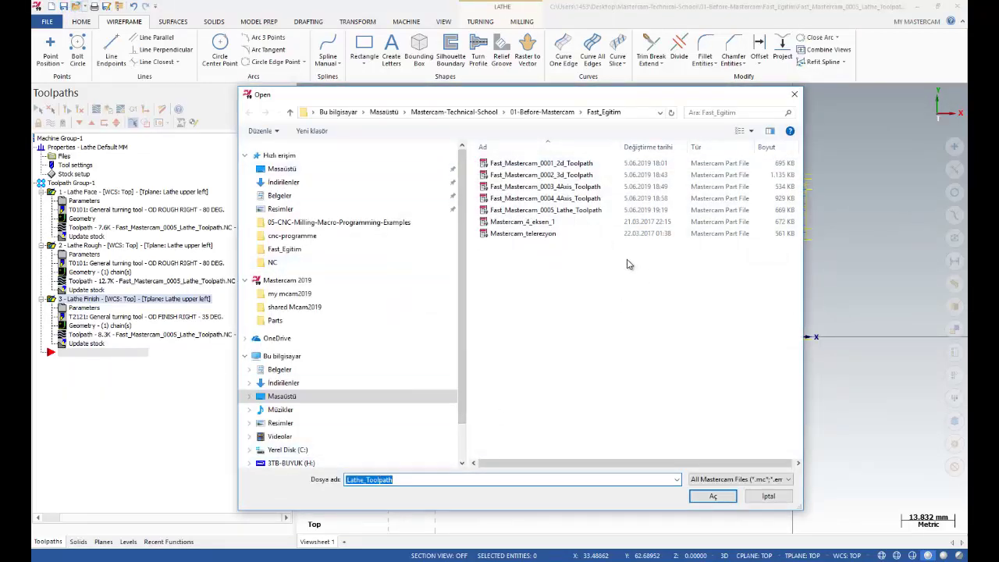
left_click(741, 482)
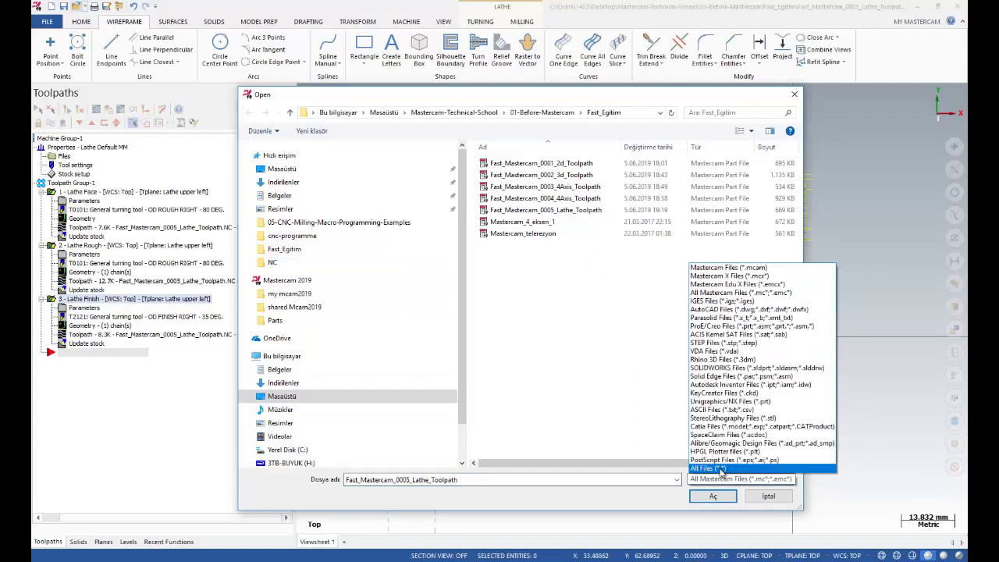
left_click(720, 469)
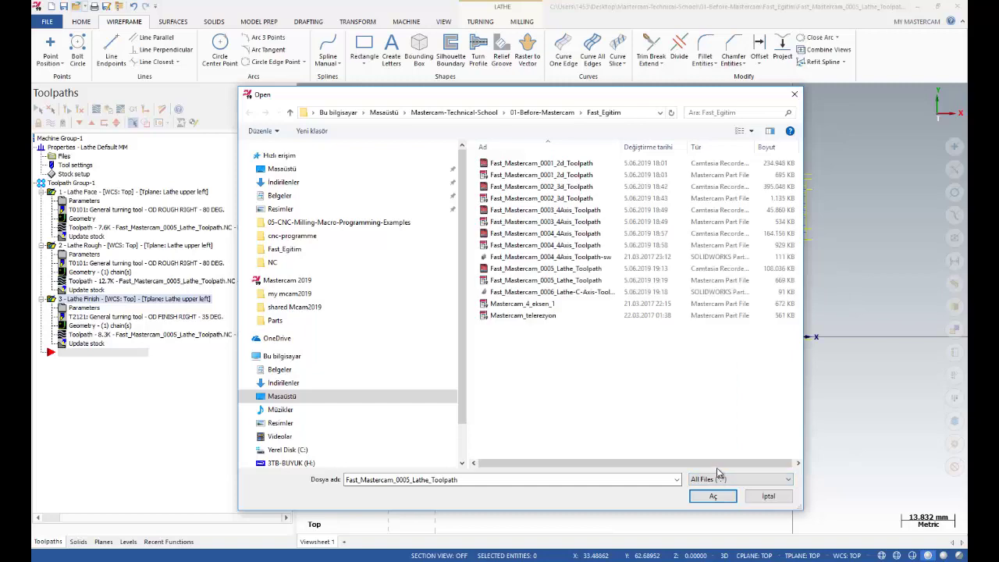
double_click(515, 294)
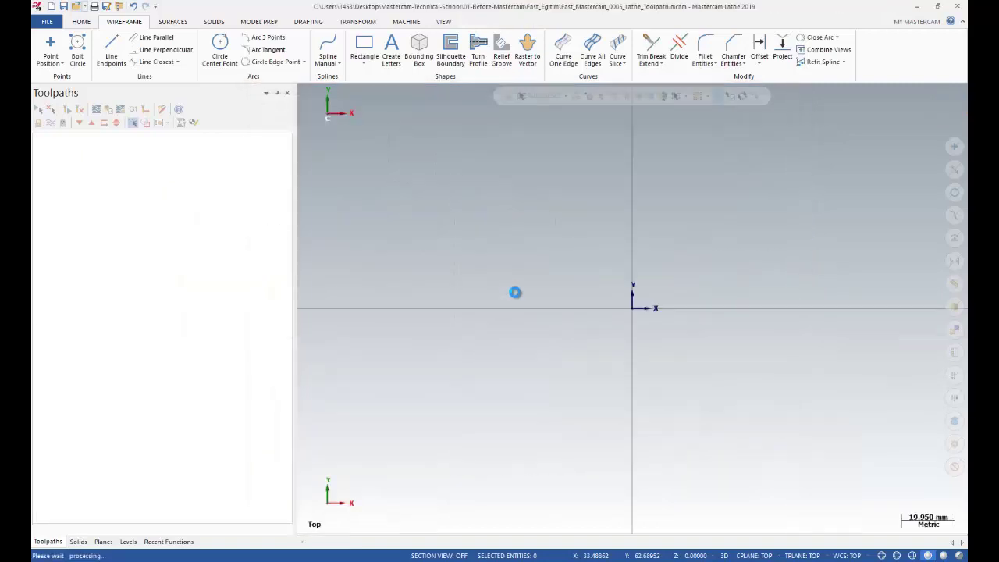
- Show the imported part in the isometric view and set the construction plane to Front
scroll(500, 277, "down", 4)
right_click(399, 220)
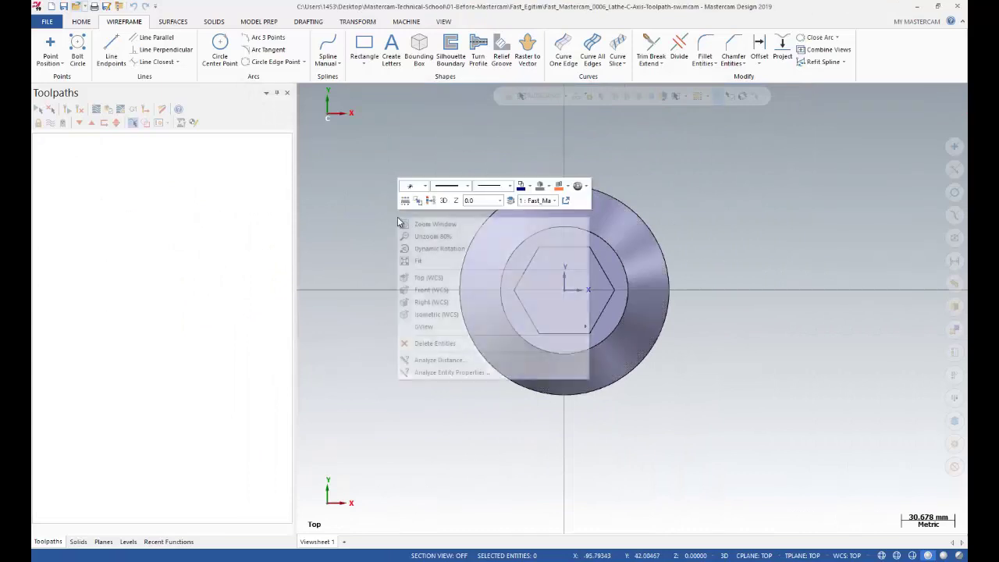
left_click(441, 315)
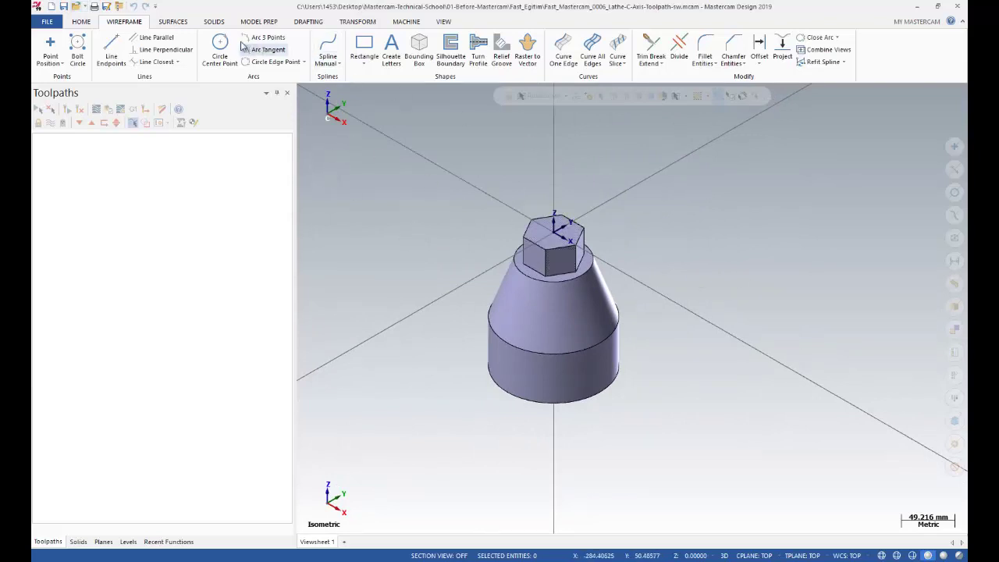
left_click(78, 23)
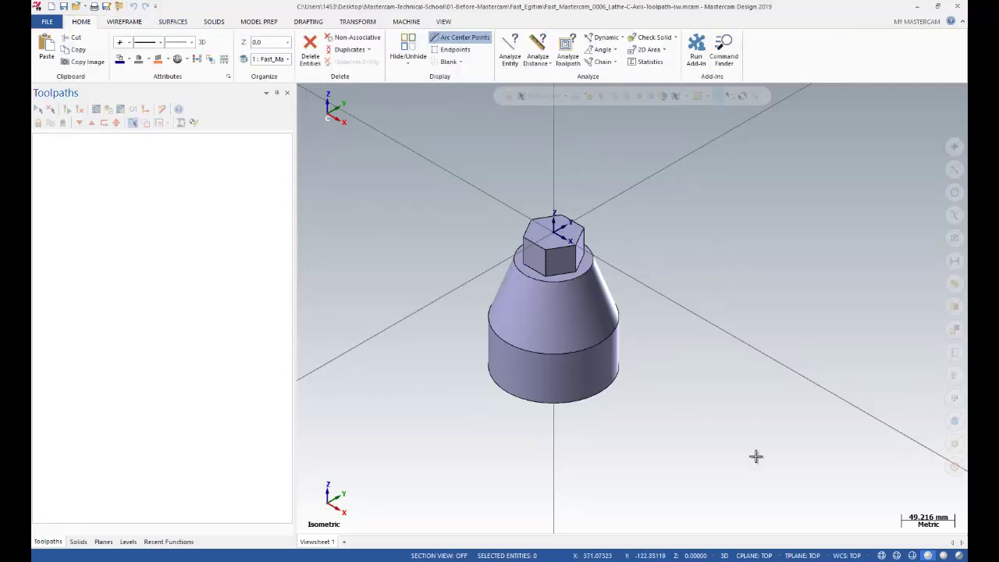
left_click(757, 555)
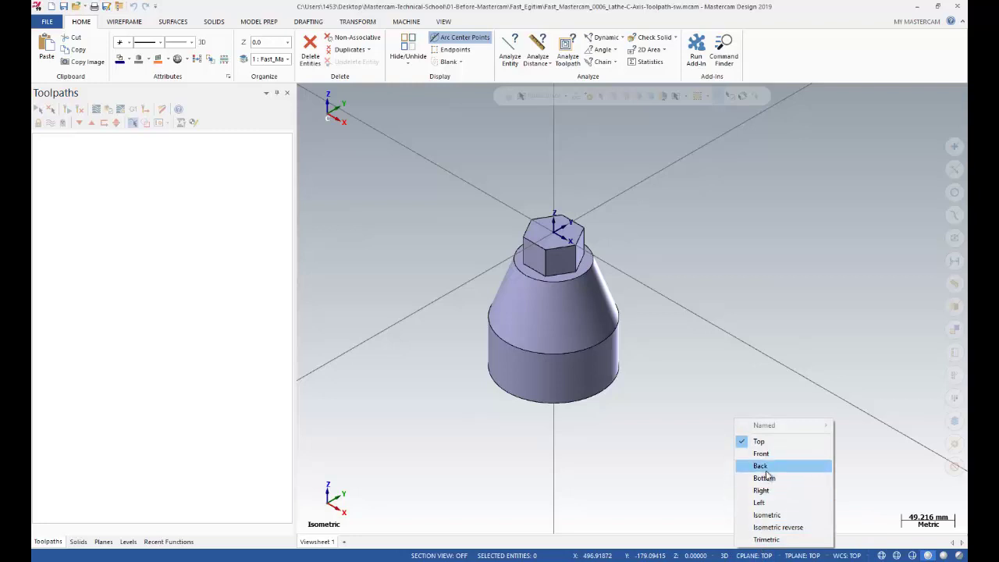
left_click(758, 453)
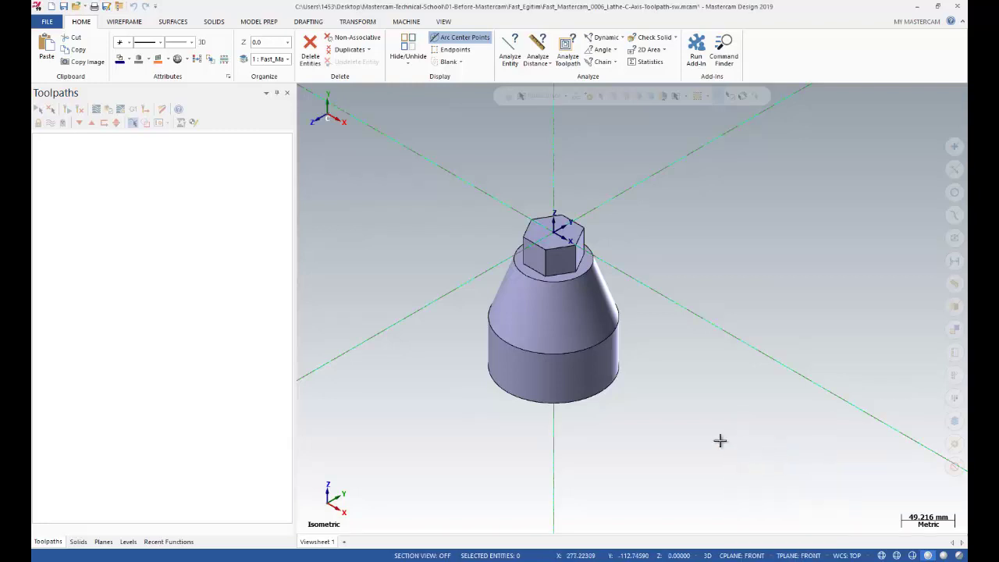
- Rotate the solid 90 degrees about the origin in the Front plane with the Move method and clear its result colors
left_click(349, 23)
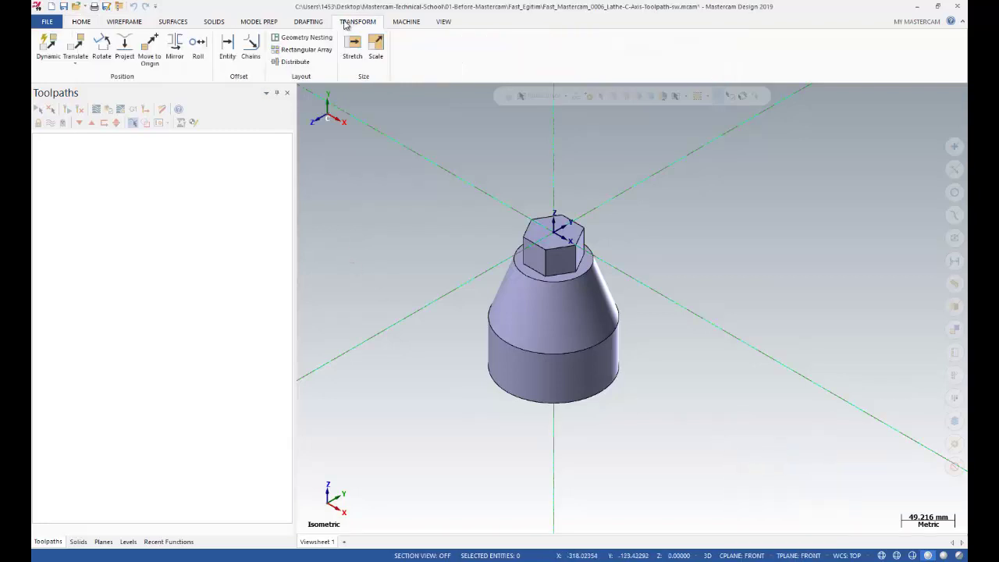
left_click(102, 48)
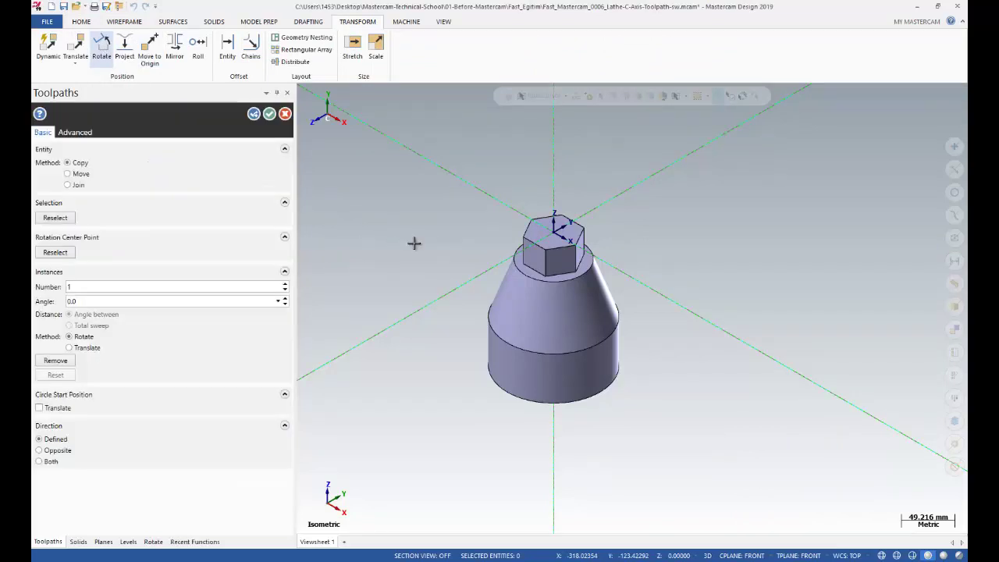
left_click(538, 266)
left_click(576, 123)
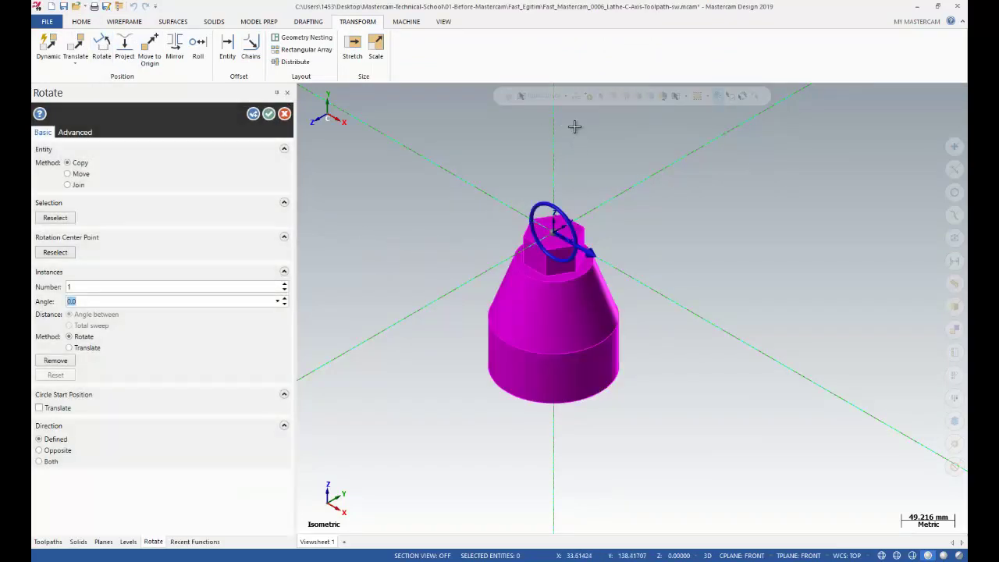
type("90")
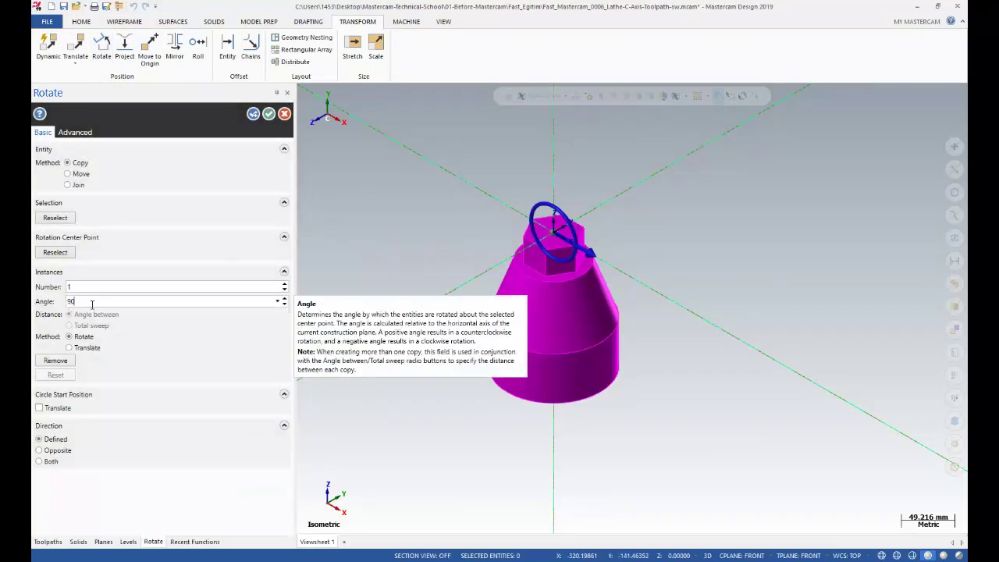
key("Tab")
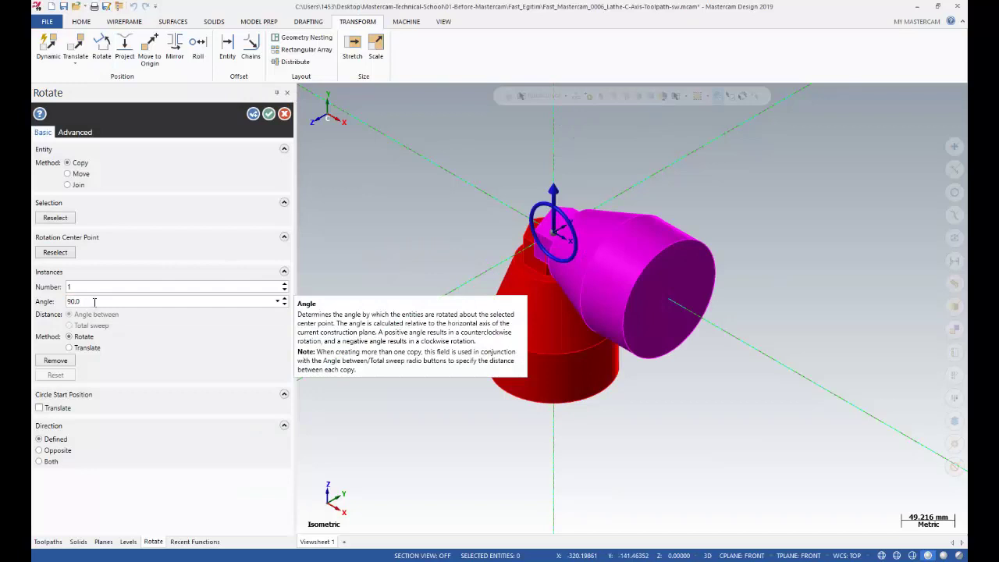
left_click(68, 174)
left_click(268, 114)
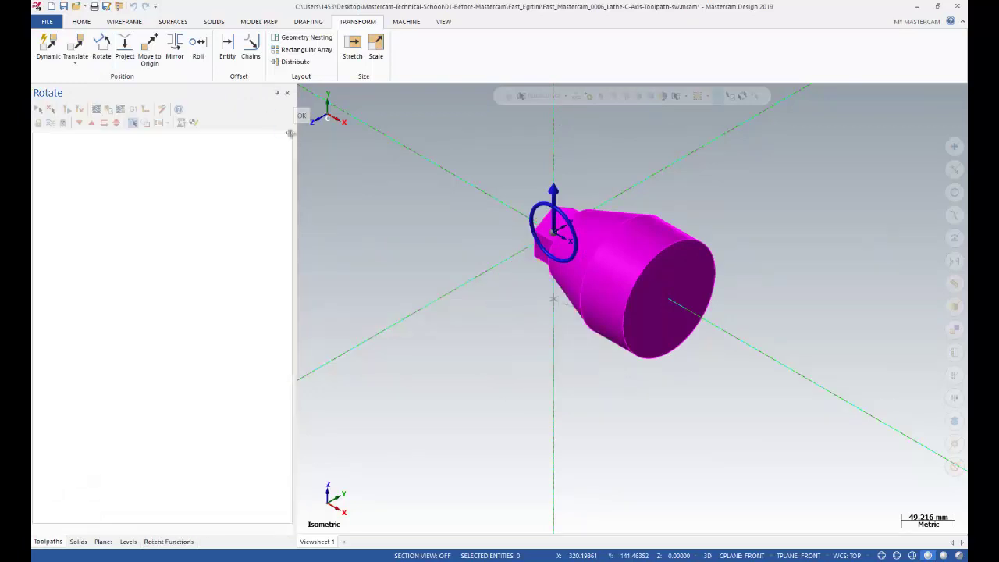
right_click(402, 204)
left_click(436, 196)
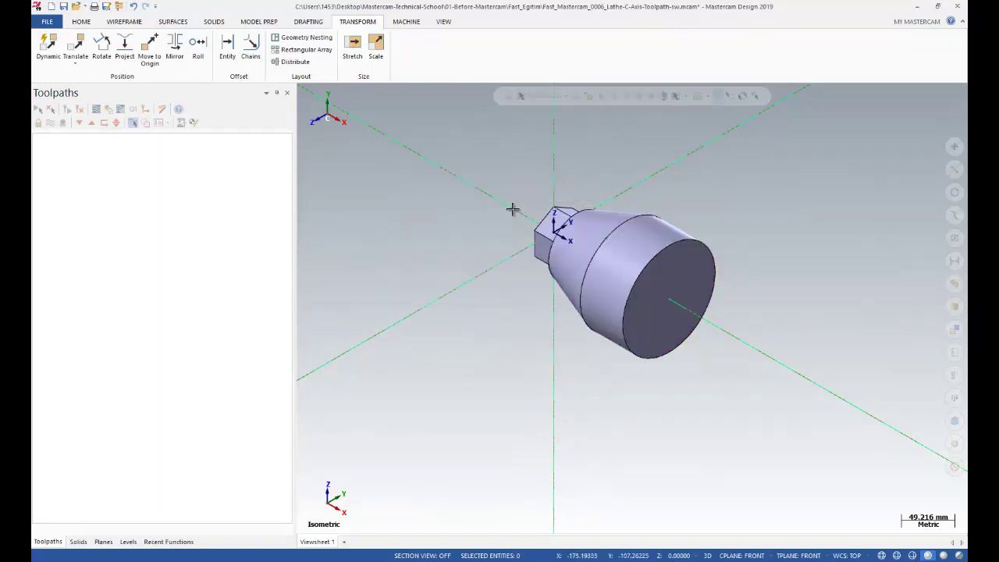
- Rotate the moved solid another 180 degrees about the origin and clear its result colors
left_click(101, 48)
left_click(610, 257)
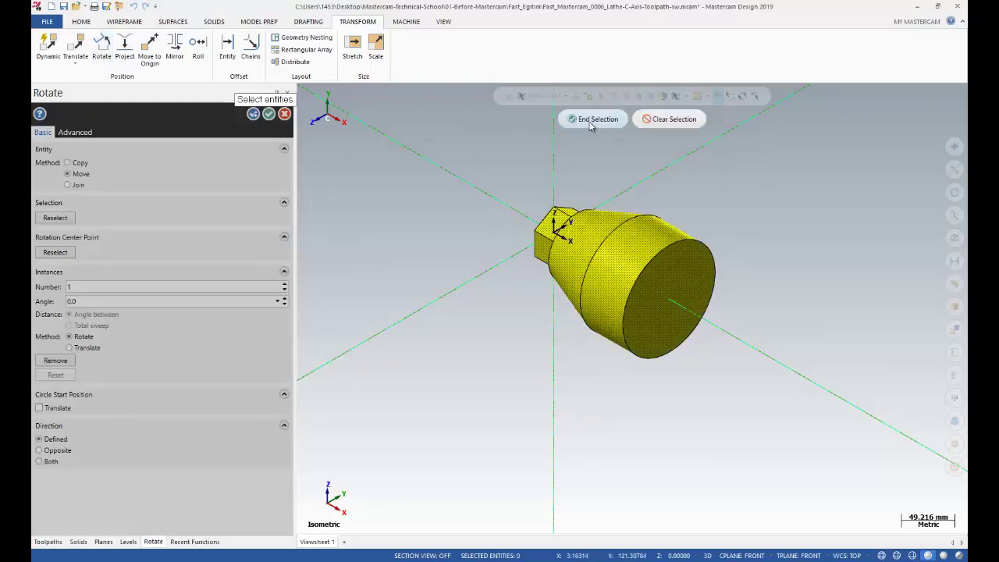
key("Return")
type("180")
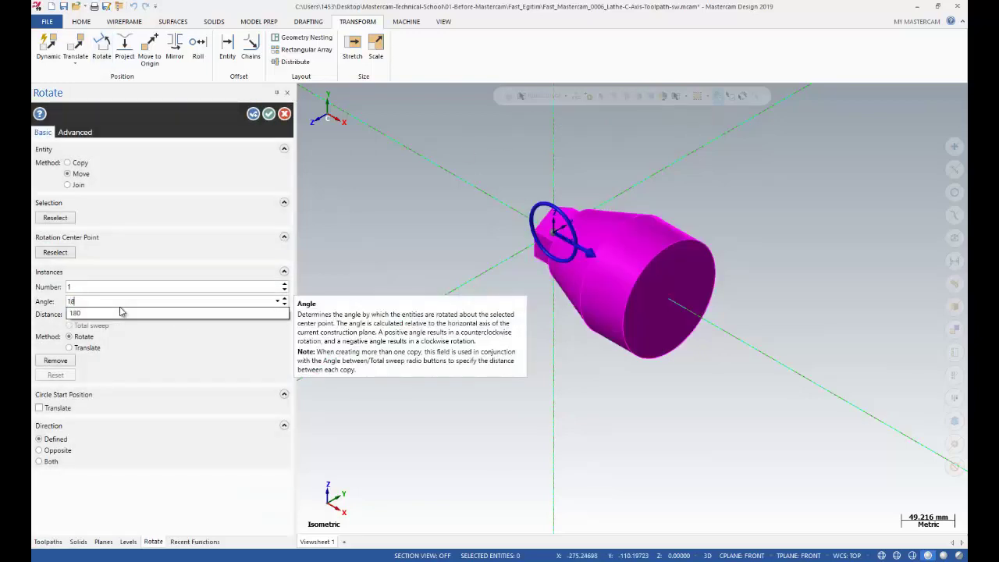
key("Return")
left_click(269, 114)
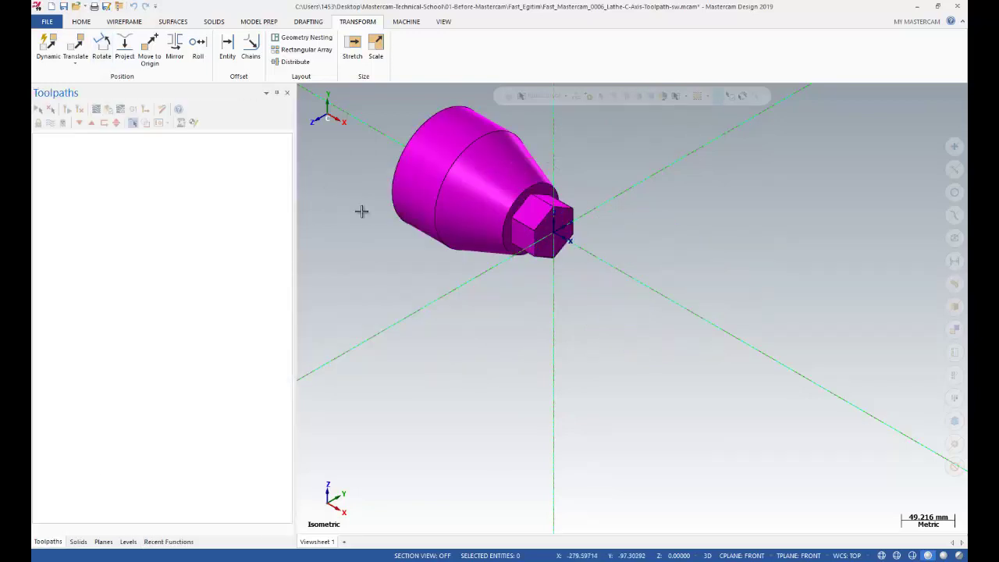
right_click(349, 204)
left_click(380, 190)
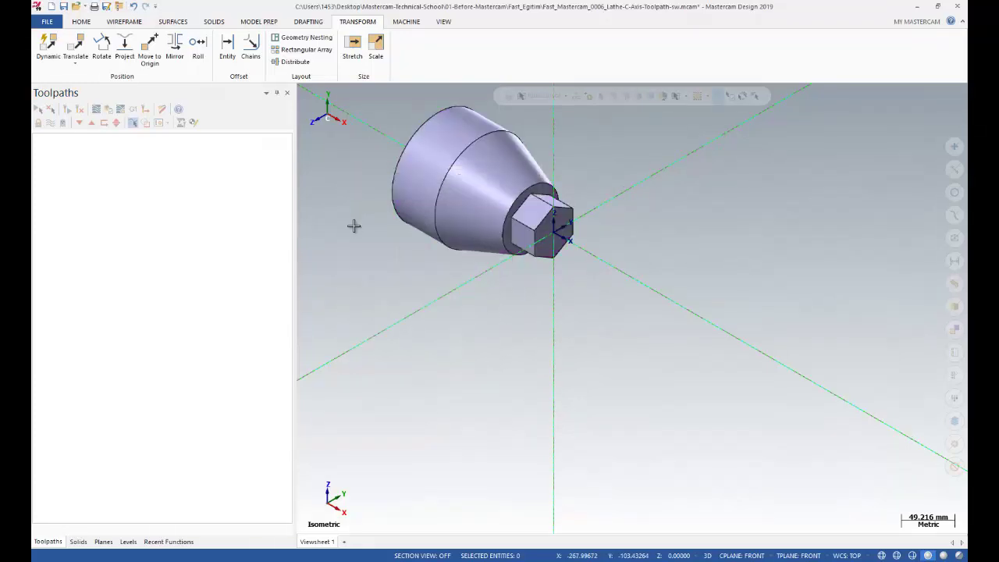
- Set the construction plane to Top and check the orientation of the rotated part
left_click(739, 555)
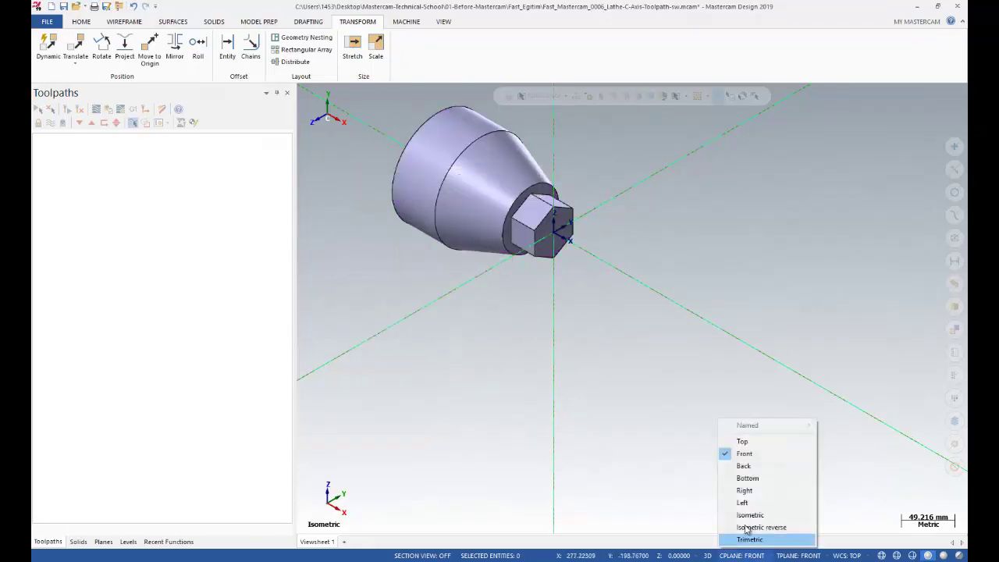
left_click(751, 442)
middle_click_drag(556, 411, 680, 381)
scroll(556, 279, "up", 5)
scroll(511, 256, "up", 4)
scroll(534, 242, "down", 4)
scroll(680, 378, "down", 2)
scroll(589, 301, "up", 1)
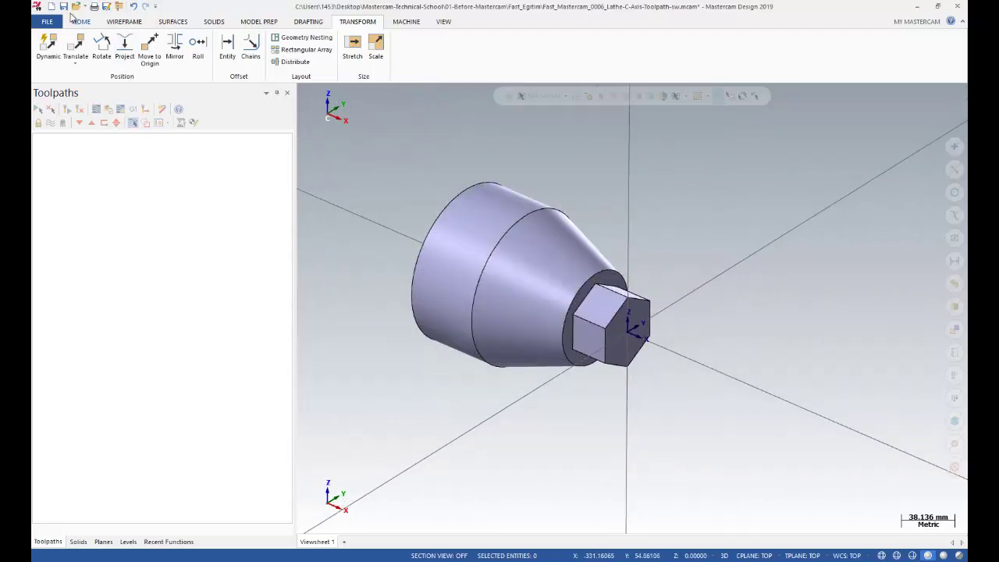
- Save the Mastercam file in Fast_Egitim as Fast_Mastercam_0006_Lathe-C-Axis-Toolpath, adapting the name of the existing 0005 lathe file
left_click(63, 7)
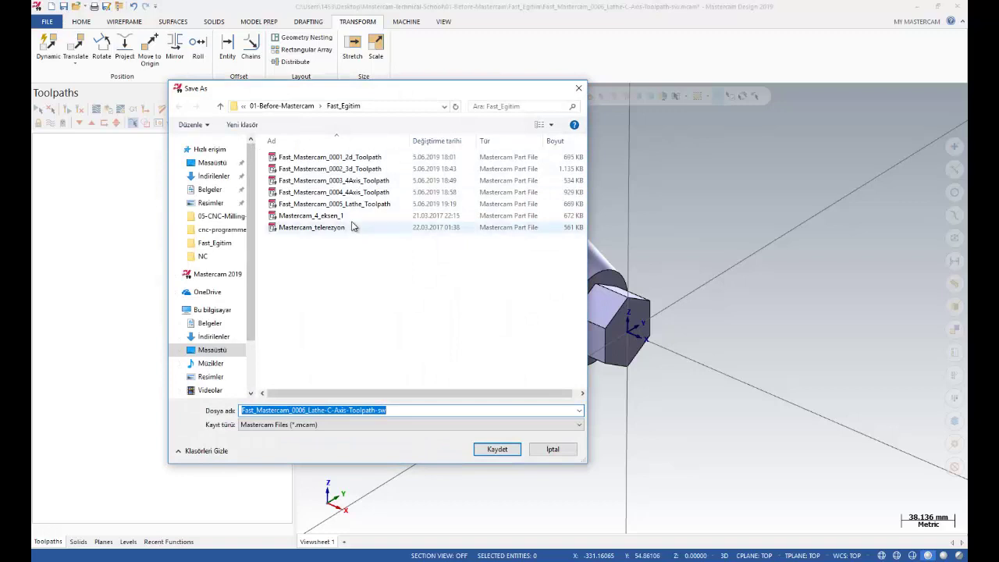
left_click(351, 206)
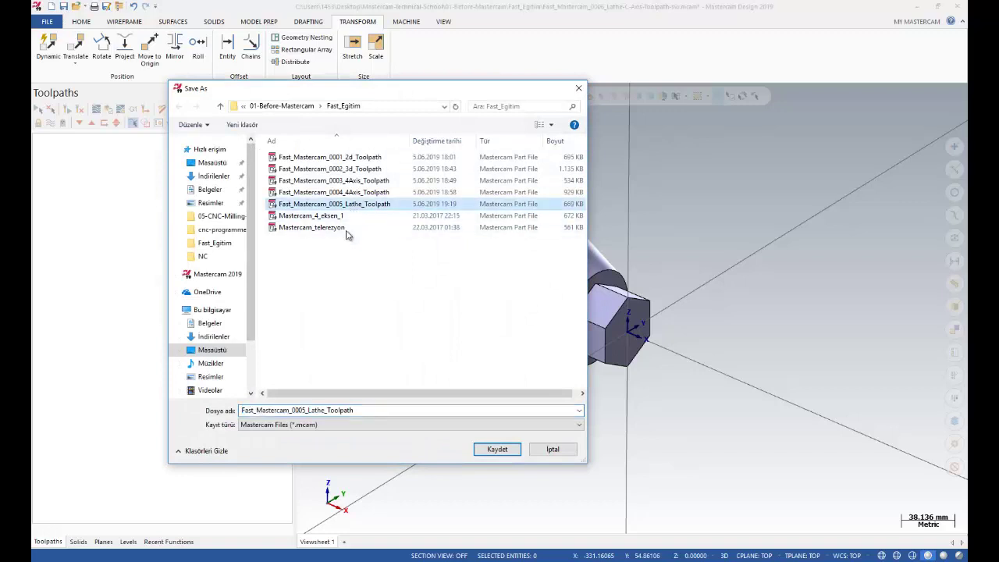
double_click(302, 410)
left_click(303, 410)
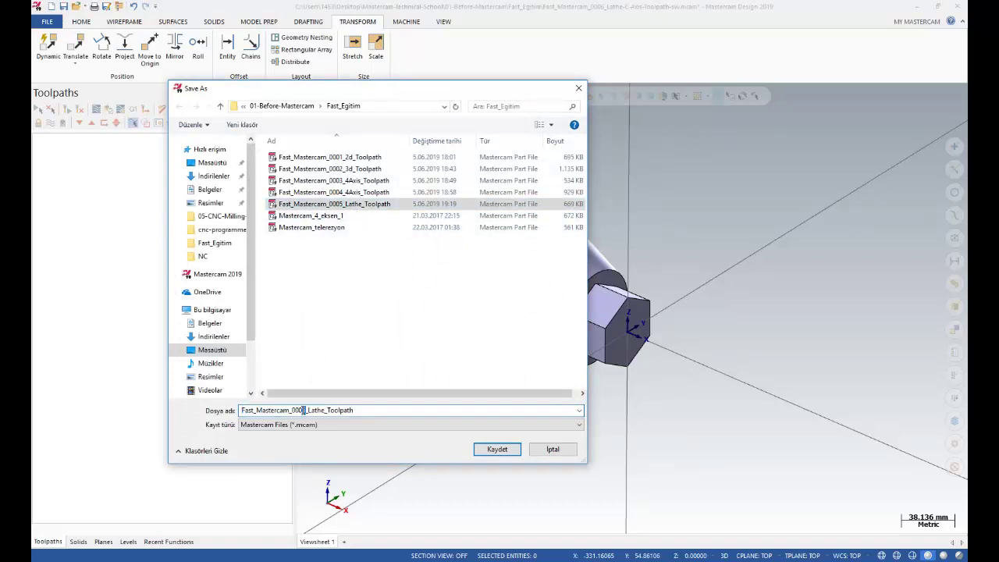
key("BackSpace")
type("6")
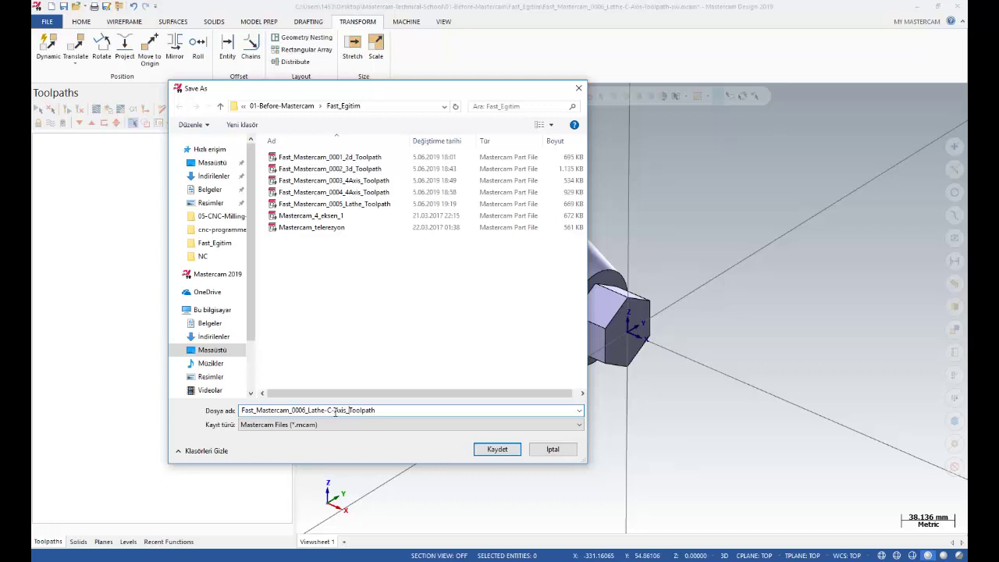
key("BackSpace")
type("-")
key("Return")
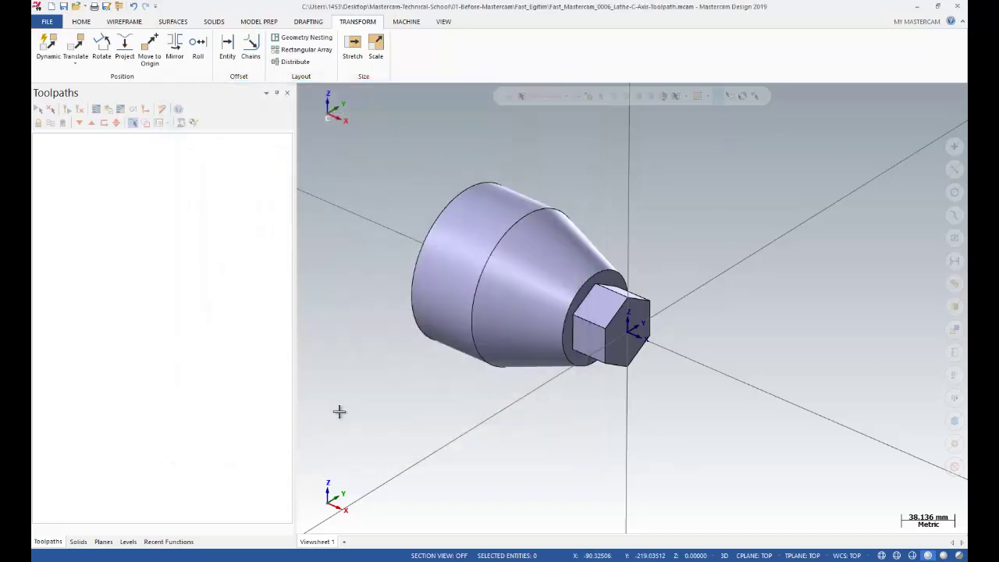
- Examine the hexagonal end, then show the part in the top view and inspect its side outline
scroll(536, 313, "up", 5)
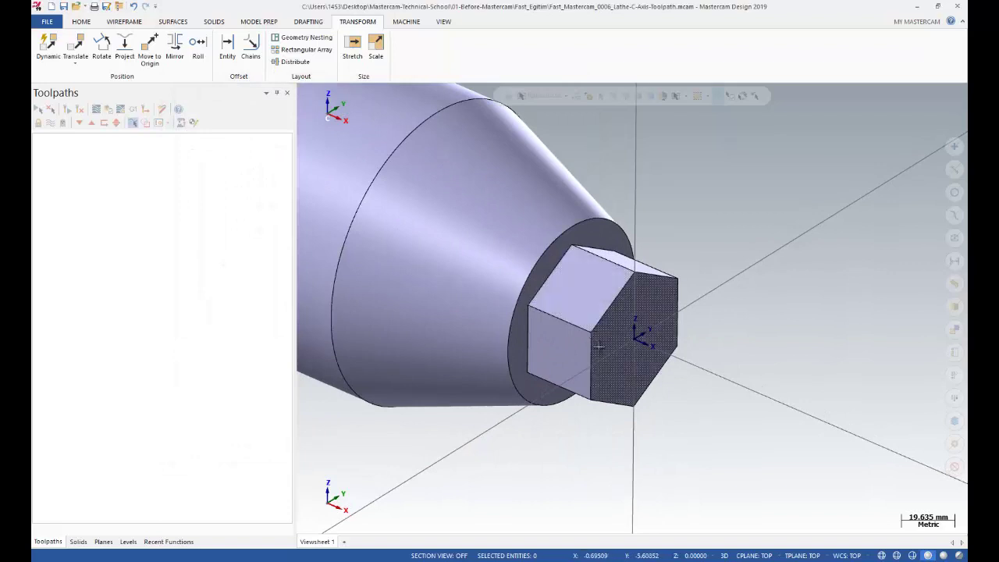
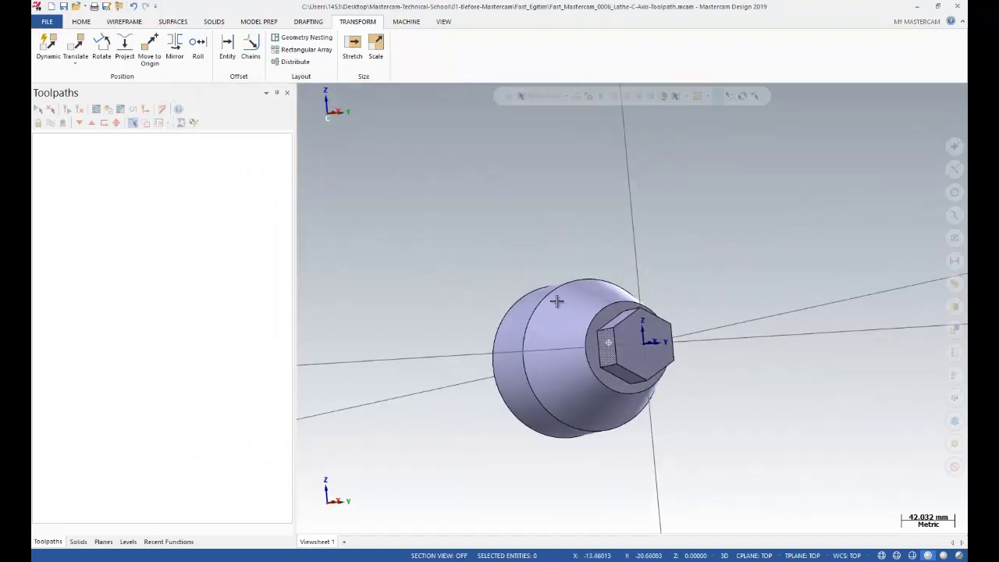
right_click(368, 212)
left_click(394, 269)
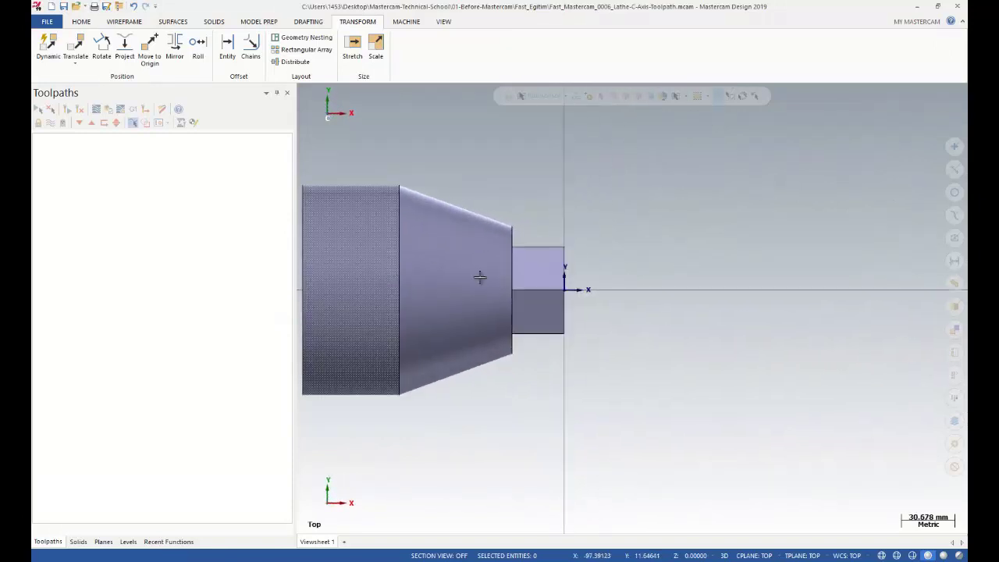
scroll(736, 299, "down", 3)
scroll(517, 267, "up", 4)
scroll(510, 265, "up", 1)
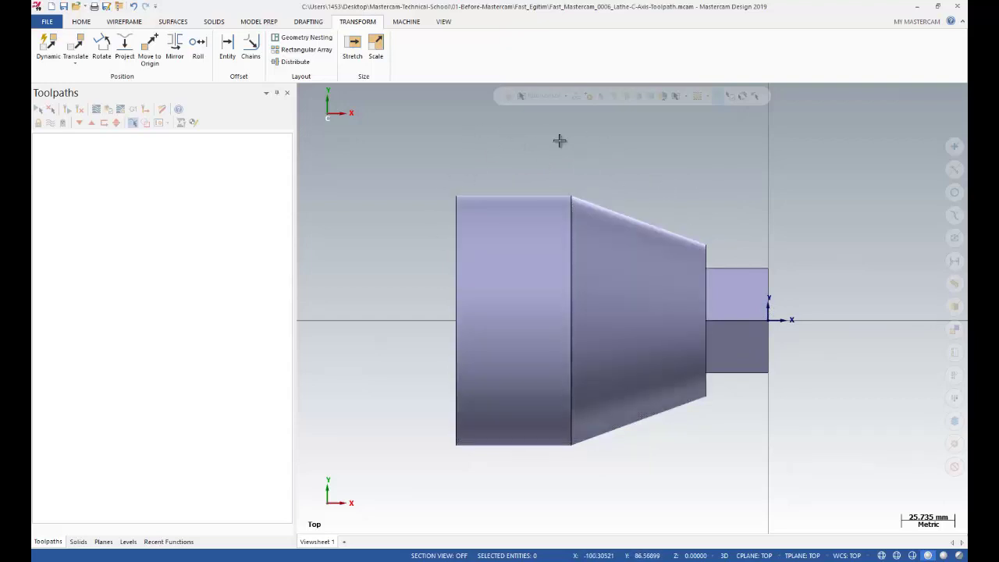
scroll(535, 163, "down", 2)
scroll(534, 167, "up", 3)
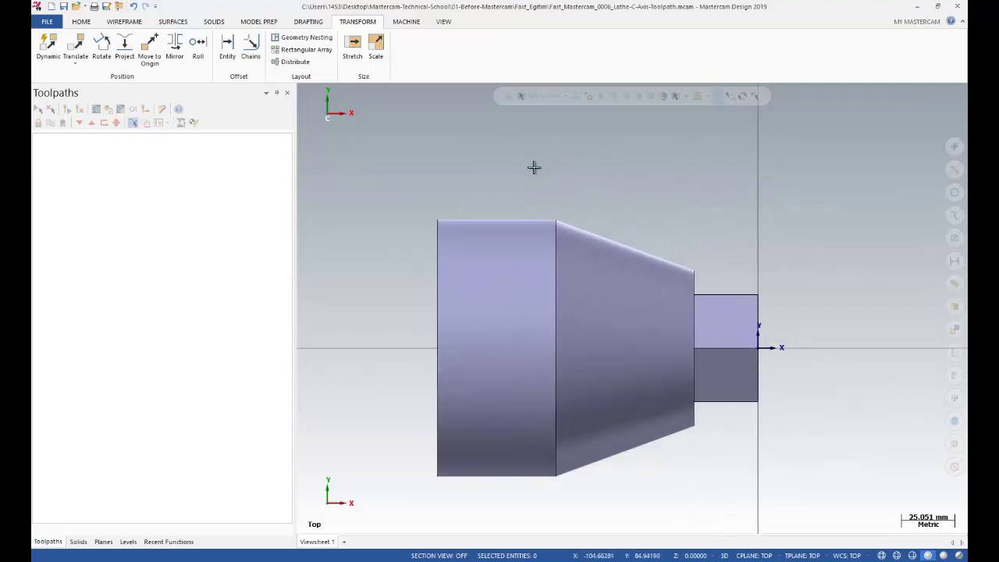
left_click(81, 21)
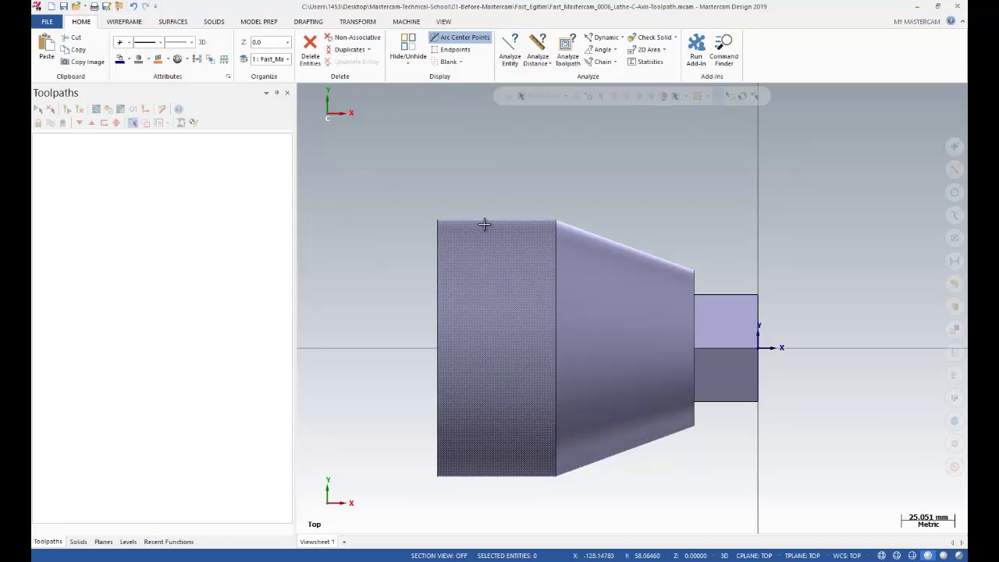
scroll(519, 211, "down", 2)
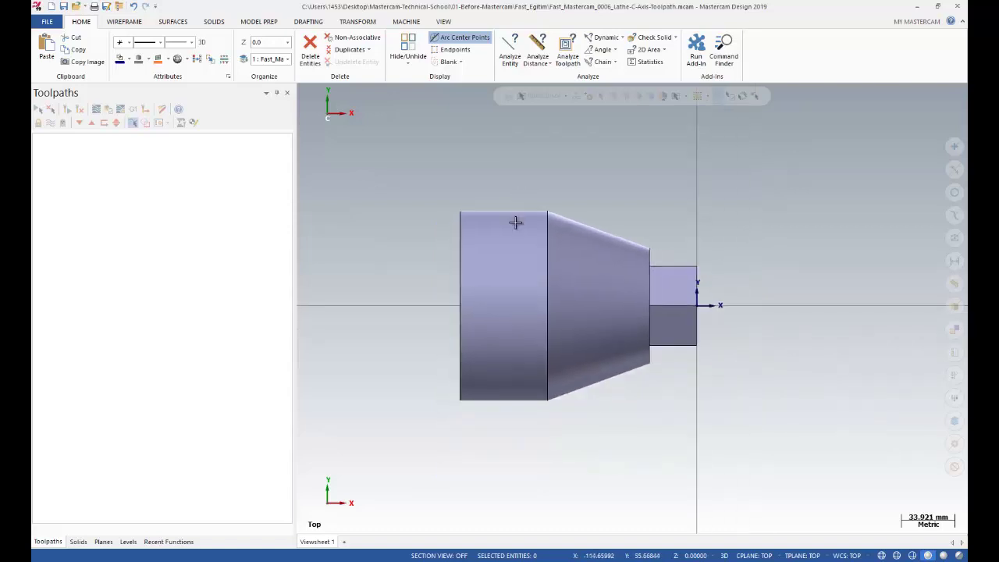
scroll(517, 218, "up", 2)
- Create the upper turn profile of the whole solid with the Spin method and a tolerance of 0.02
left_click(124, 21)
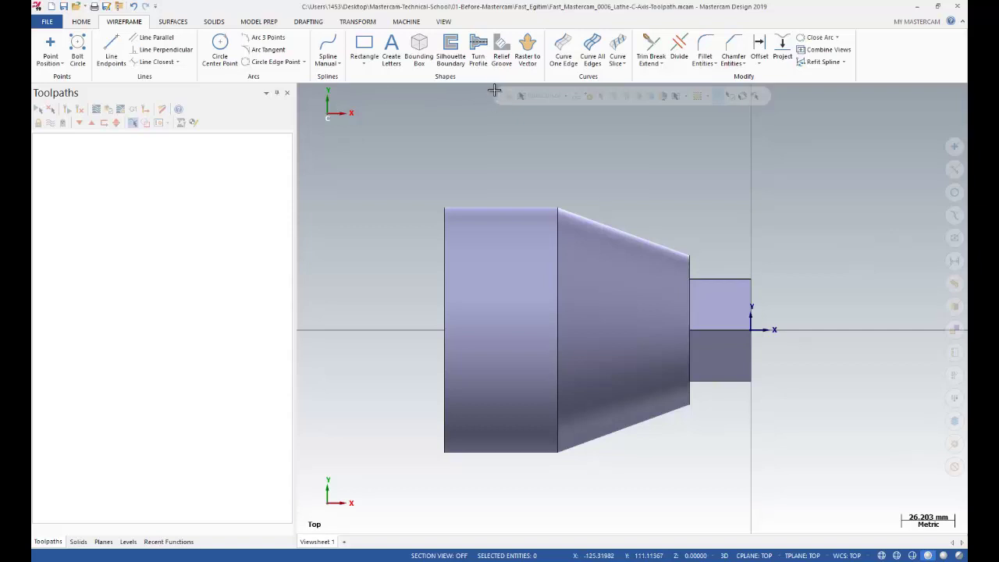
left_click(479, 47)
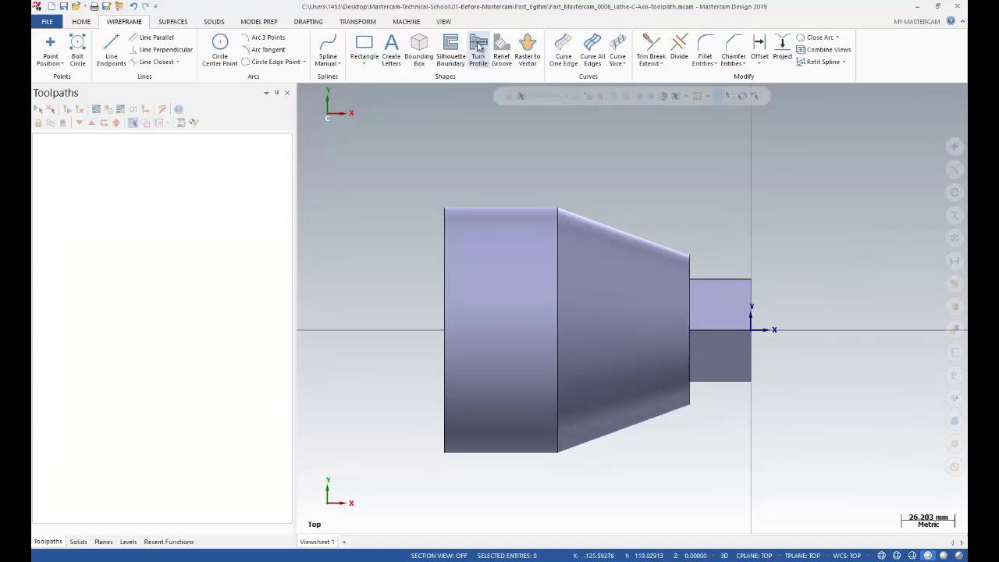
left_click(516, 241)
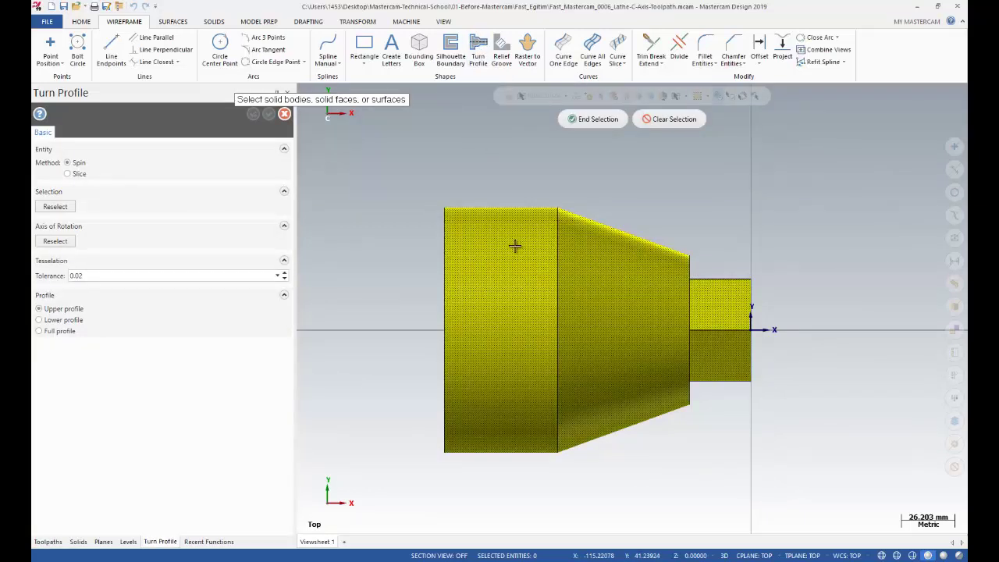
left_click(597, 121)
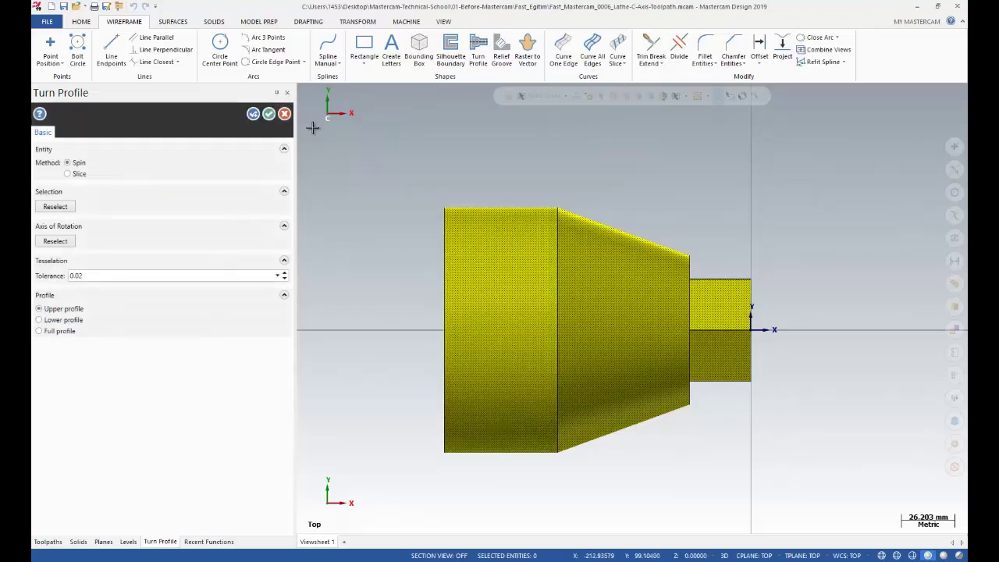
left_click(268, 115)
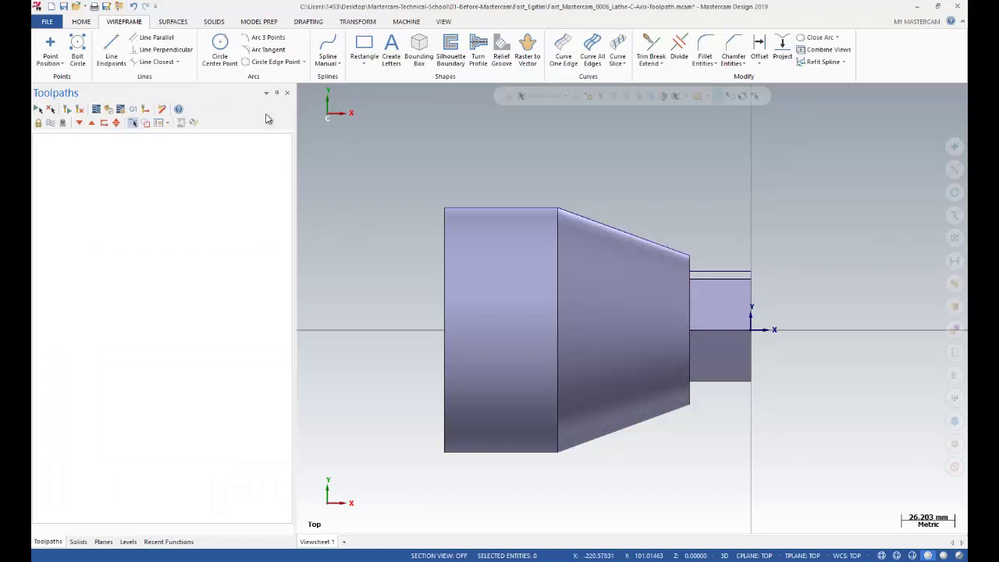
scroll(536, 232, "up", 1)
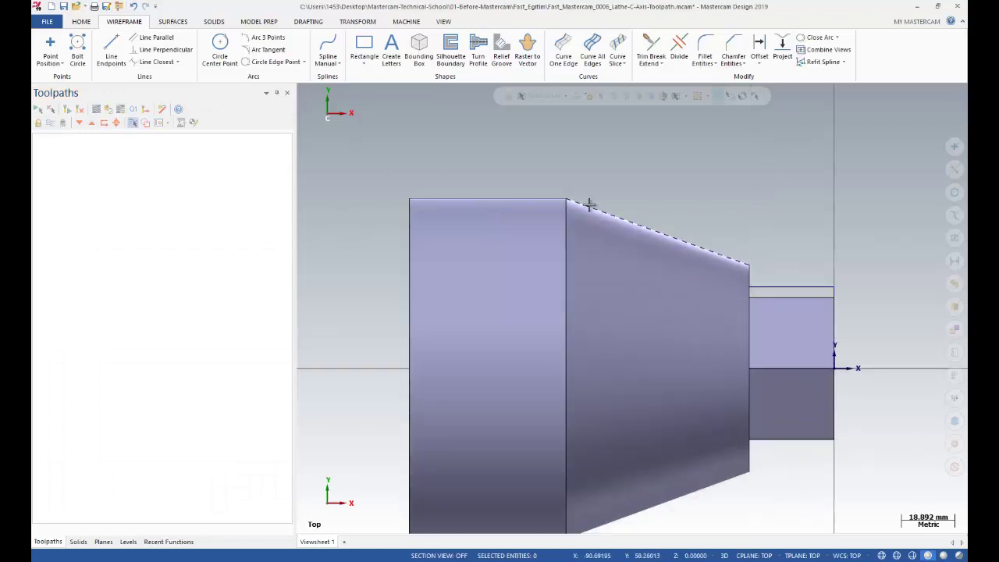
scroll(591, 207, "down", 1)
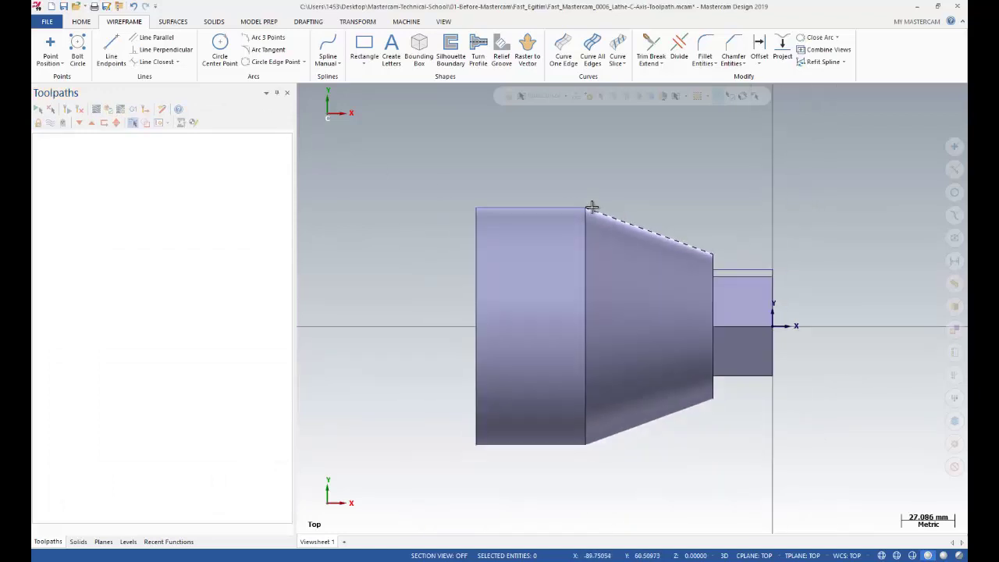
- Inspect the profile from an angle, restore the top view and choose a lathe as the machine type
middle_click_drag(508, 232, 414, 207)
right_click(415, 208)
left_click(457, 256)
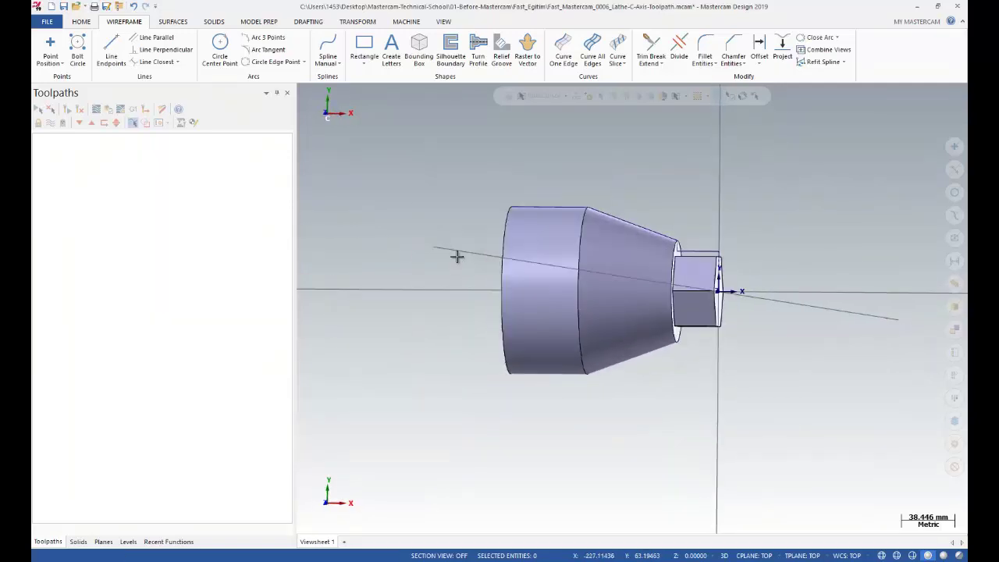
left_click(405, 24)
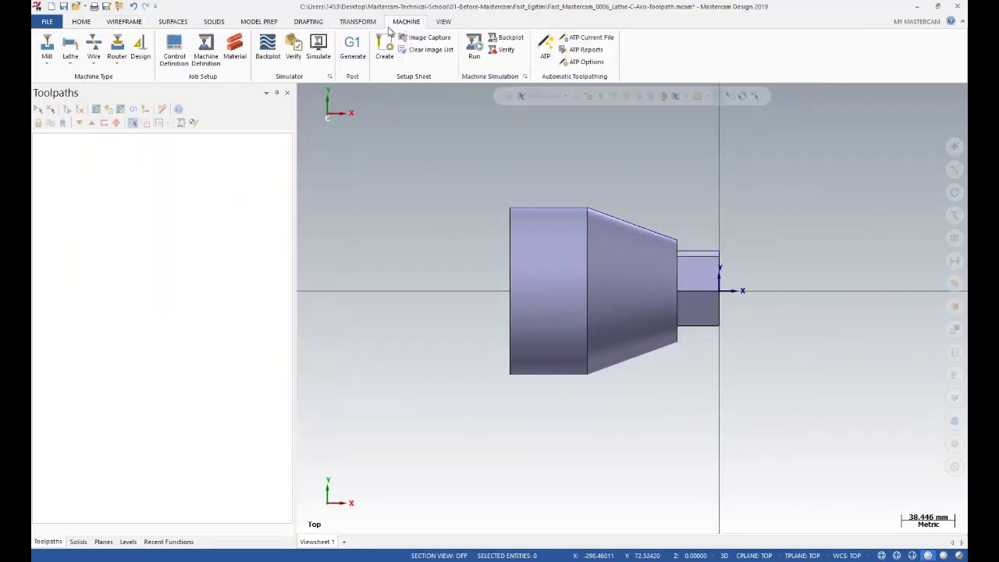
left_click(70, 51)
left_click(83, 78)
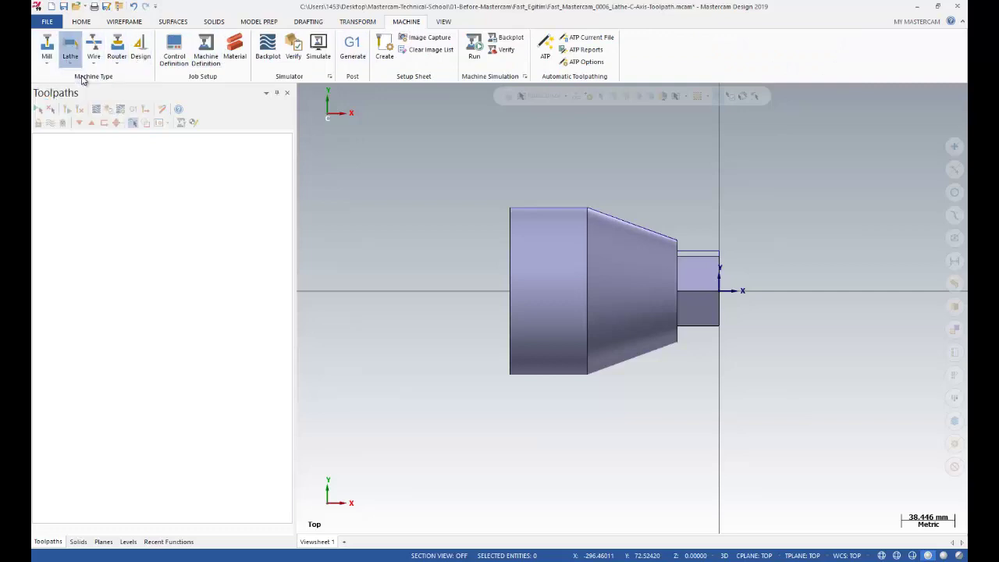
- Draw a 5 mm horizontal line from the large end's upper corner, extending the turn profile away from the part
scroll(652, 200, "up", 2)
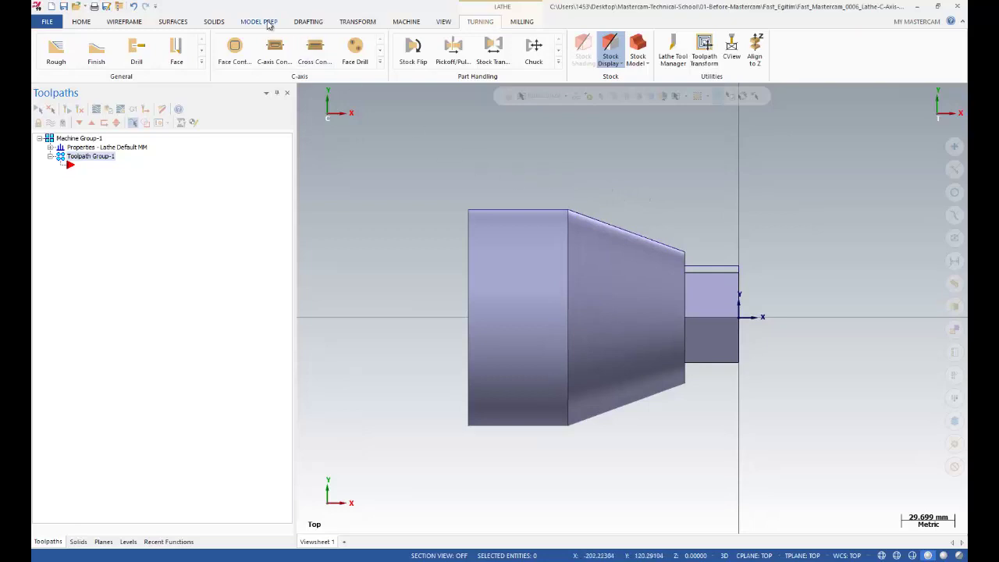
left_click(124, 21)
left_click(111, 50)
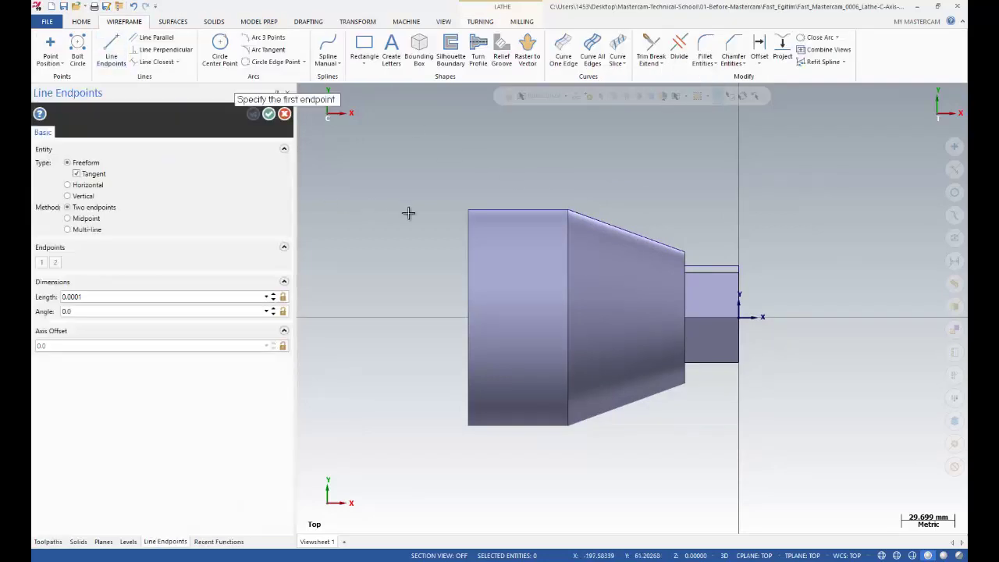
left_click(467, 209)
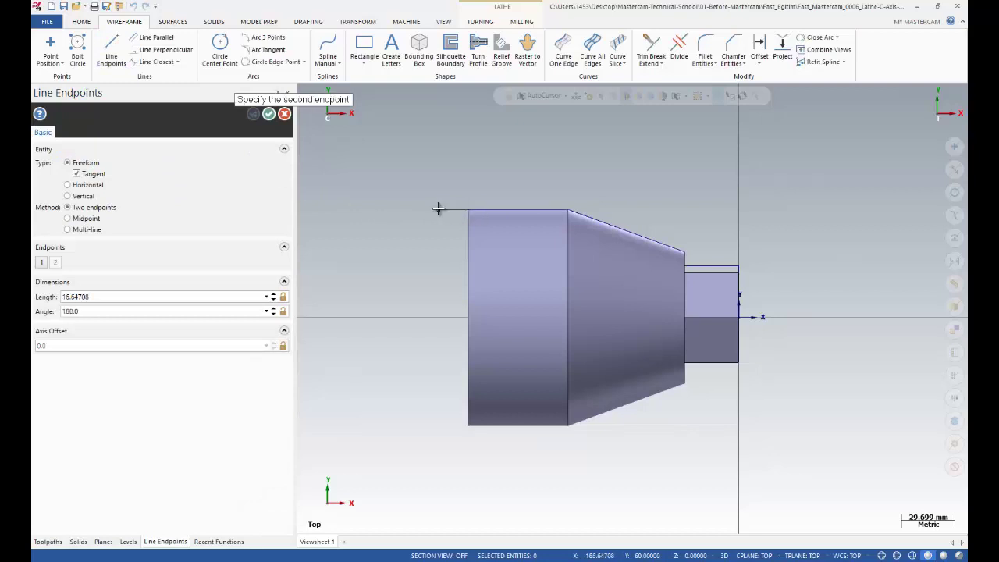
left_click(438, 210)
double_click(103, 297)
type("5.0")
- Continue the profile extension with a 5 mm vertical line upward and a 5 mm horizontal line away from the part
left_click(462, 208)
left_click(459, 192)
double_click(122, 298)
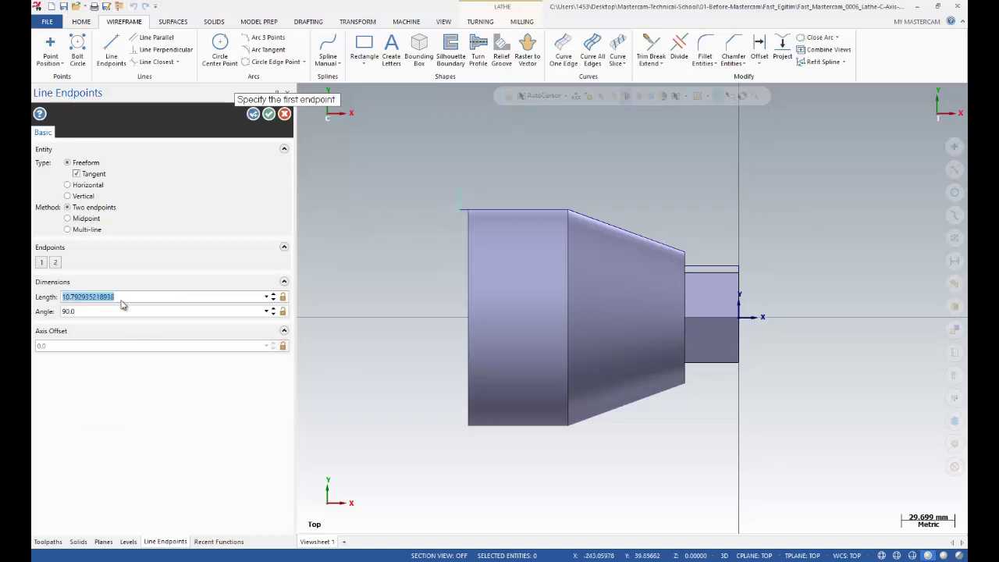
type("5.0")
key("Return")
left_click(460, 201)
left_click(426, 203)
double_click(116, 298)
type("5.0")
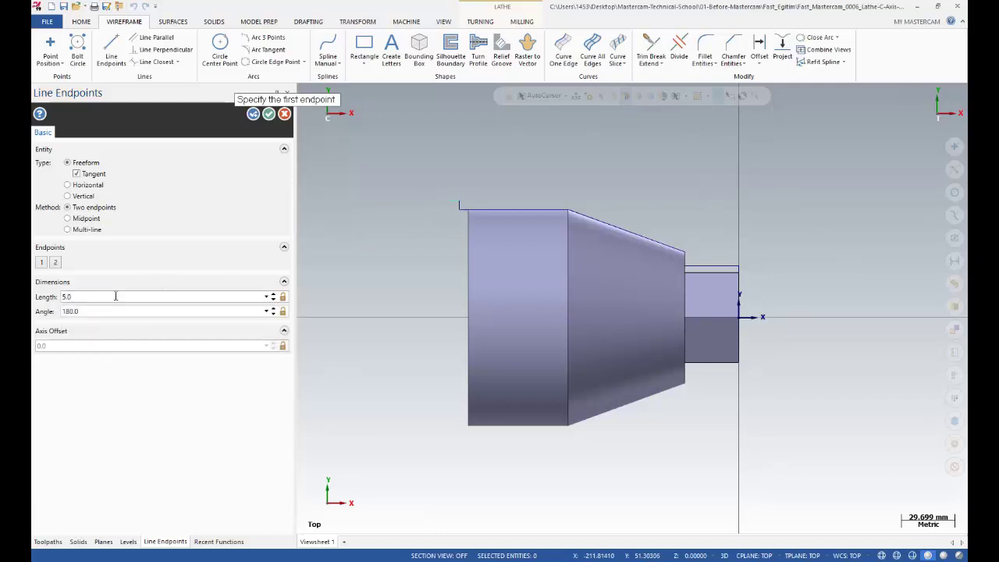
left_click(269, 114)
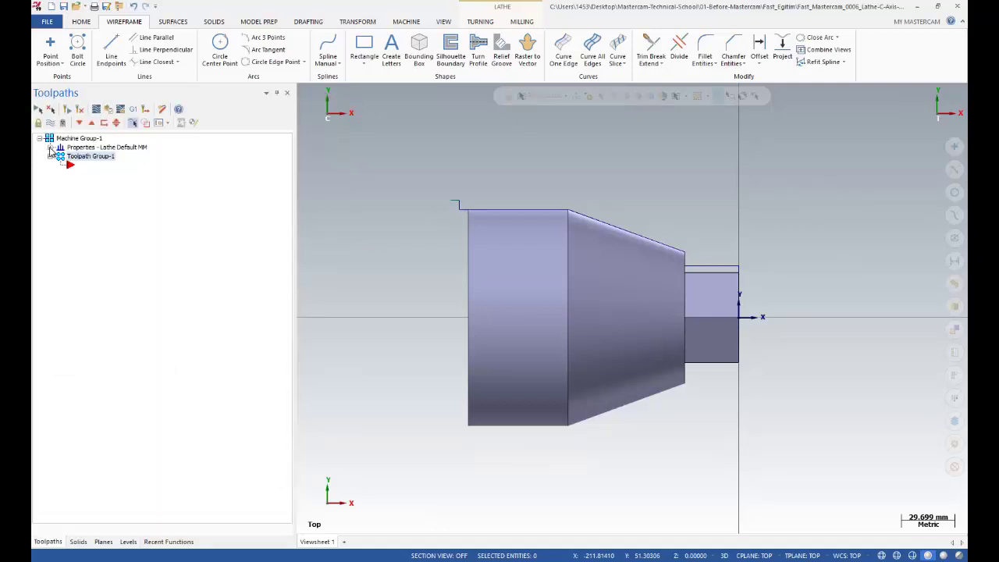
- Define the left spindle stock as a cylinder from two points: the short vertical line's upper end and the origin
left_click(50, 148)
left_click(81, 166)
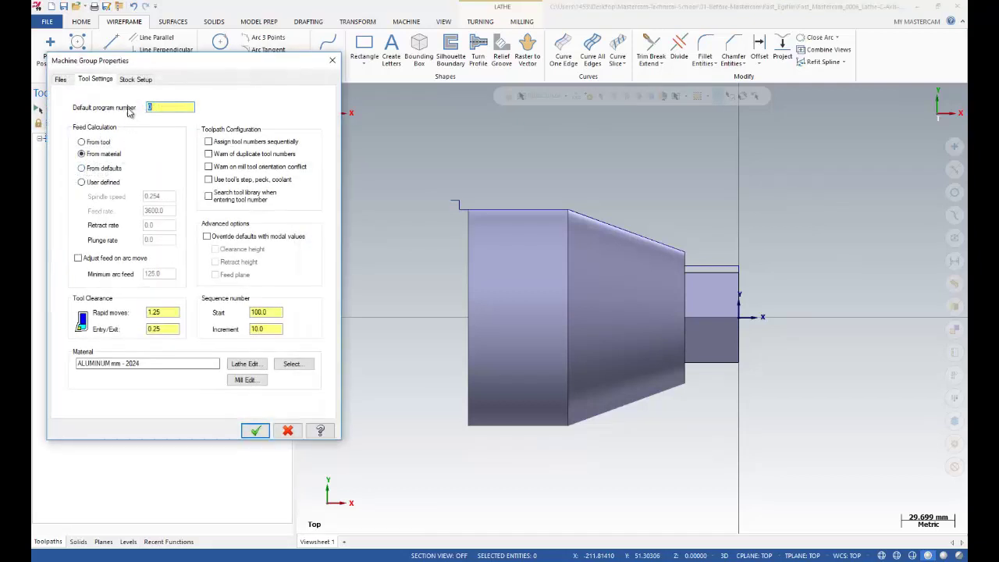
left_click(135, 79)
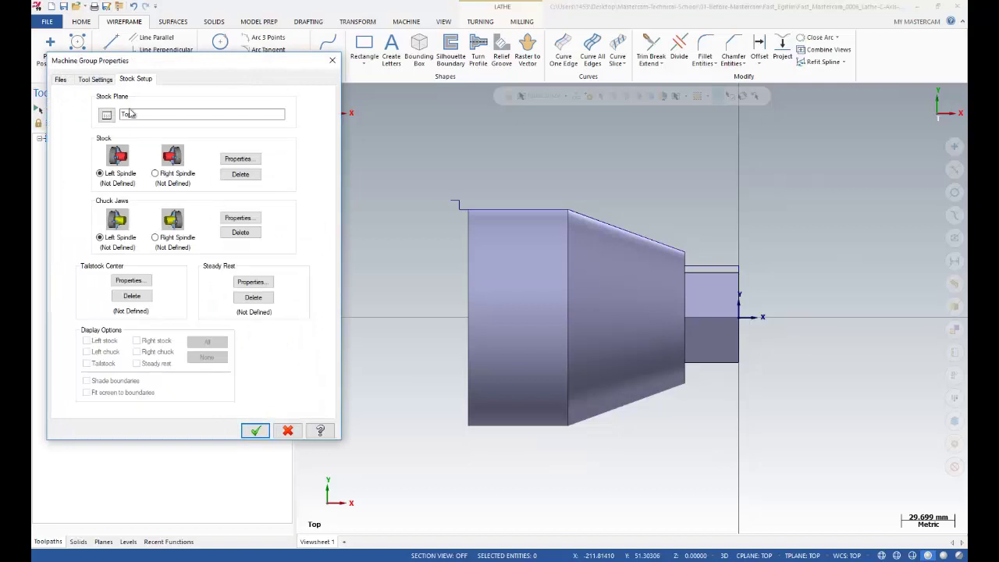
left_click(241, 159)
left_click(104, 195)
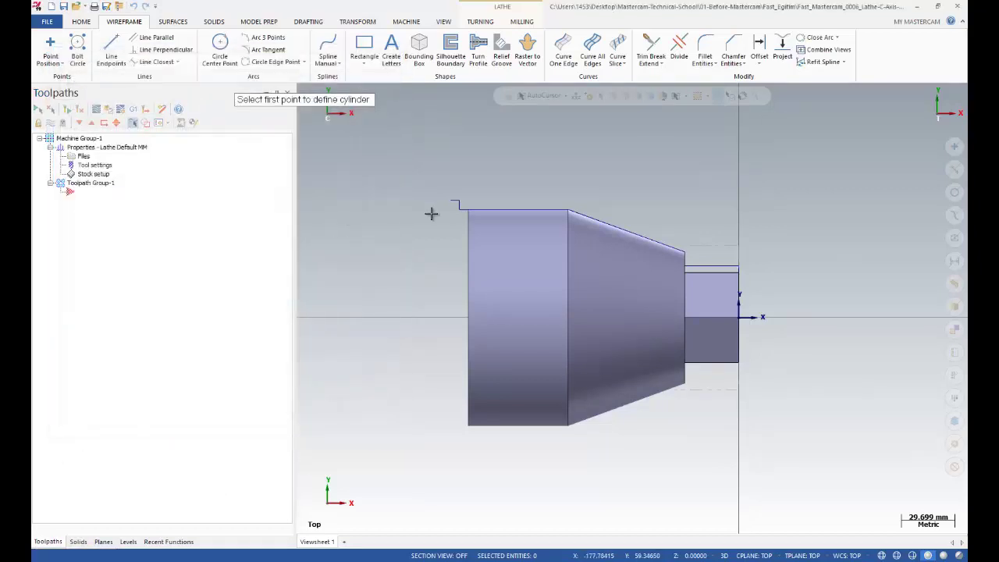
left_click(459, 202)
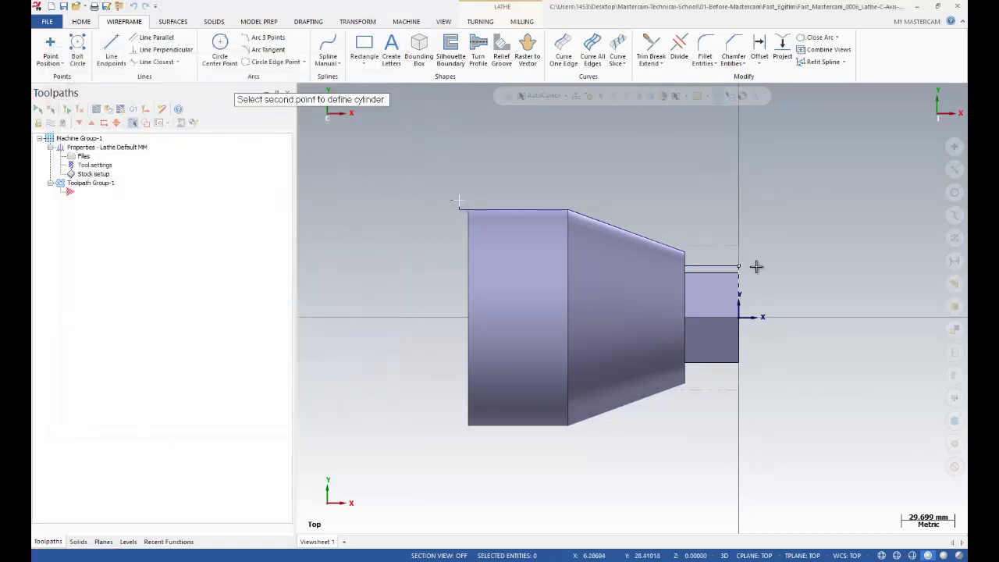
left_click(738, 316)
left_click(311, 416)
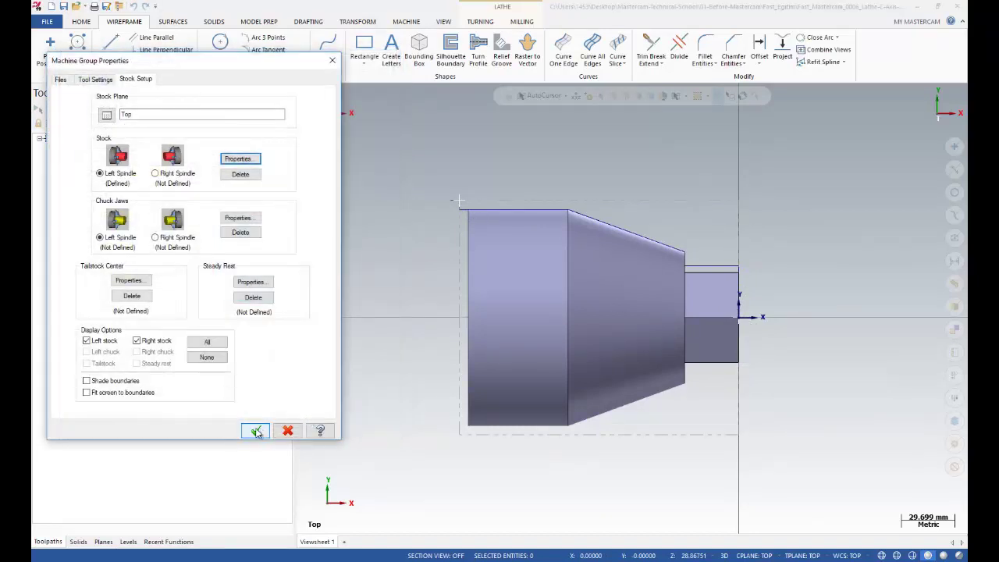
- Define the left spindle chuck jaws from two corner points resting on the stock's upper rear corner, then accept the stock setup
left_click(240, 221)
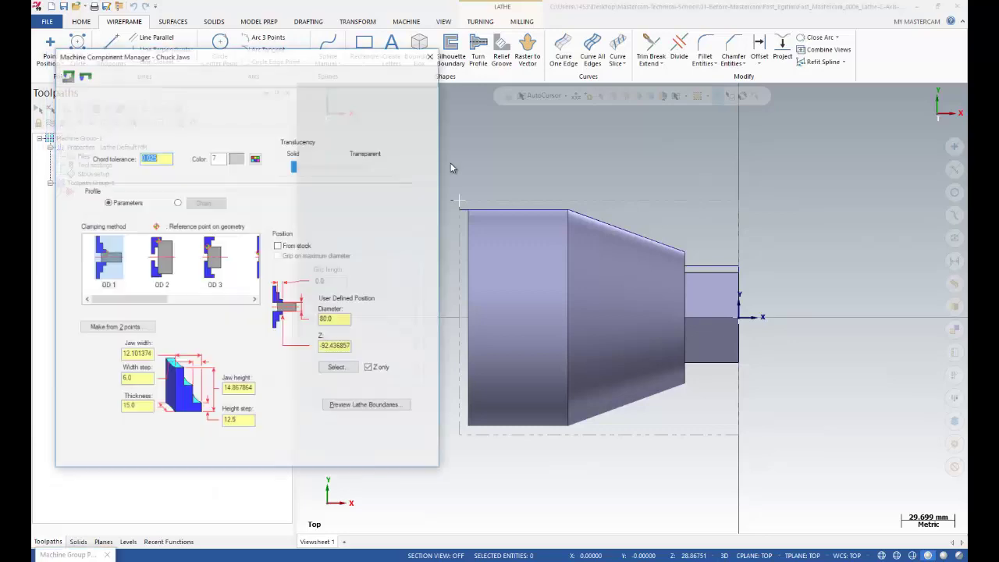
left_click(113, 326)
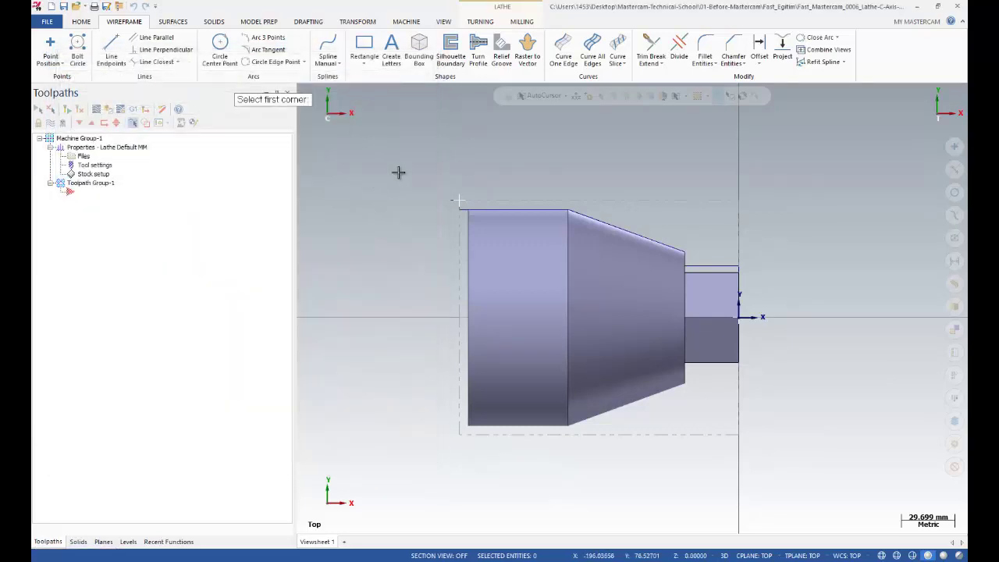
left_click(414, 170)
left_click(459, 206)
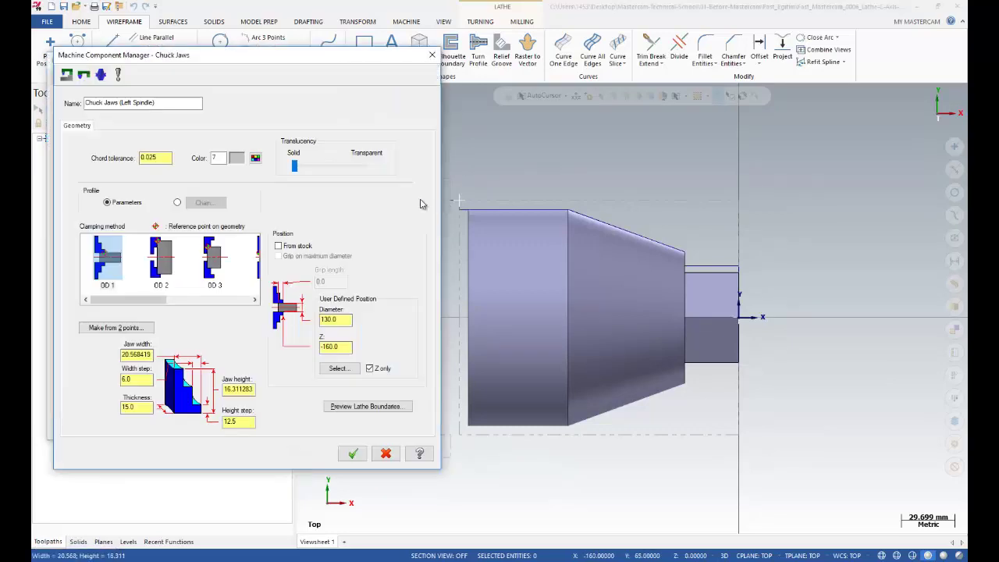
left_click(352, 453)
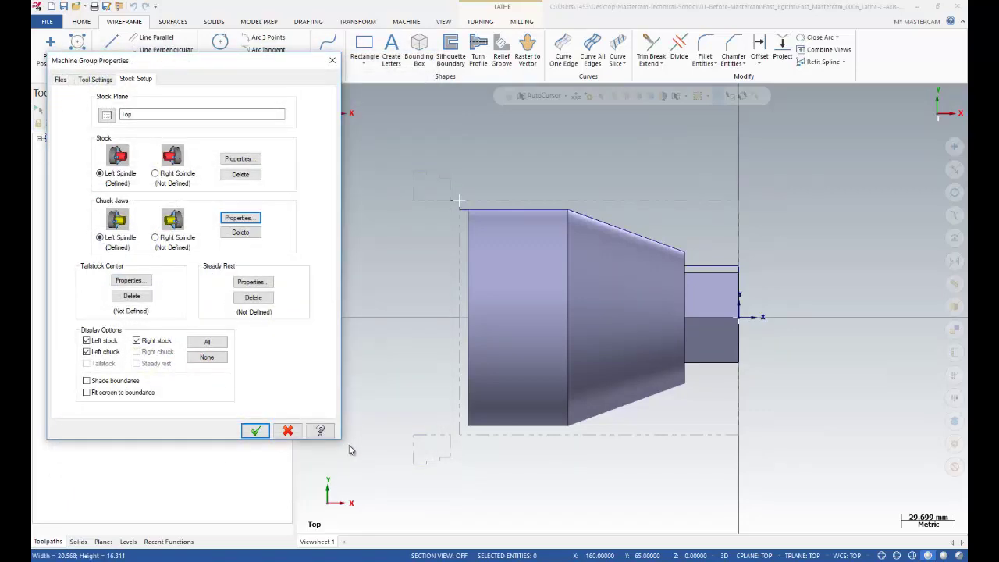
left_click(256, 430)
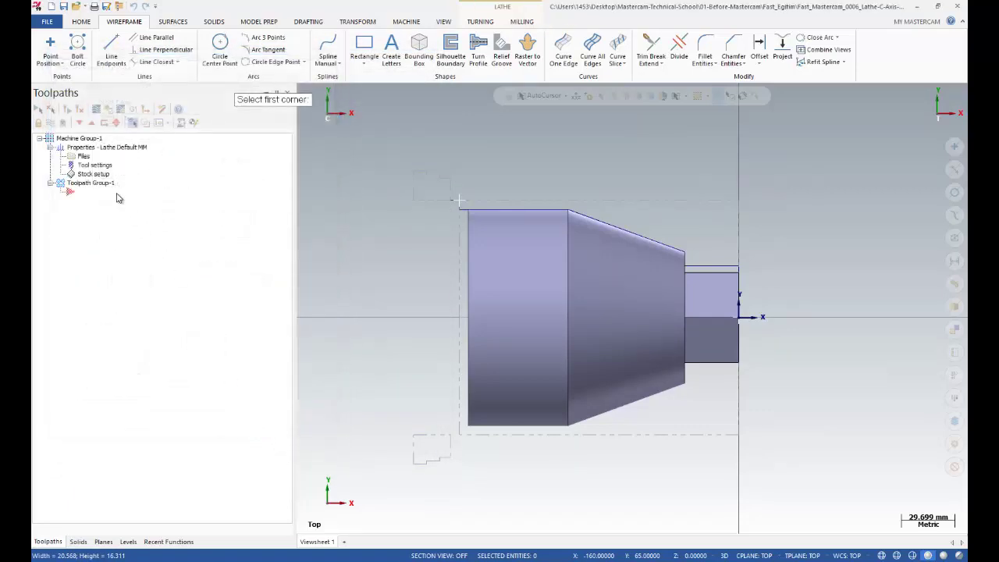
- Start a Lathe Rough toolpath and partially chain the upper profile from the hexagonal end to the short vertical extension line
right_click(100, 195)
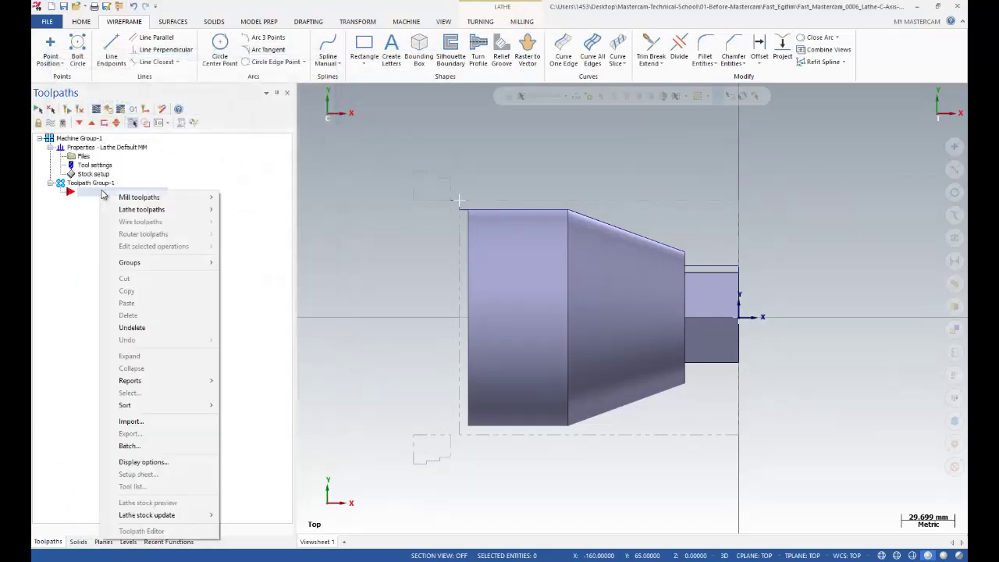
mouse_move(183, 211)
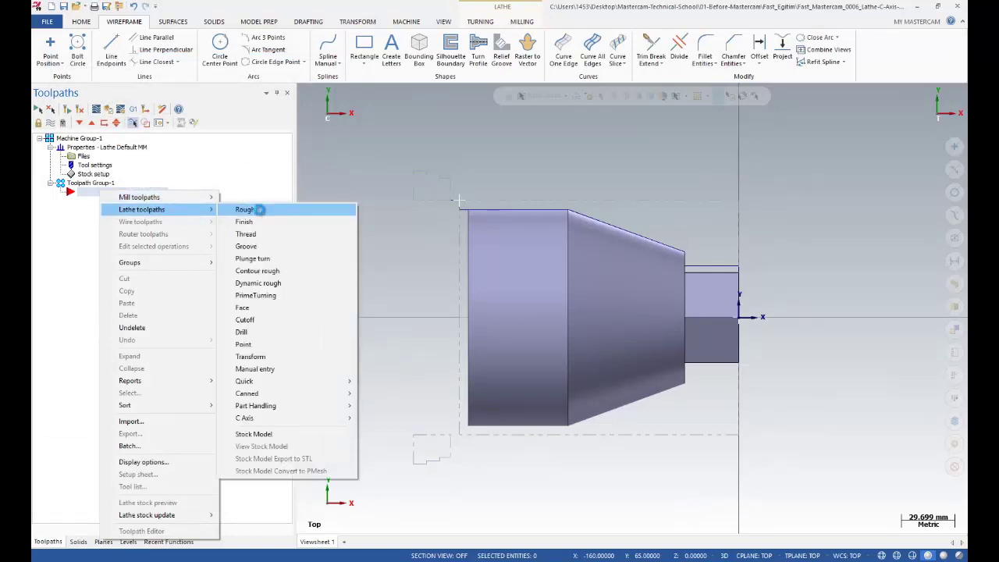
left_click(248, 209)
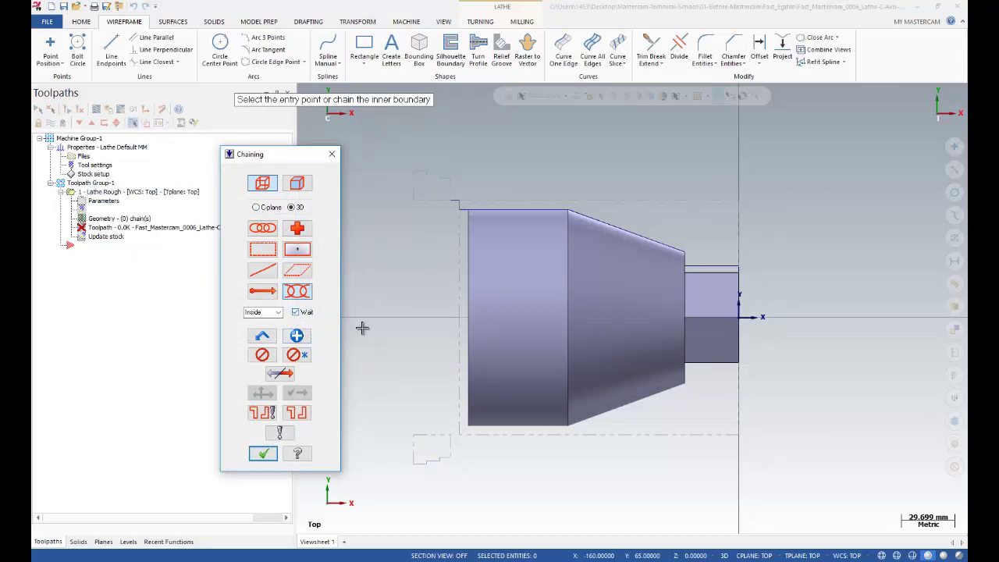
left_click(731, 266)
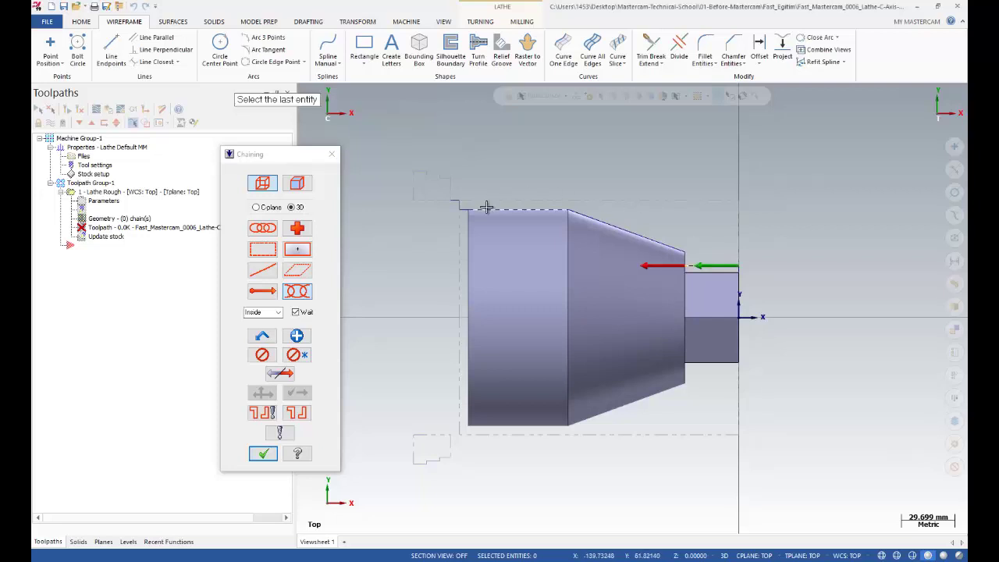
scroll(484, 207, "up", 5)
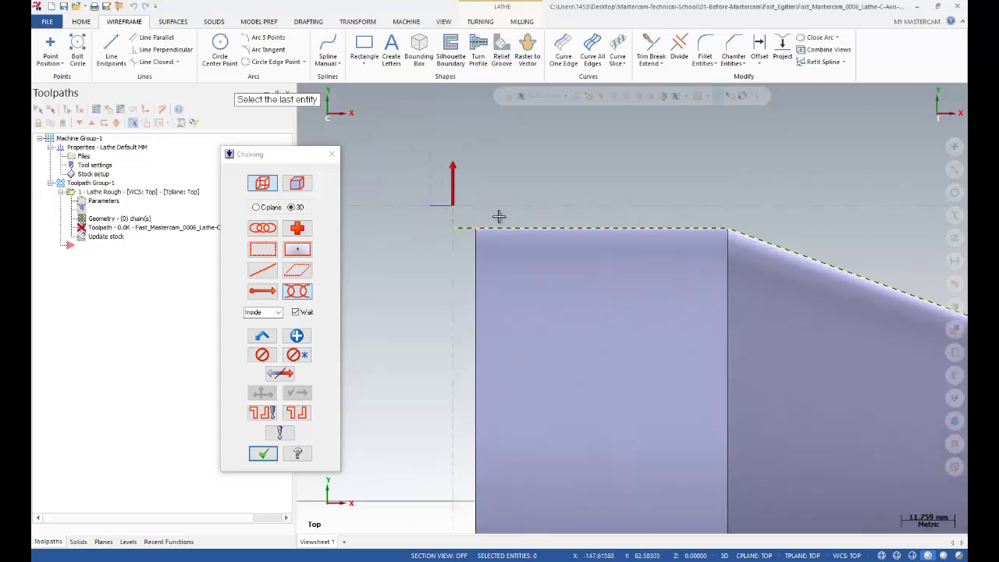
scroll(499, 217, "down", 4)
left_click(263, 454)
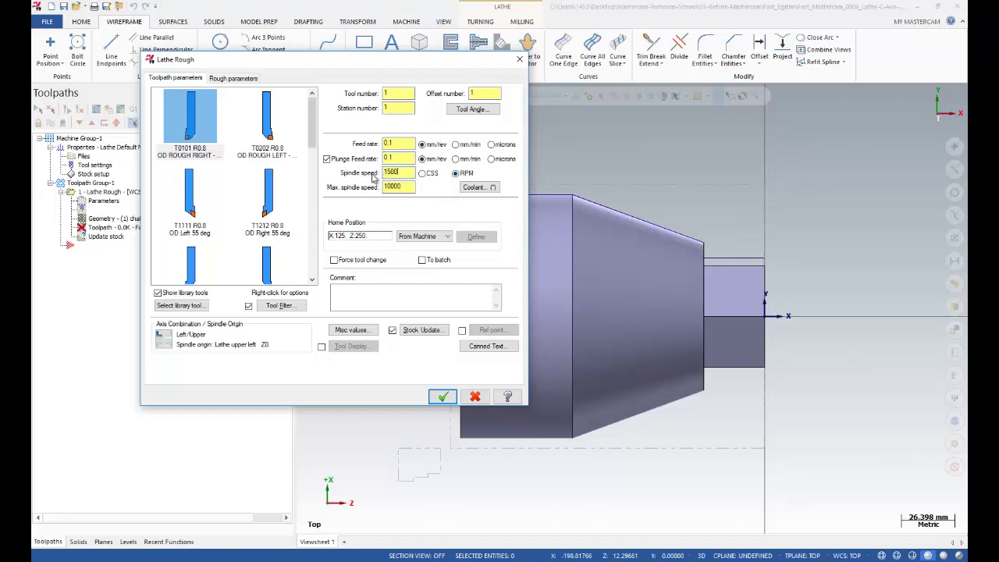
- Set the roughing feed and plunge rates to 0.1 mm/rev, and the spindle and maximum spindle speeds to 200 with RPM
double_click(397, 186)
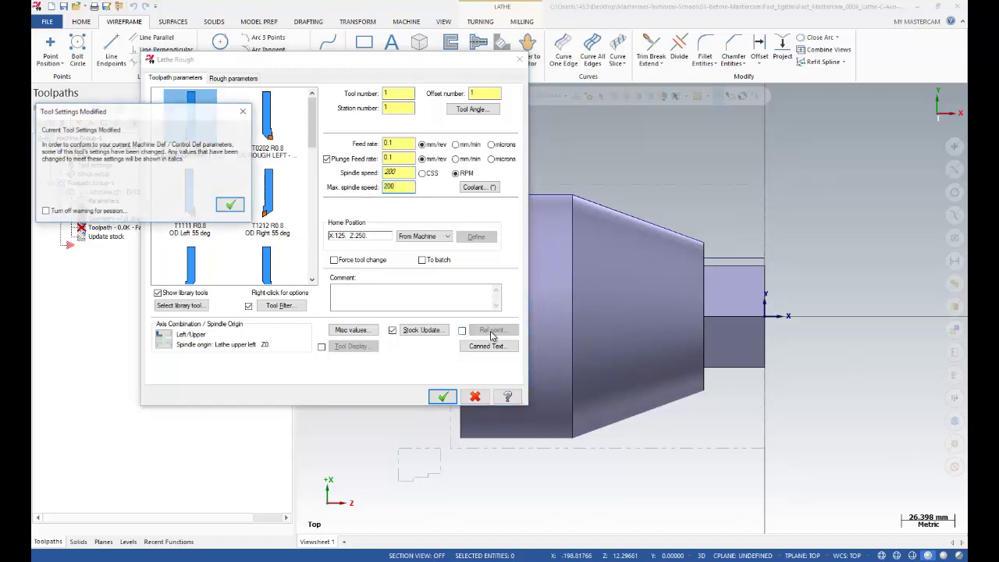
left_click(232, 206)
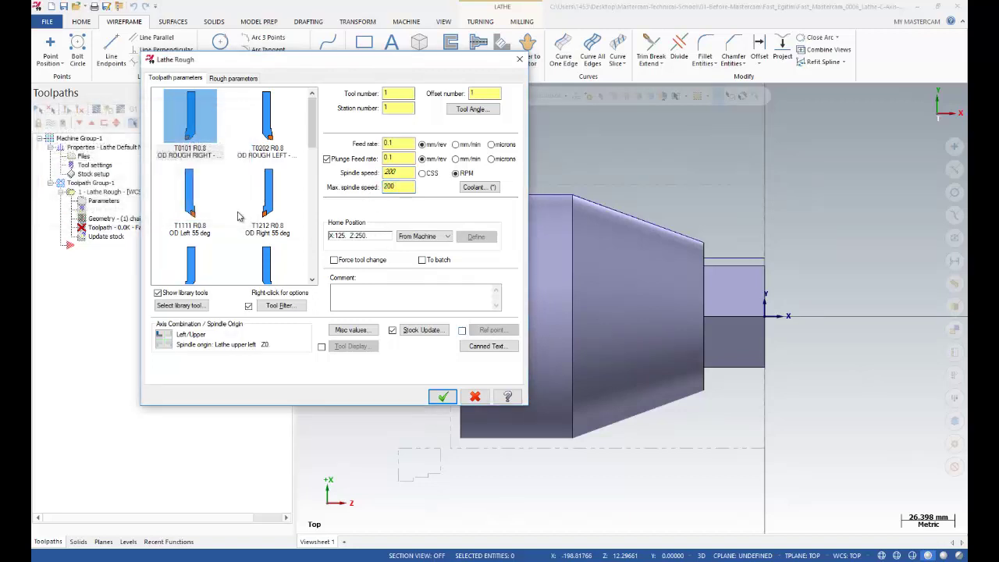
double_click(399, 172)
- Enable Z-only approach and retract reference points at 5.0, then generate the roughing toolpath with the default rough parameters
left_click(462, 330)
left_click(492, 331)
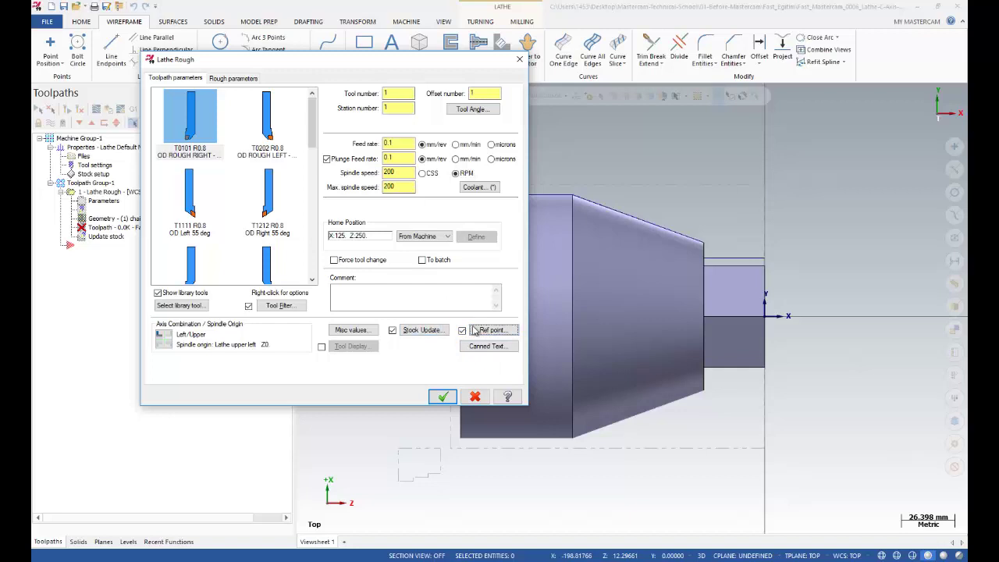
left_click(109, 176)
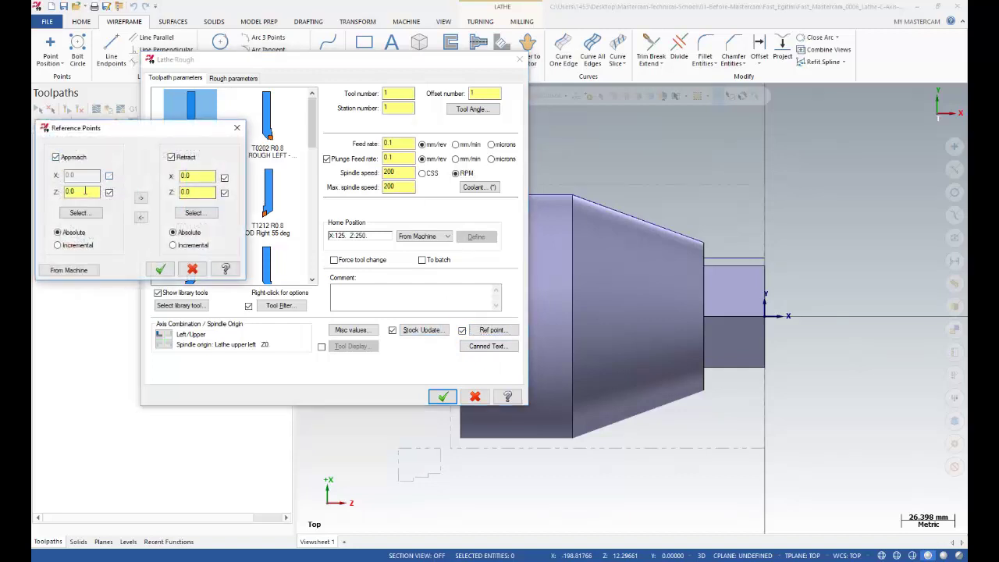
left_click(139, 199)
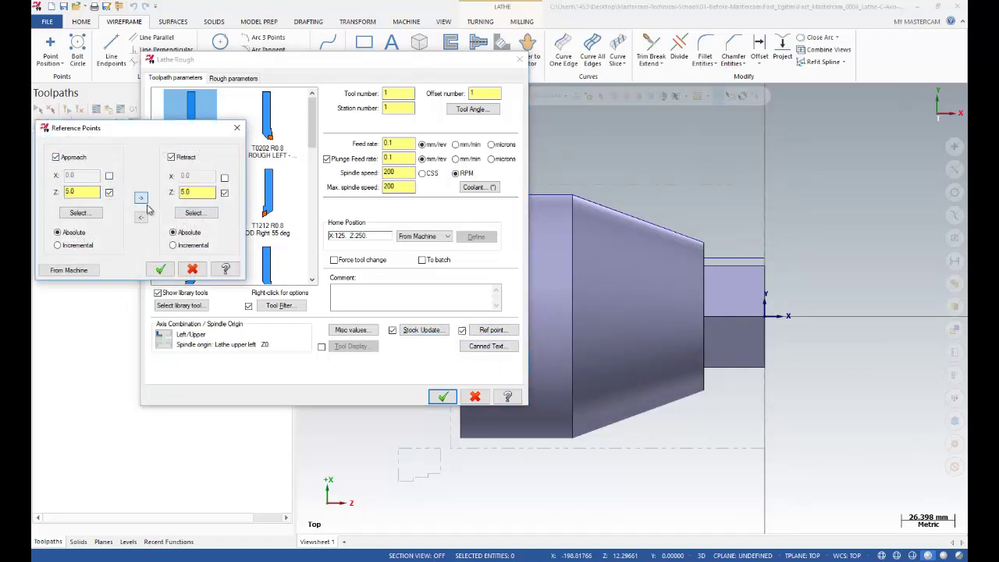
left_click(161, 268)
left_click(234, 78)
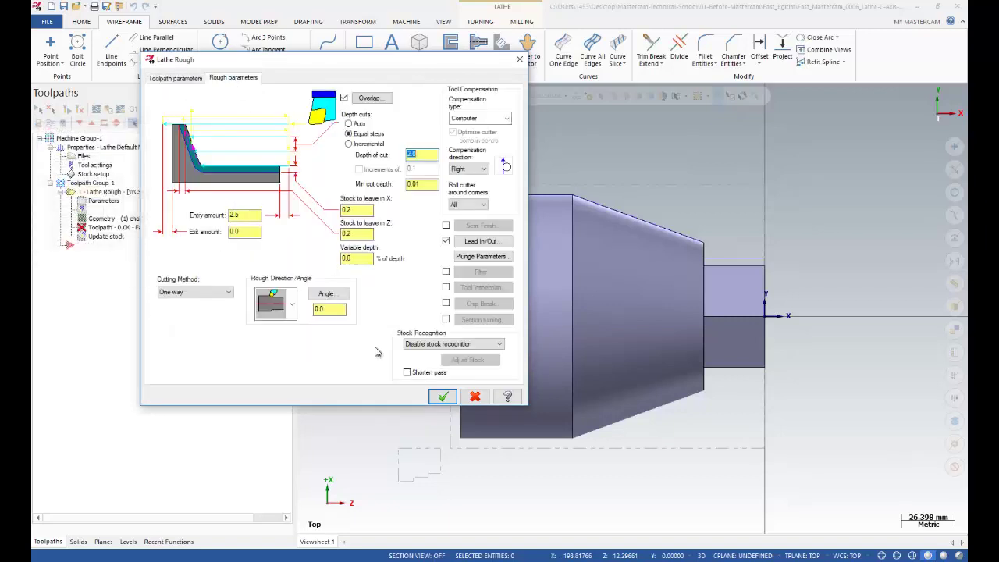
left_click(443, 397)
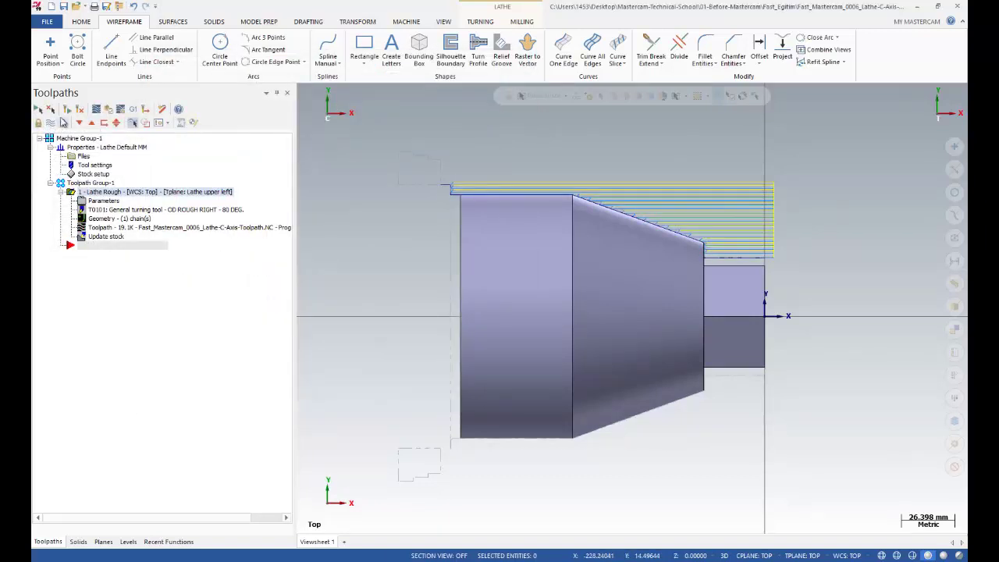
- Hide the roughing toolpath's display over the part
left_click(50, 122)
left_click(50, 122)
left_click(50, 123)
- Start a Lathe Finish toolpath and partially chain the upper profile from the hexagonal end to the short vertical extension line
right_click(89, 248)
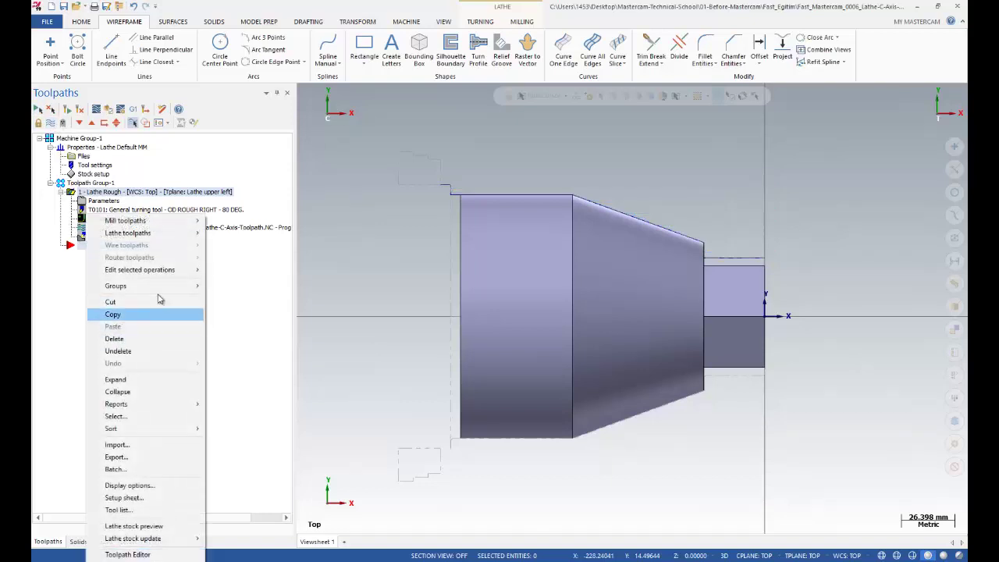
mouse_move(201, 233)
left_click(229, 245)
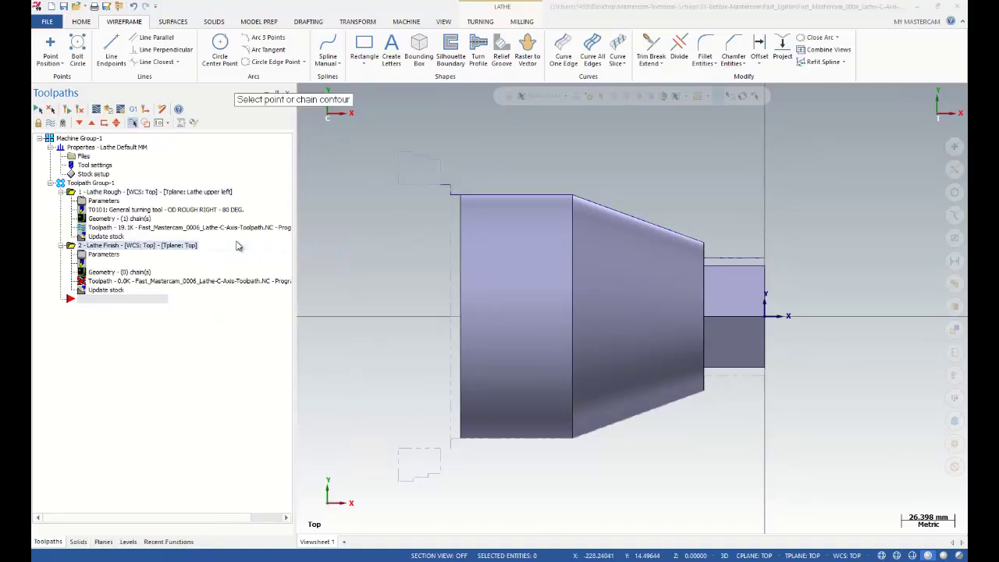
left_click(296, 312)
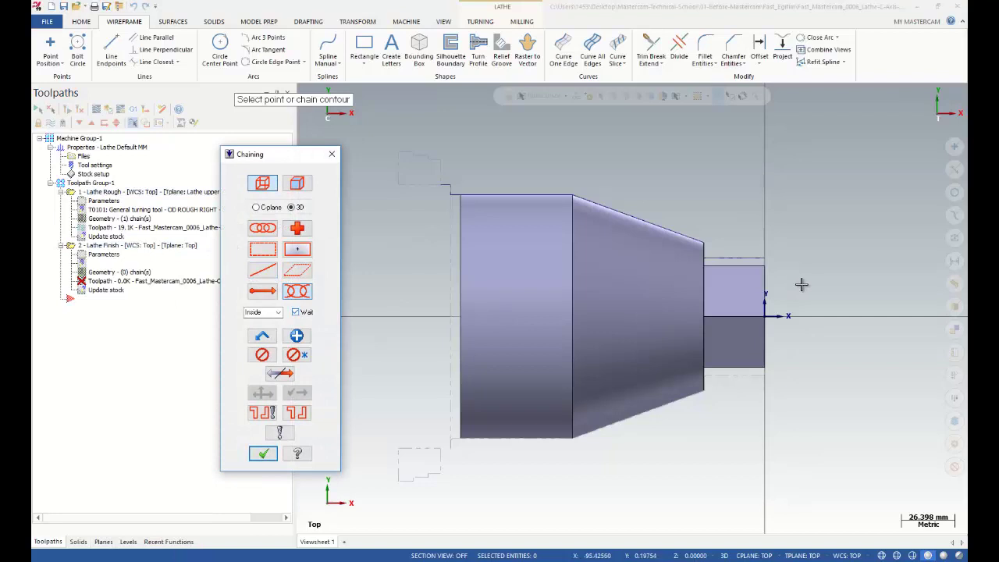
left_click(757, 258)
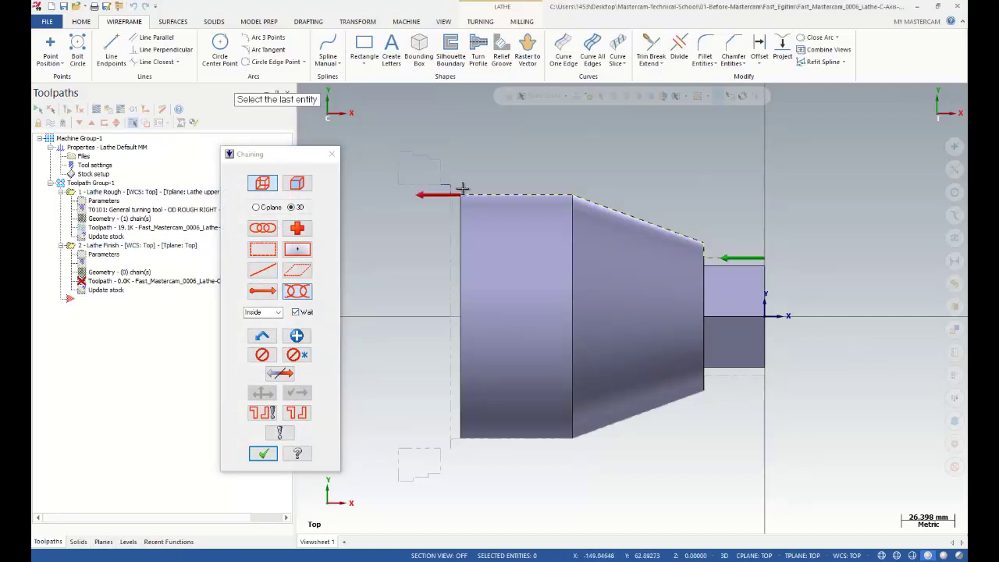
scroll(463, 189, "up", 4)
left_click(483, 205)
left_click(467, 187)
scroll(421, 162, "down", 3)
left_click(251, 455)
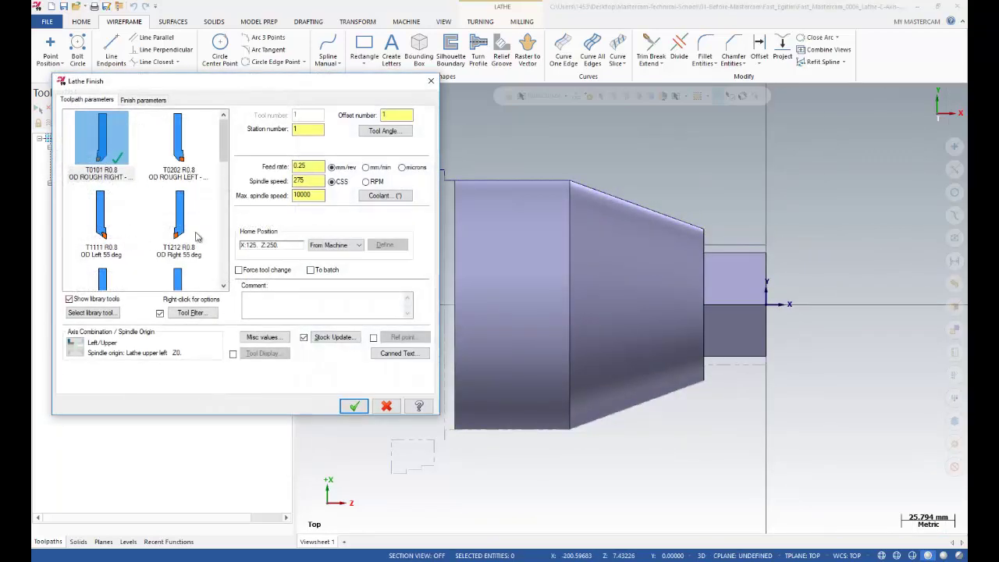
- Choose the T2121 OD Finish Right 35 deg. tool for finishing and set its insert corner radius to 04
scroll(225, 144, "down", 2)
left_click(114, 198)
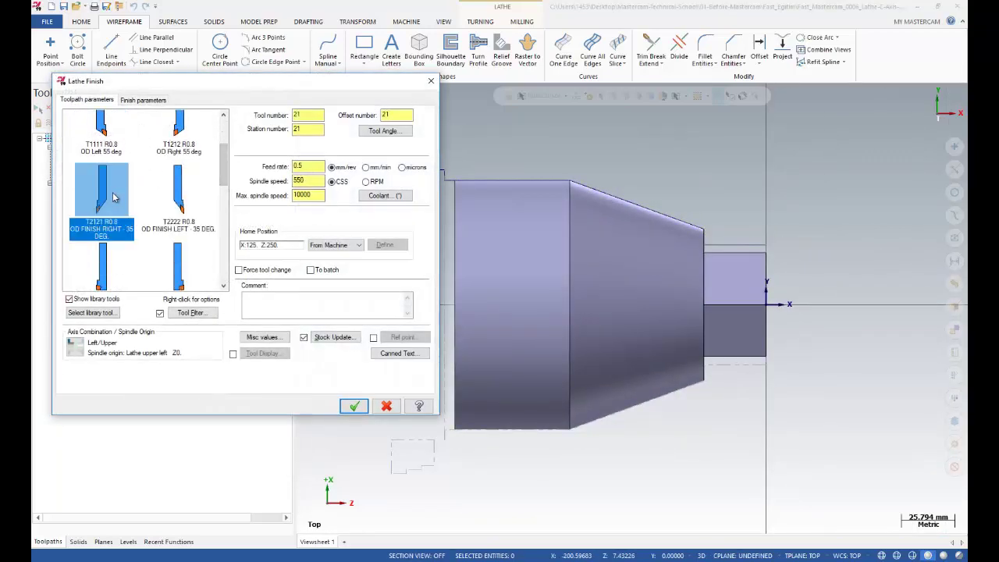
double_click(114, 197)
left_click(332, 344)
left_click(304, 374)
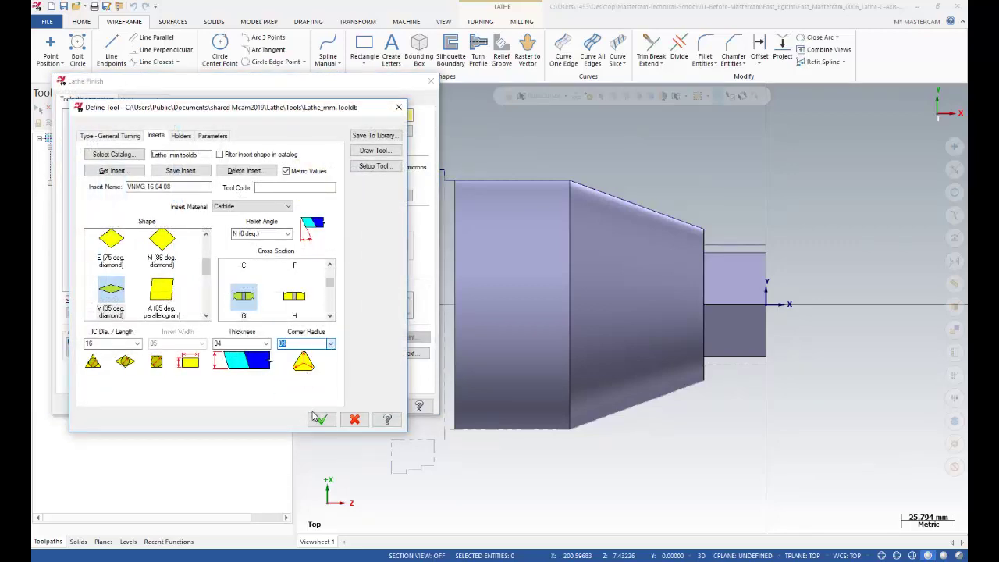
left_click(319, 419)
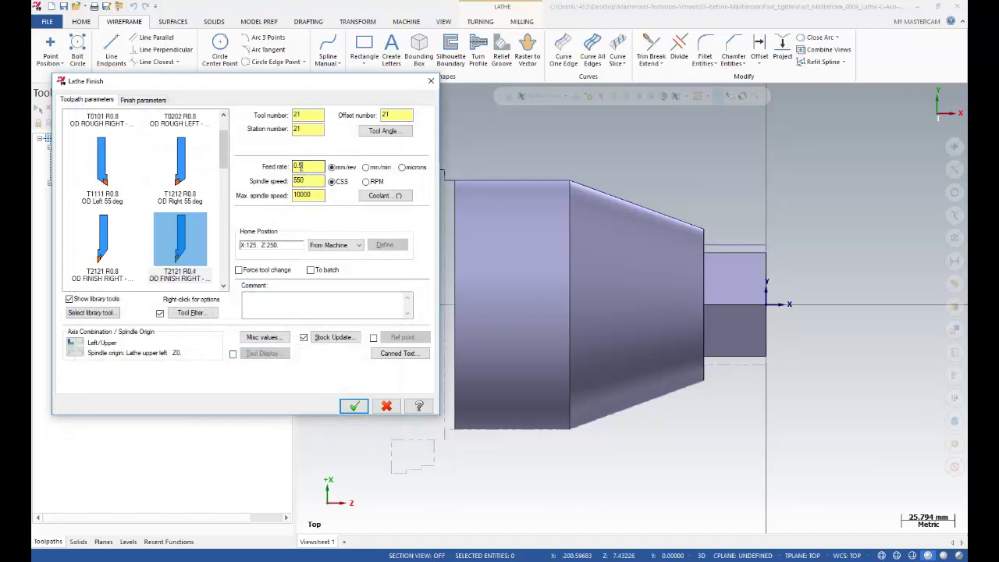
- Set the finishing feed rate to 0.1 mm/rev, spindle speed to 200 CSS and maximum spindle speed to 2000, then generate the toolpath
type("1")
left_click_drag(319, 195, 275, 202)
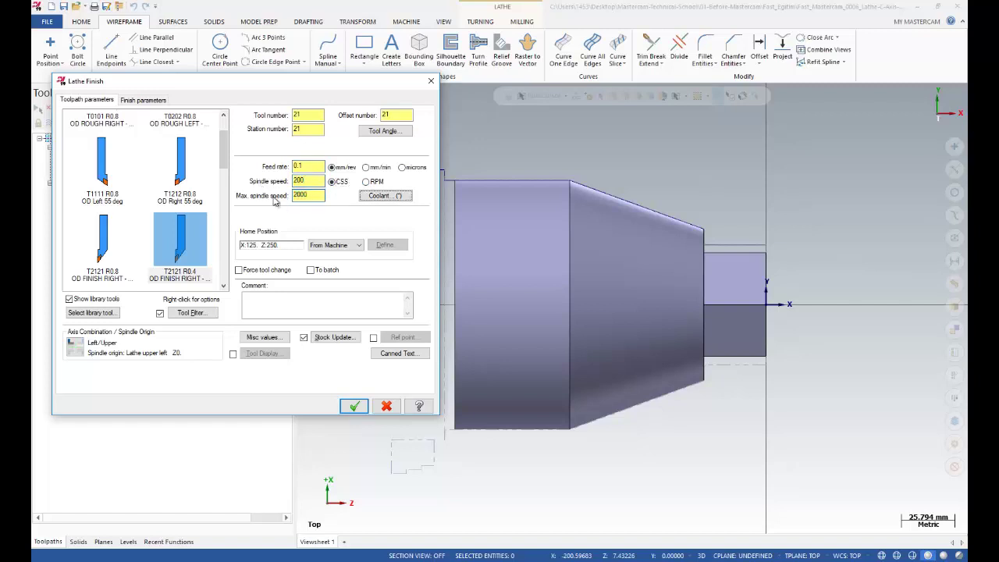
left_click(353, 406)
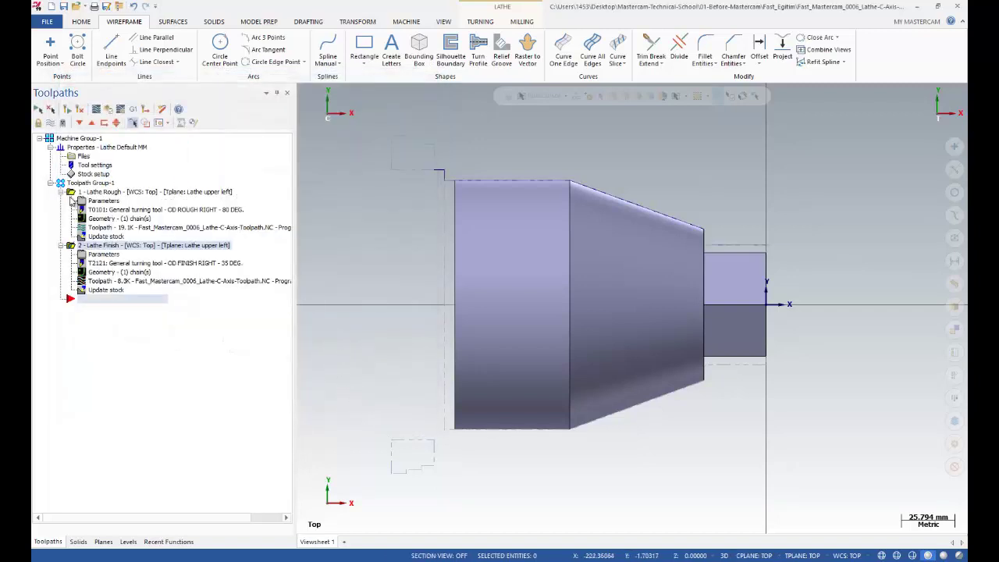
- Reopen the Lathe Rough operation's parameters and set its spindle speed to 2000 with RPM
left_click(78, 201)
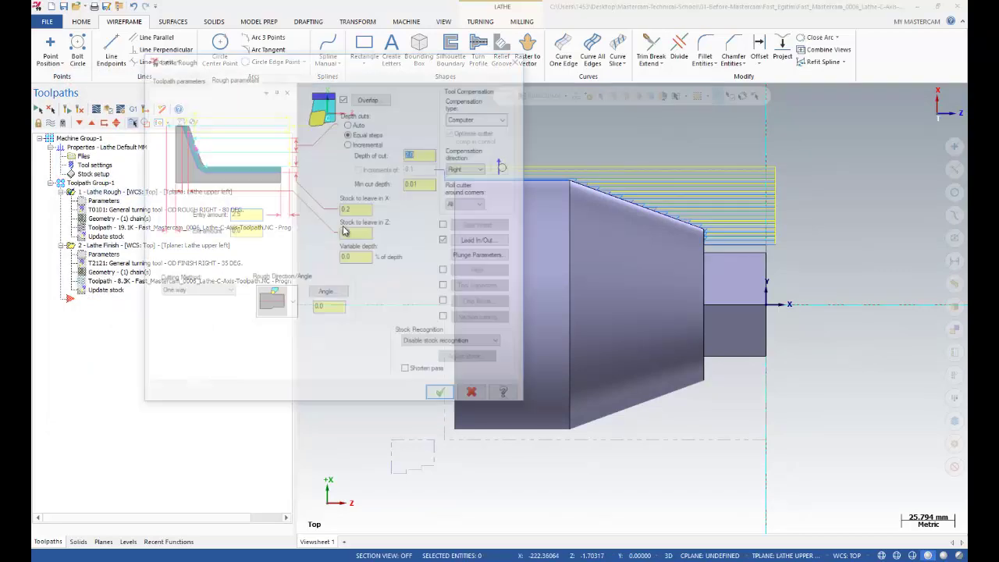
left_click(174, 78)
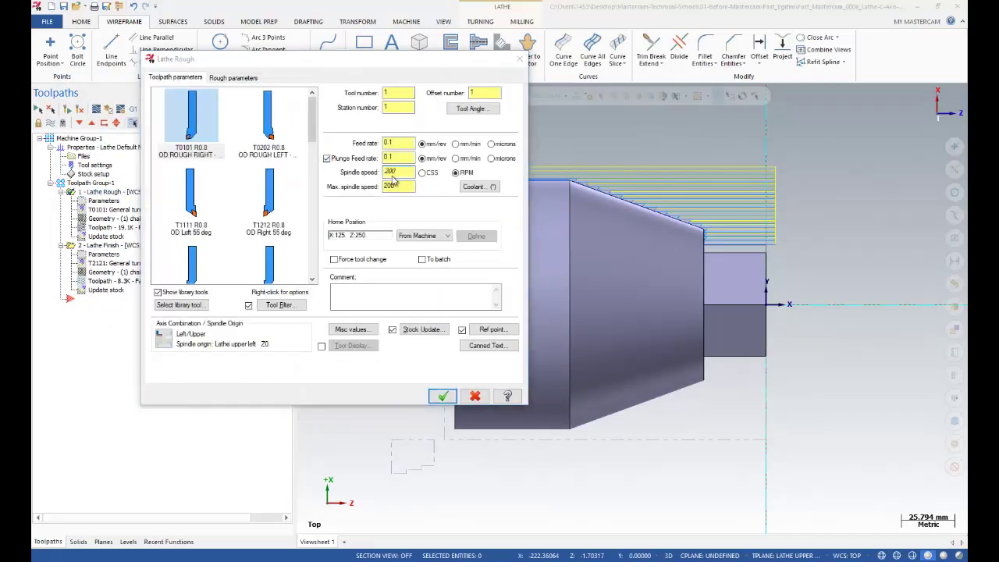
key("Tab")
left_click(232, 201)
left_click(399, 171)
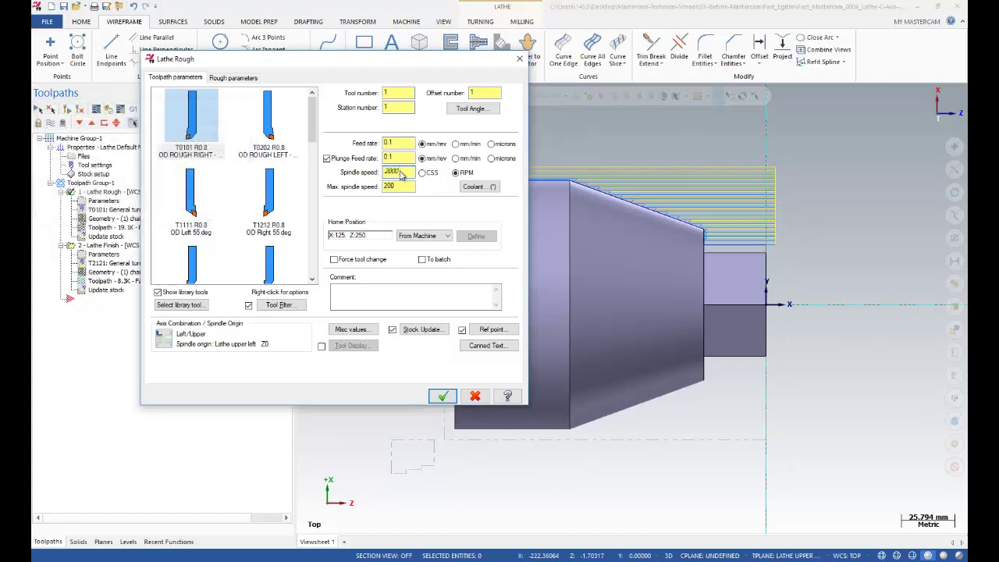
type("0")
key("Tab")
left_click(45, 210)
left_click(231, 206)
double_click(403, 172)
left_click(396, 156)
left_click(400, 142)
double_click(403, 171)
type("2000")
key("Tab")
left_click(457, 174)
left_click(442, 396)
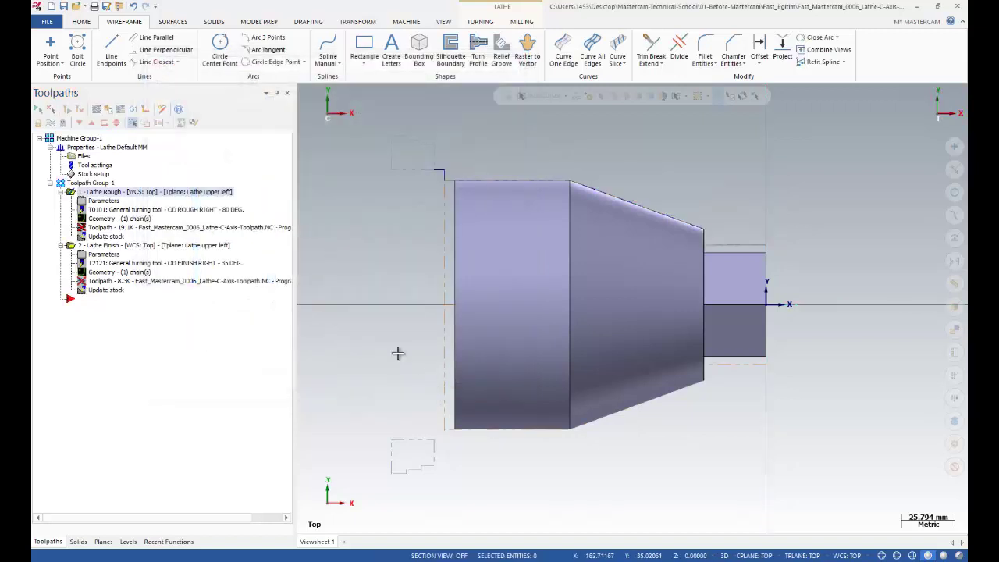
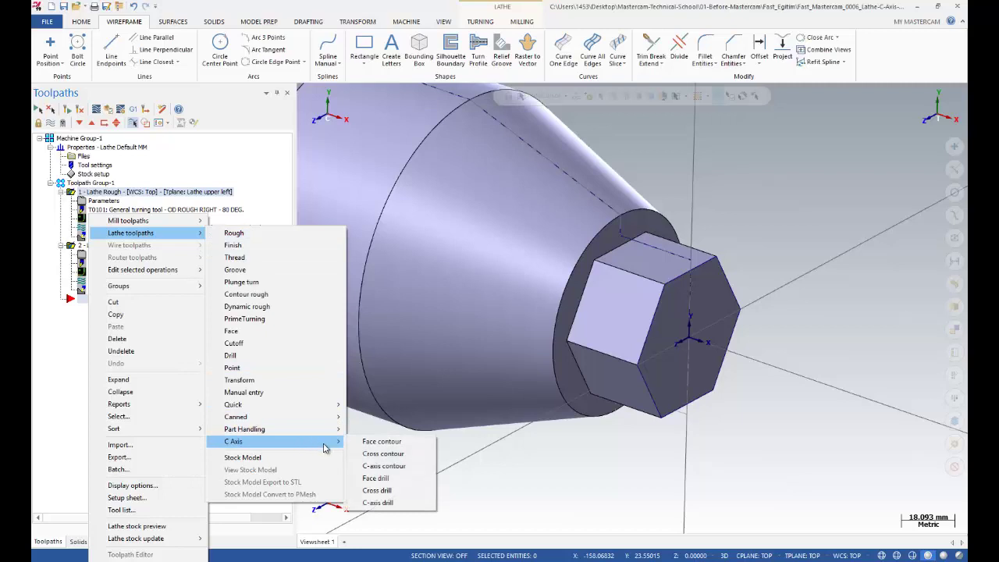
- Start a C-axis Face Contour toolpath and chain the hexagon outline on the part's end face
left_click(382, 442)
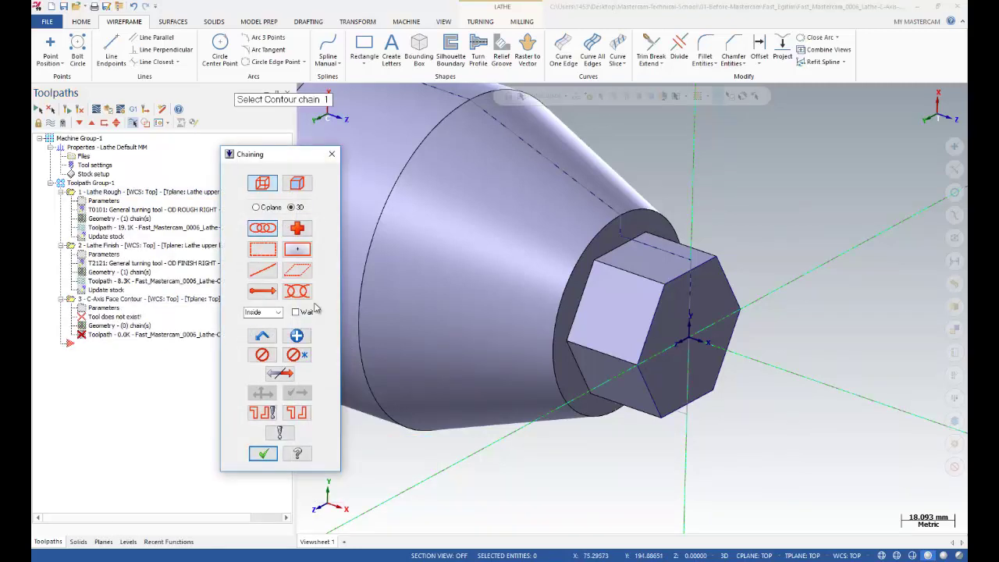
left_click(716, 248)
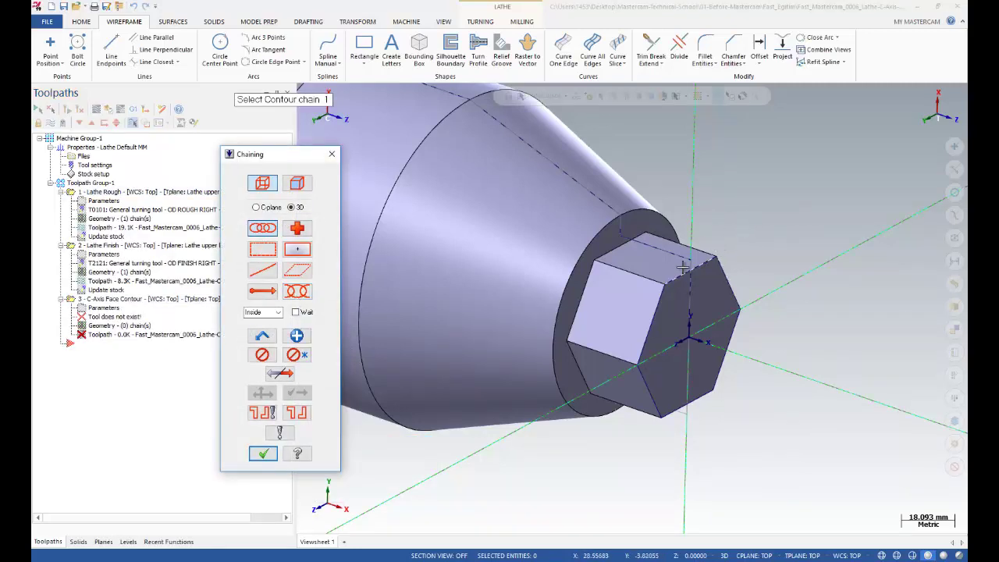
left_click(263, 453)
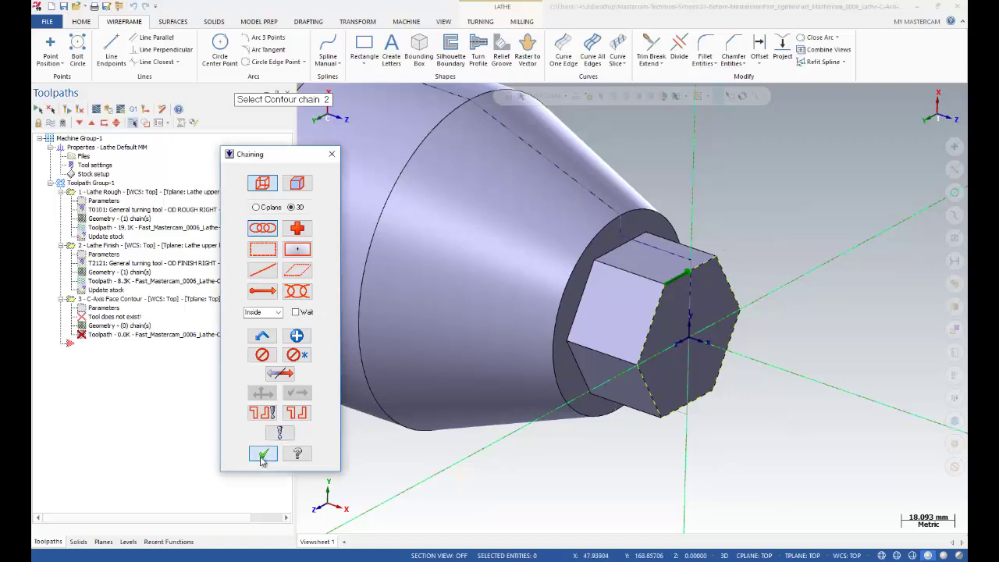
- Create a new flat endmill with a 10 mm cutting diameter, 75 overall length and 25 cutting length for the face contour
left_click(103, 120)
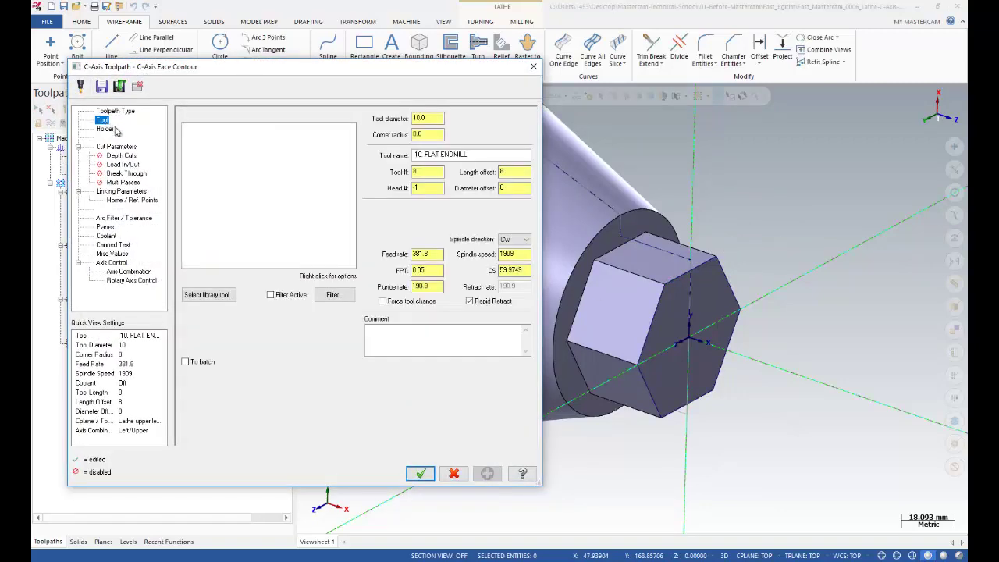
right_click(228, 161)
left_click(259, 179)
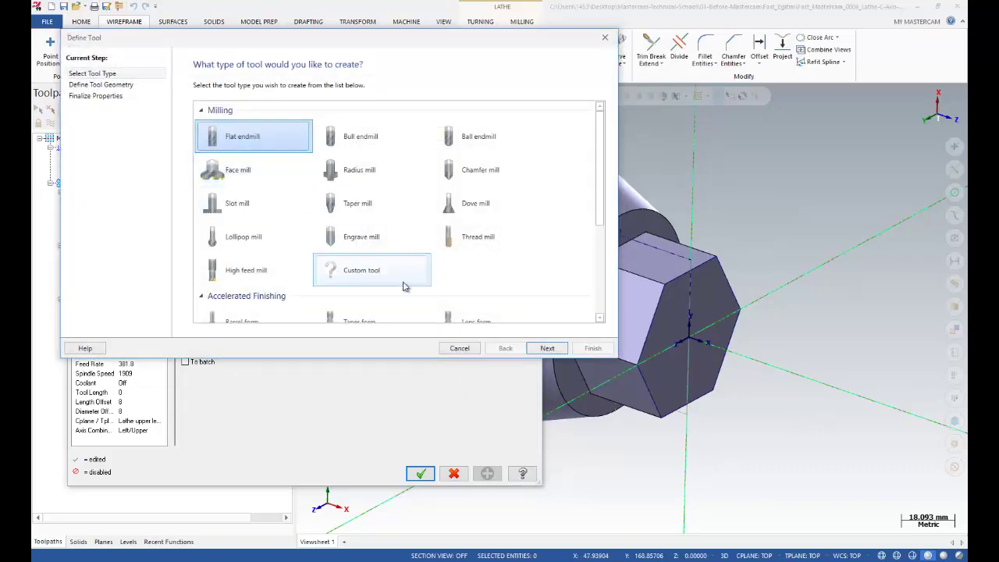
left_click(545, 349)
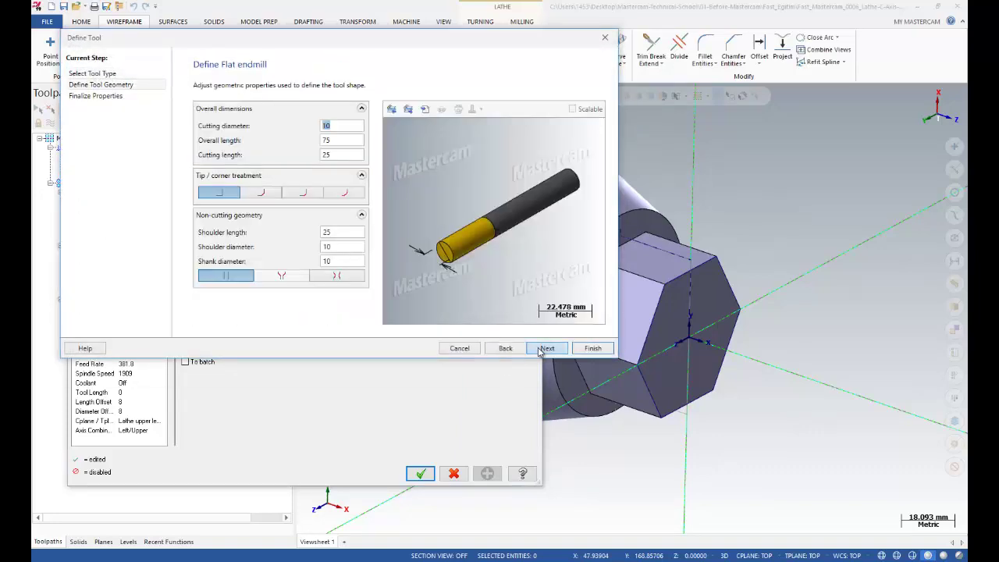
left_click(545, 349)
left_click(593, 348)
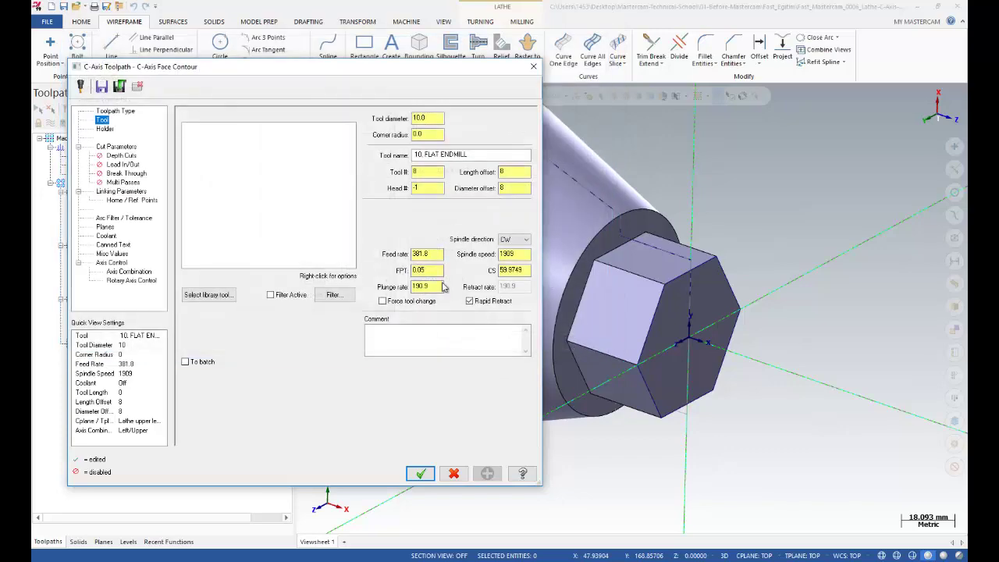
- Set the contour depth to -30.0 from the hexagon's base corner and enable depth cuts with a maximum rough step of 1
left_click(117, 192)
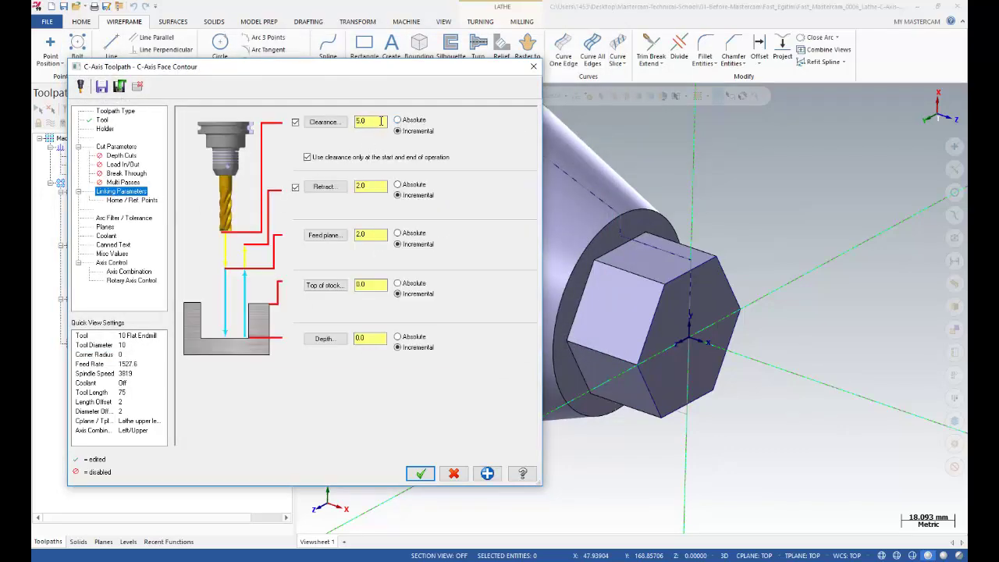
left_click(323, 338)
left_click(594, 260)
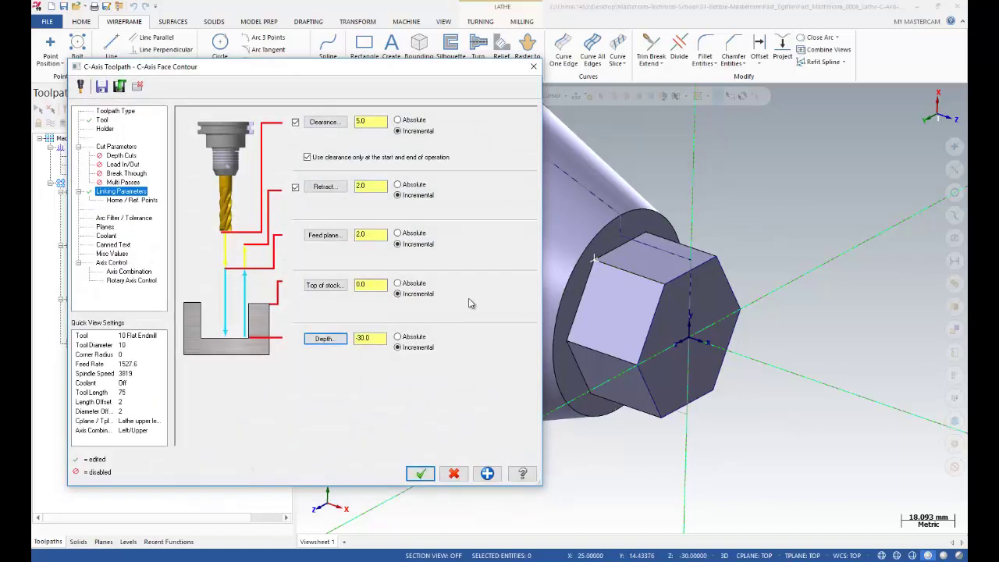
left_click(121, 156)
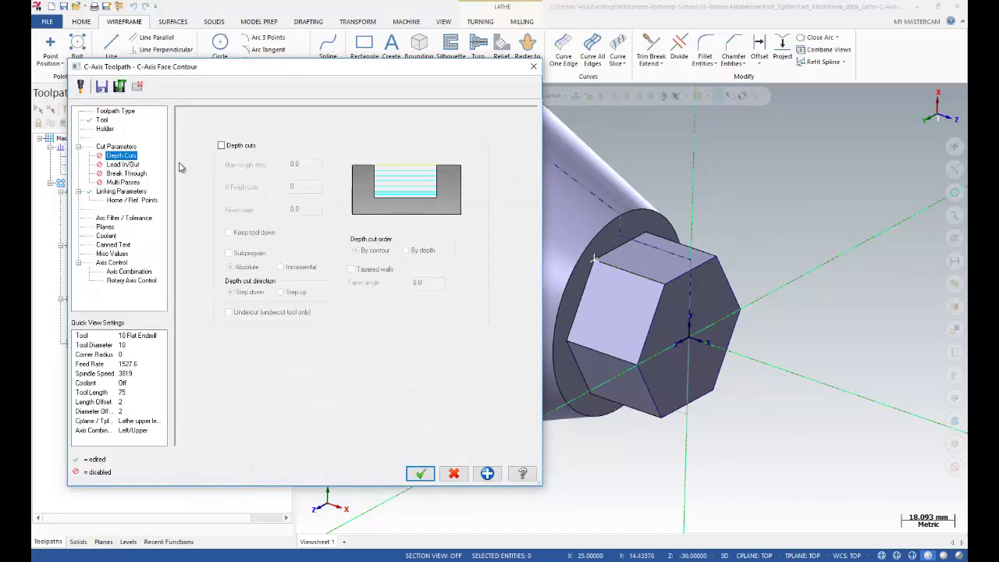
left_click(221, 146)
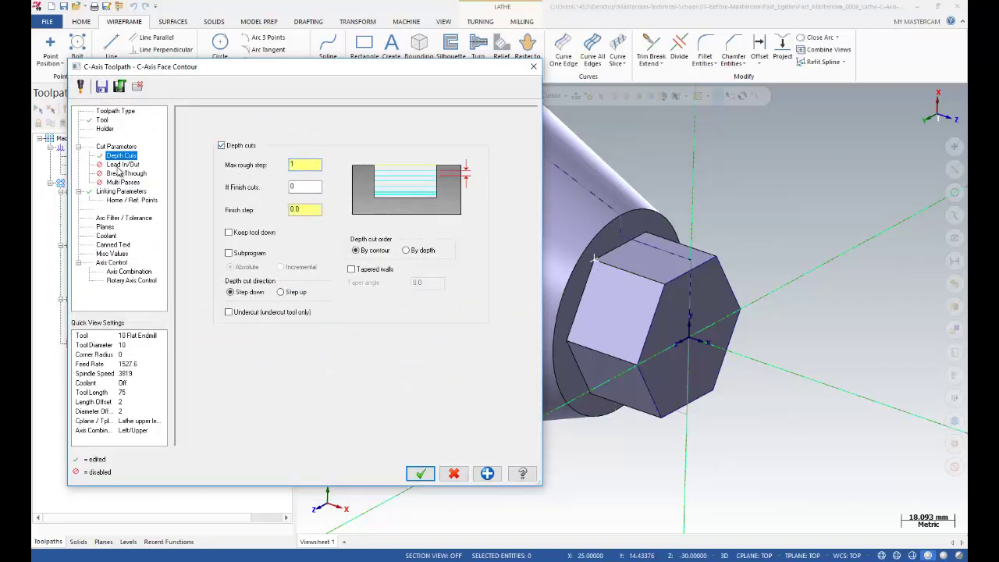
- Enable lead in/out with 50% arc radius and 180 degree sweep for entry and exit, then generate the face contour toolpath
left_click(121, 165)
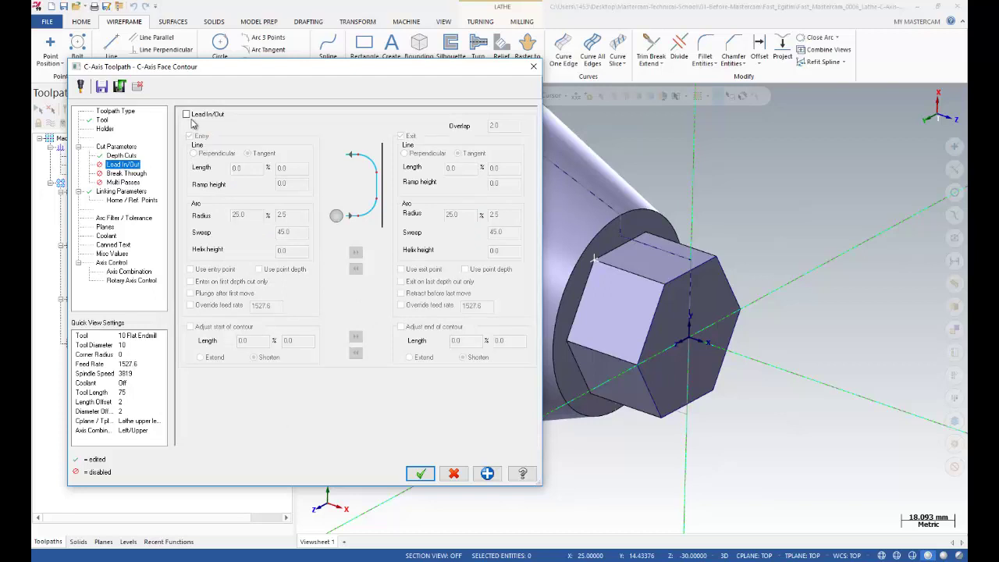
left_click(188, 115)
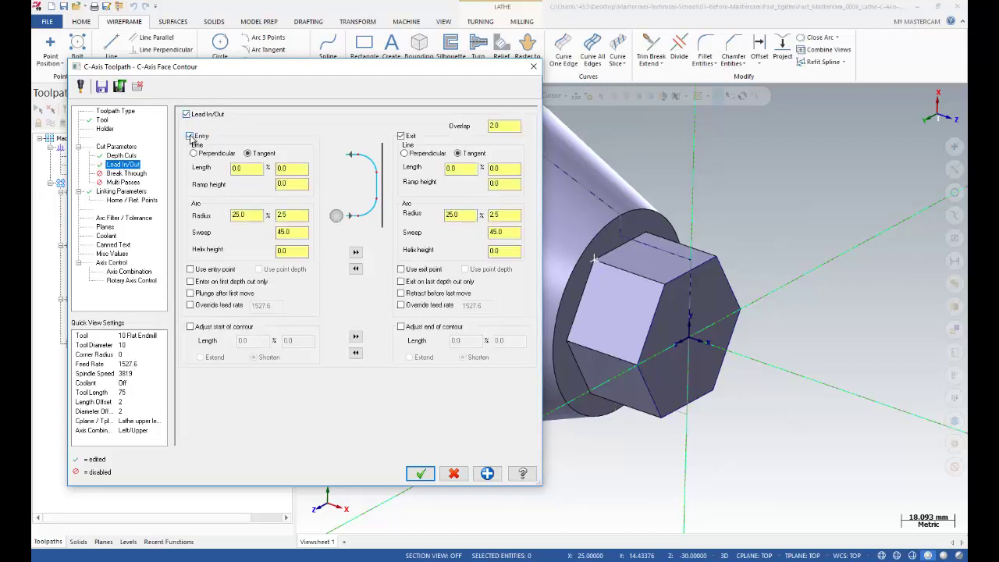
left_click(250, 215)
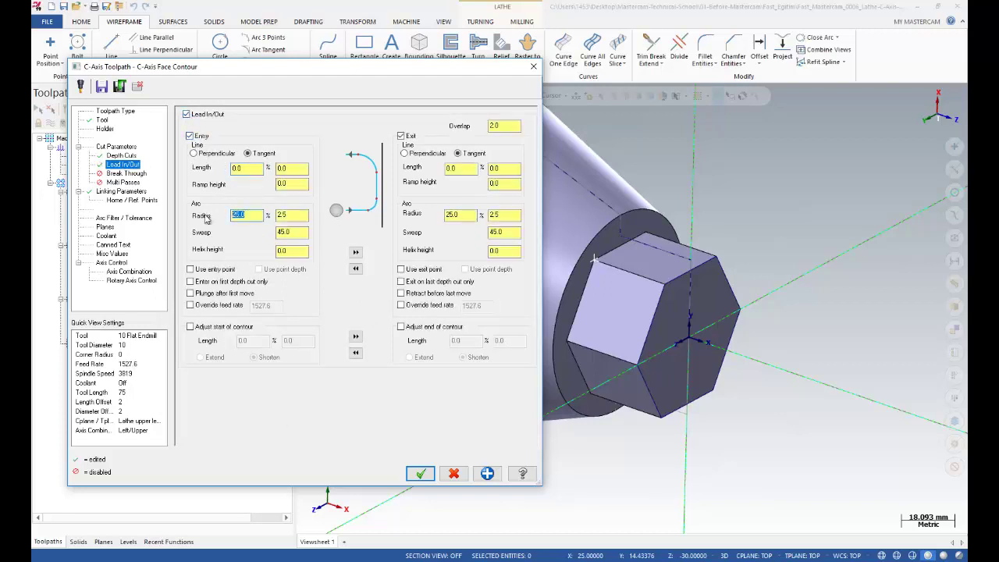
left_click(290, 229)
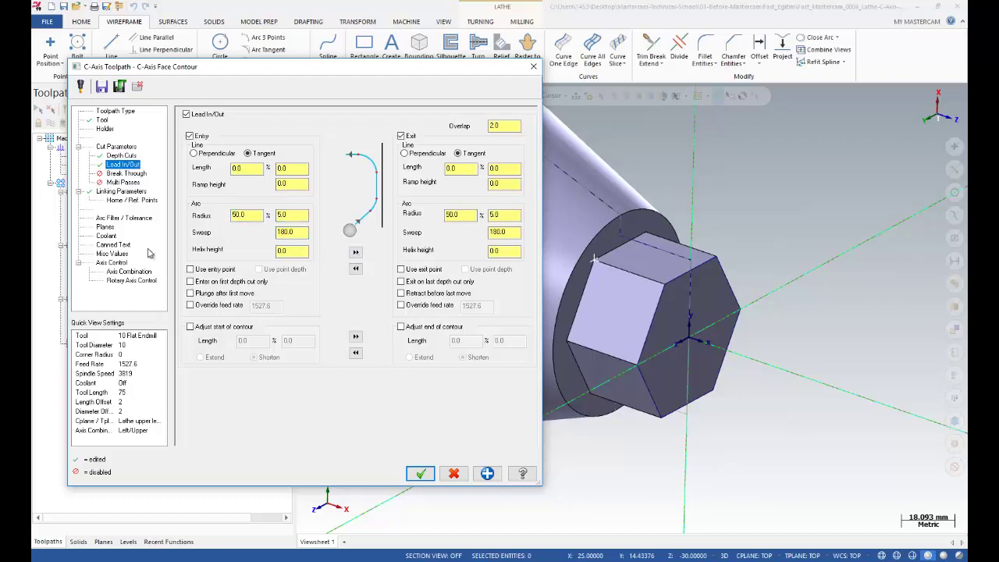
left_click(420, 474)
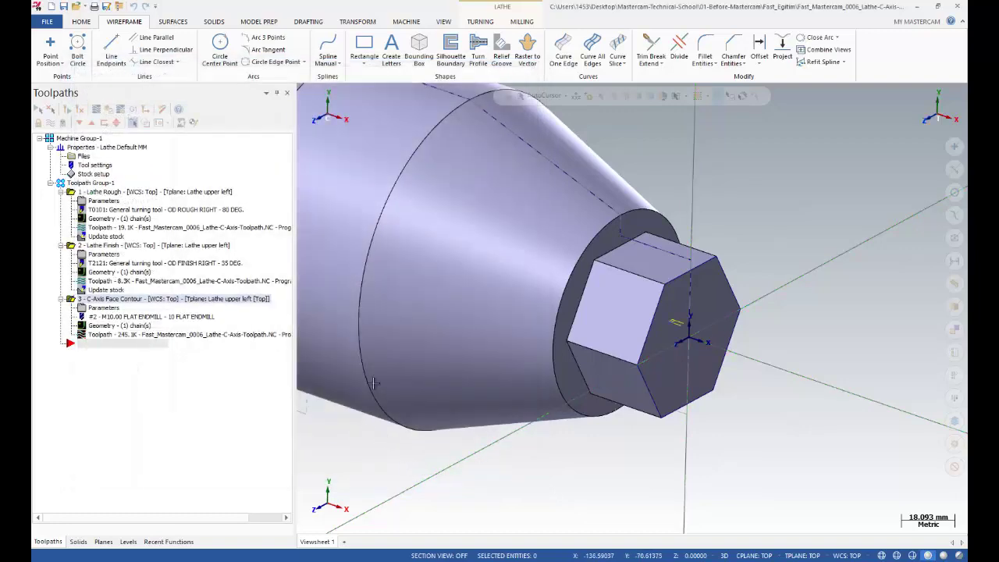
- Display the part as wireframe to inspect the face contour toolpath around the hexagon
left_click(87, 22)
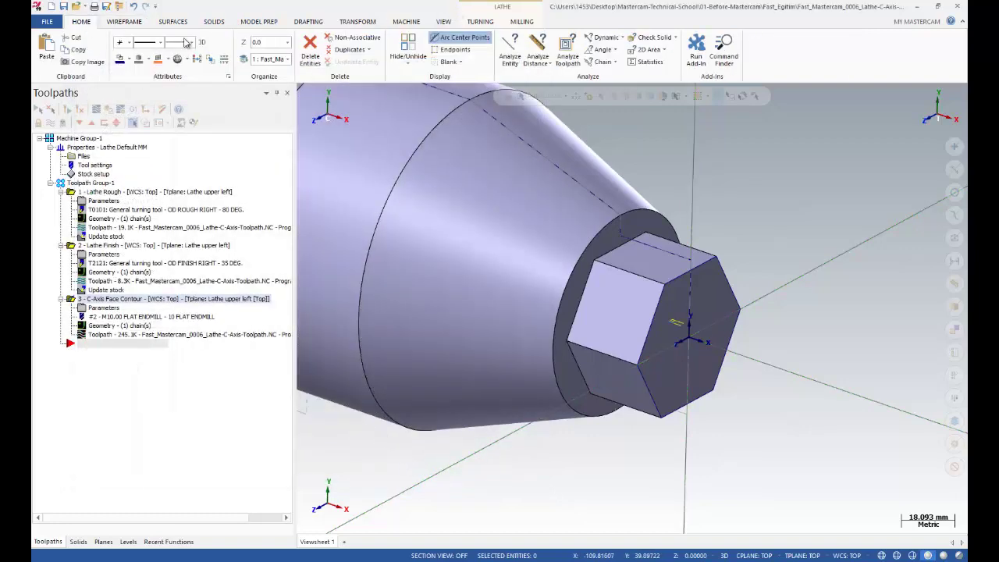
left_click(442, 25)
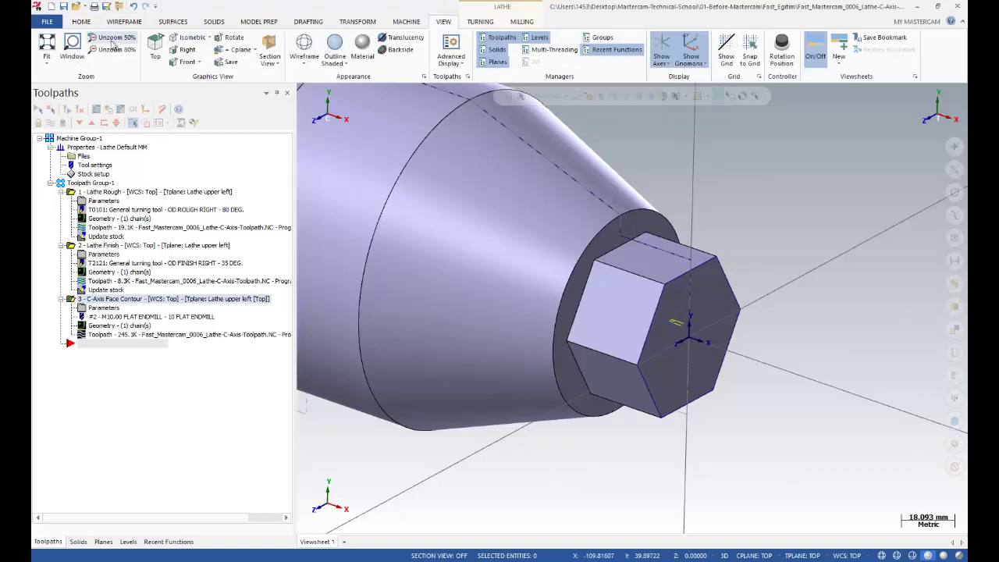
left_click(302, 48)
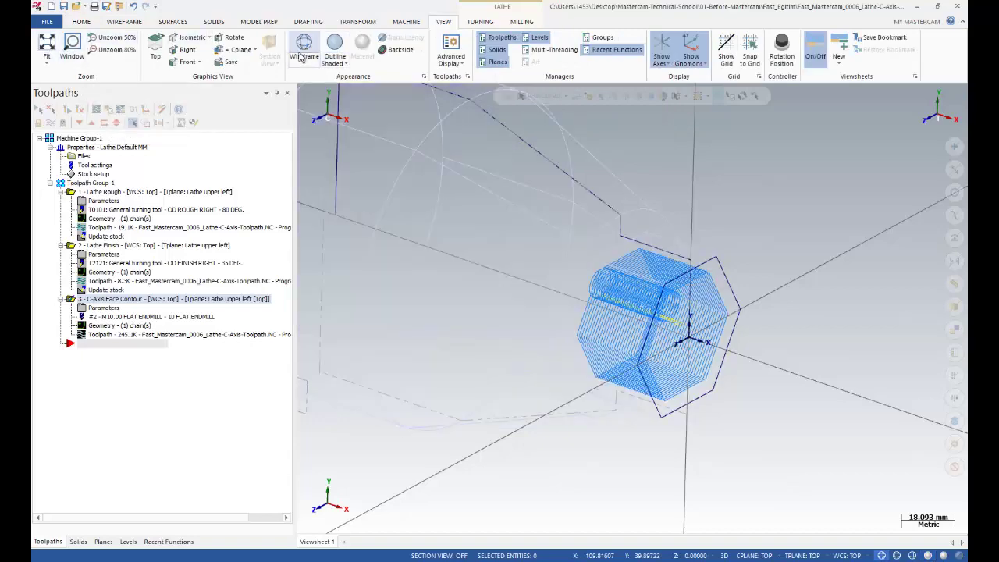
- Change the face contour's compensation direction to Left and regenerate the toolpath
left_click(88, 311)
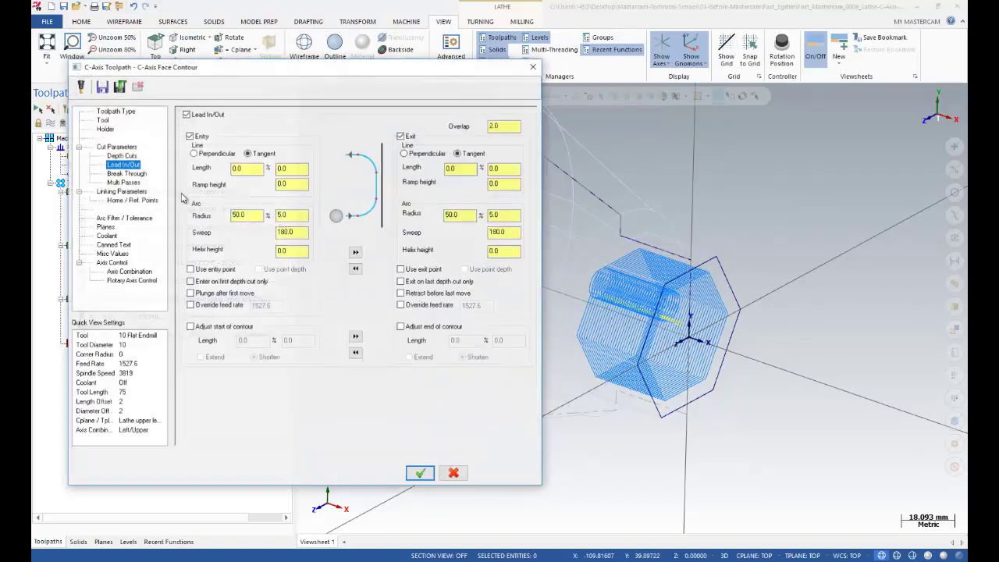
left_click(116, 147)
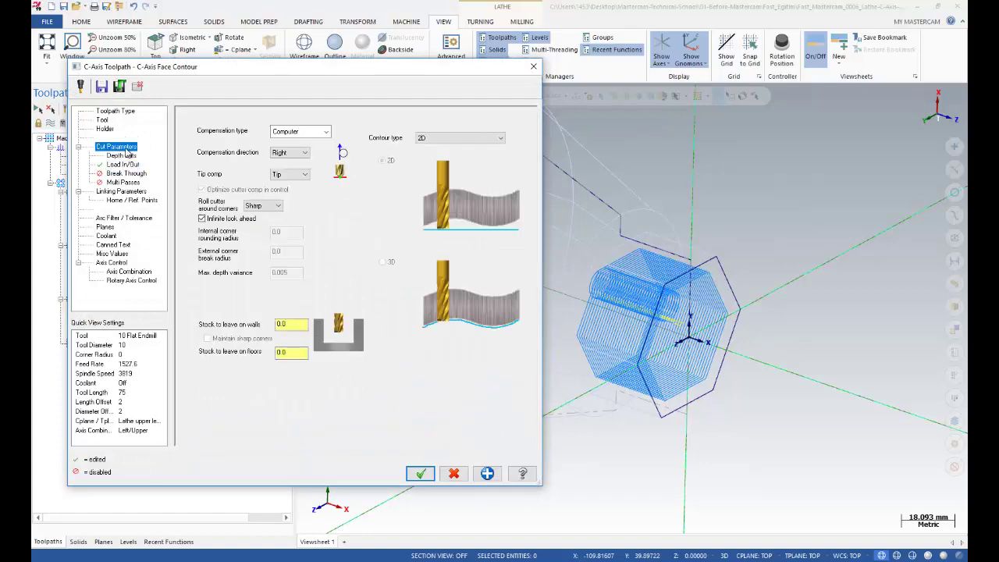
left_click(289, 152)
left_click(289, 162)
left_click(420, 474)
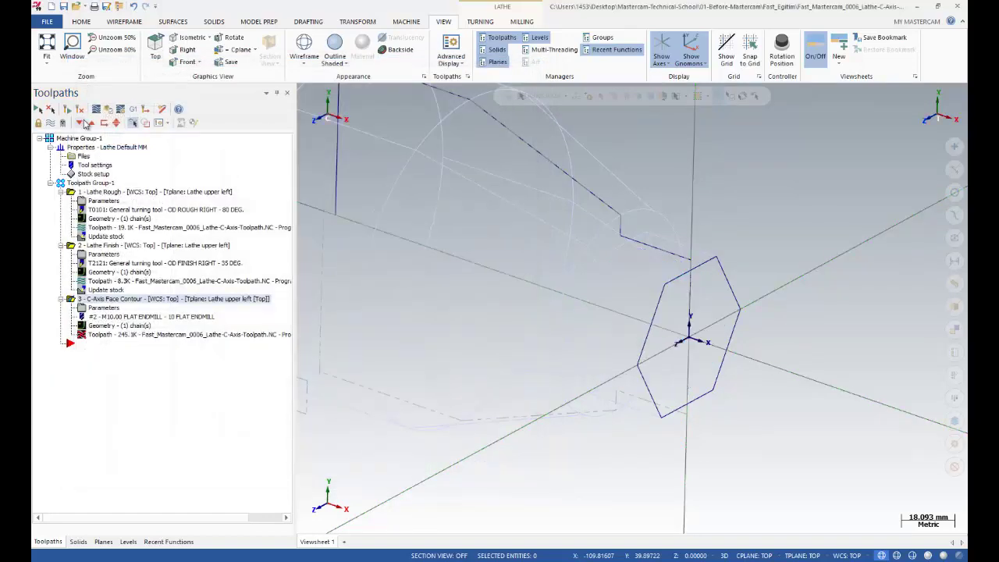
left_click(82, 109)
- Return the part to outline-shaded display and show the rough, finish and face contour toolpaths together
middle_click_drag(569, 215, 156, 177)
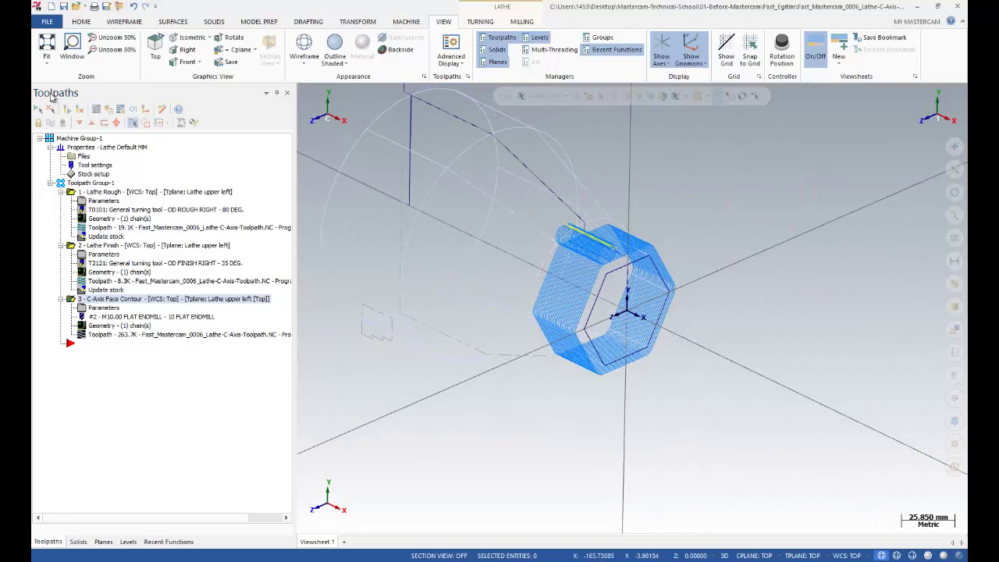
left_click(50, 124)
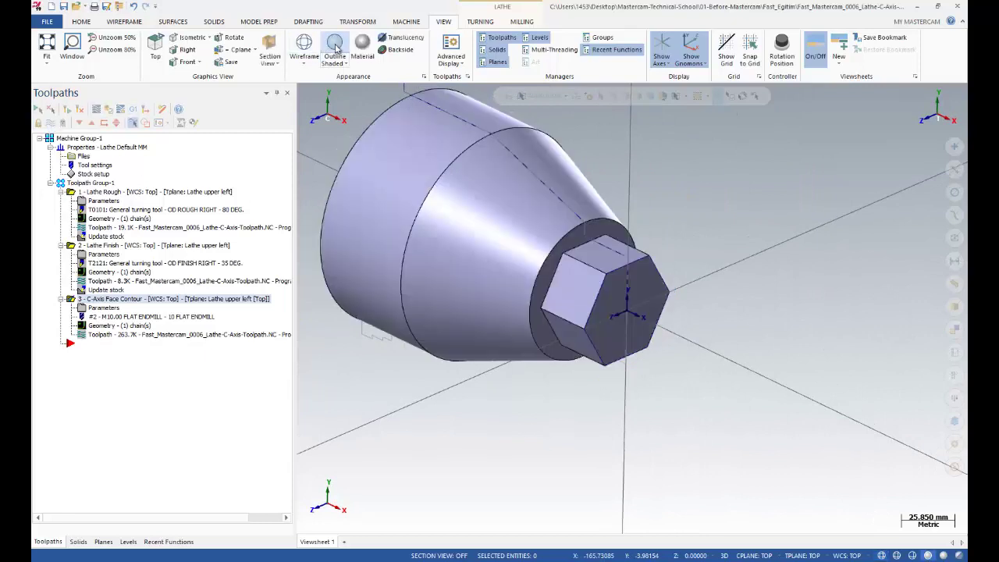
left_click(49, 125)
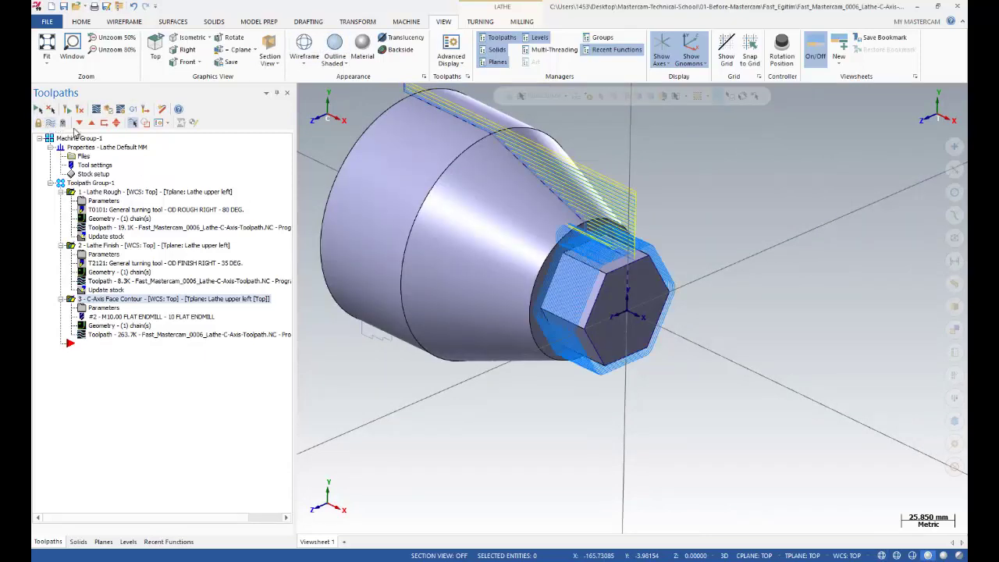
- Post the rough, finish and face contour operations and save the NC file as Fast_Mastercam_0006_Lathe-C-Axis-Toolpath
scroll(609, 226, "down", 2)
mouse_move(609, 227)
middle_mouse_down()
mouse_move(585, 218)
mouse_move(607, 223)
middle_mouse_up()
scroll(667, 195, "up", 3)
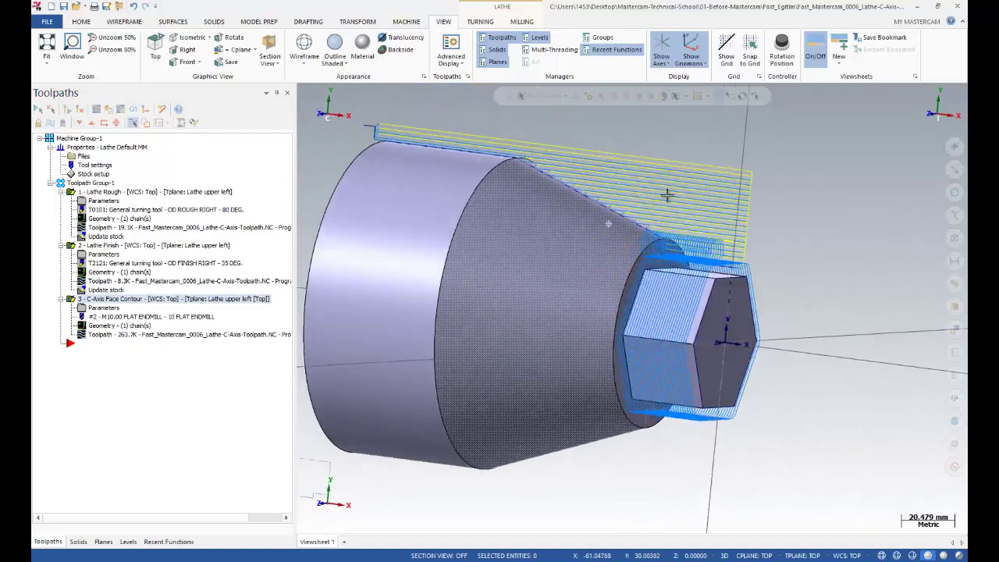
middle_click_drag(667, 195, 568, 159)
scroll(605, 234, "down", 2)
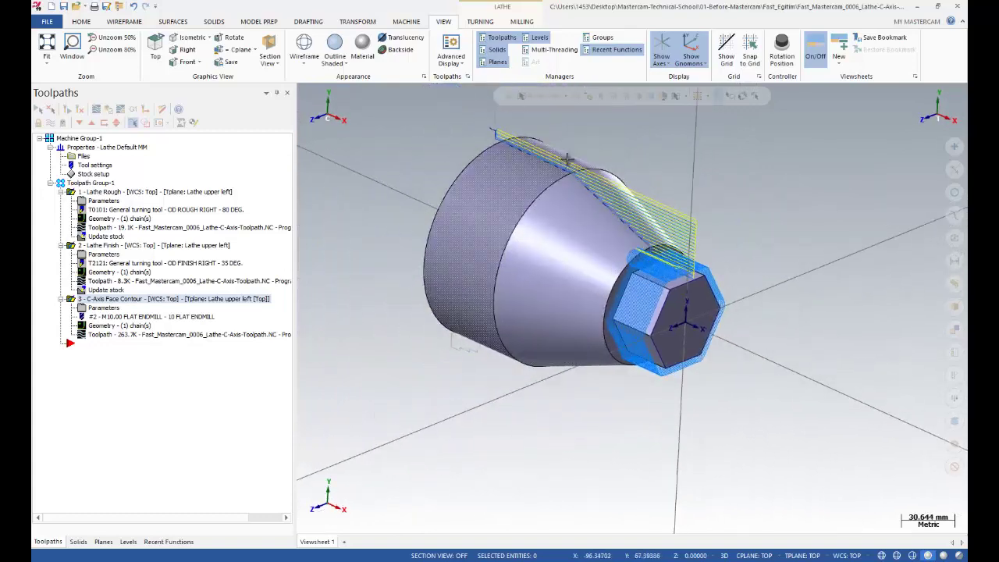
scroll(568, 159, "up", 2)
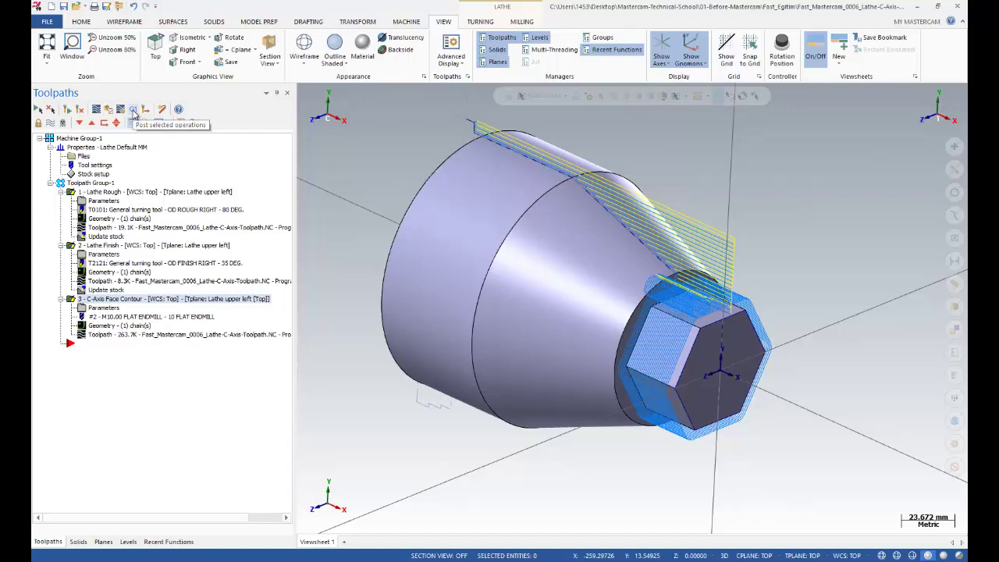
left_click(134, 110)
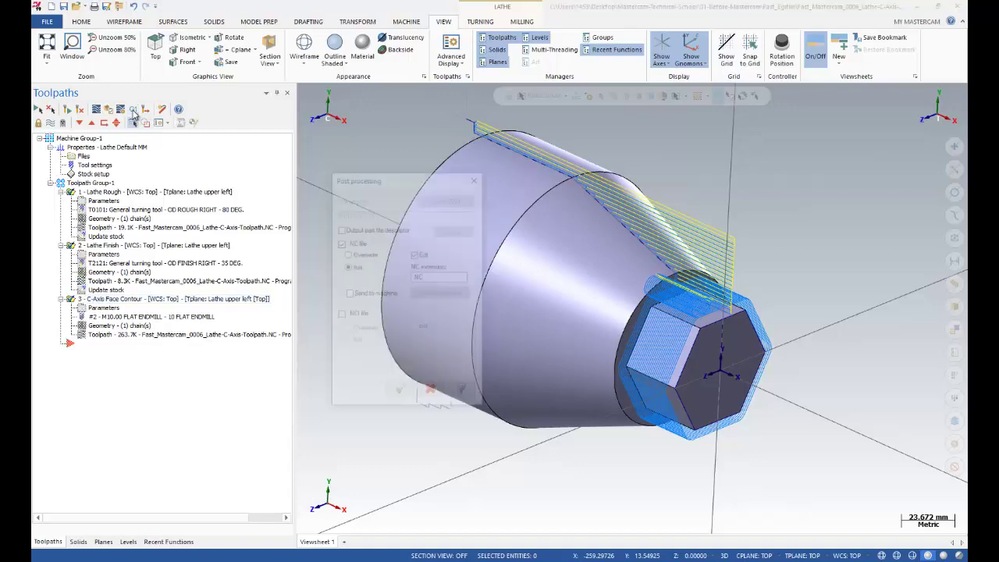
left_click(400, 394)
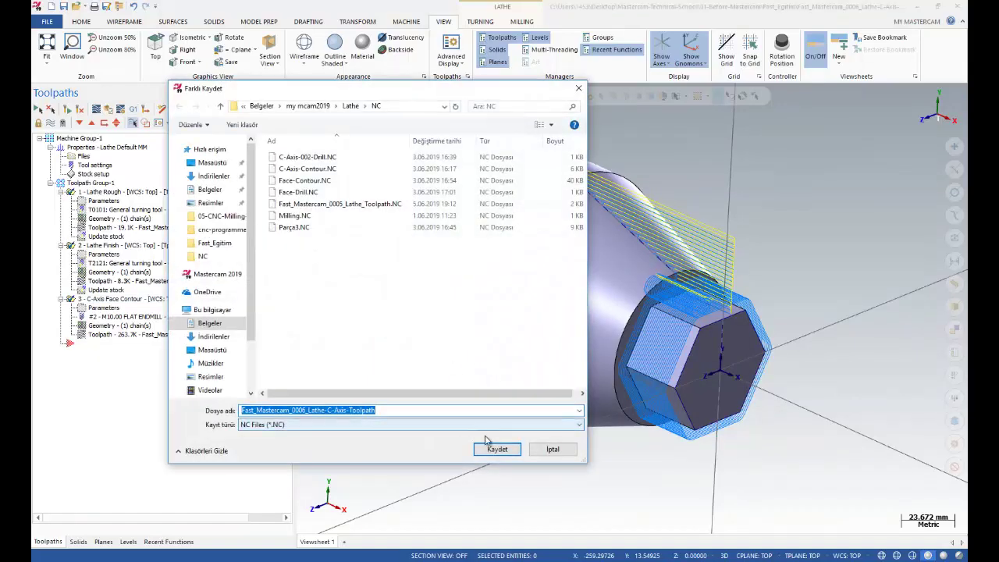
left_click(492, 450)
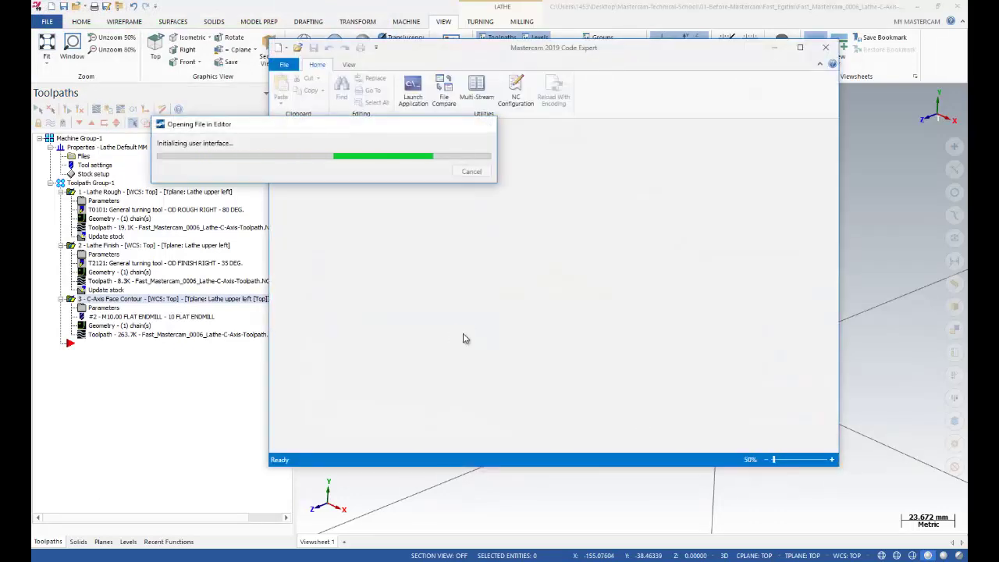
- Review the posted NC program through the roughing, finishing and C-axis face contour code
scroll(453, 322, "down", 19)
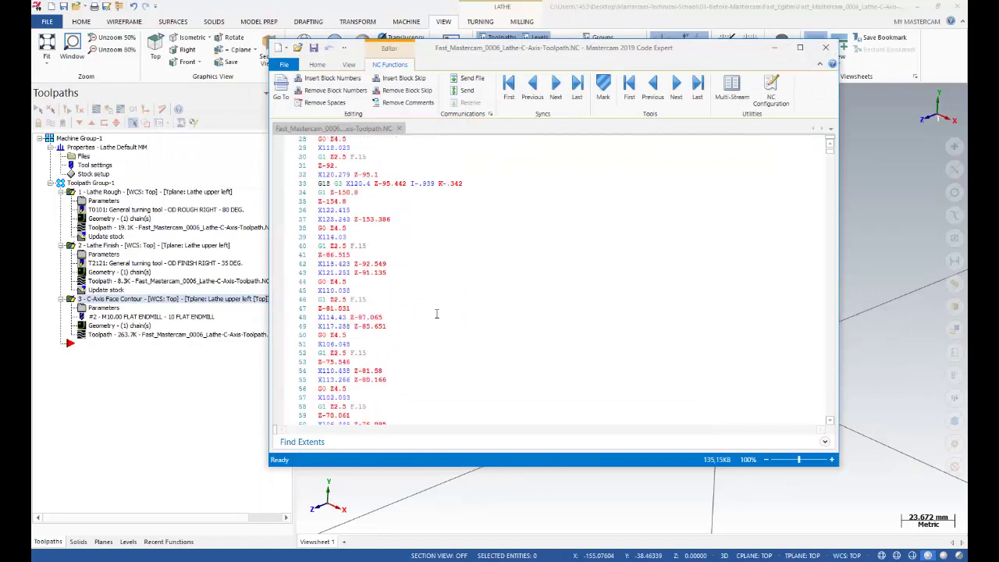
scroll(437, 314, "down", 20)
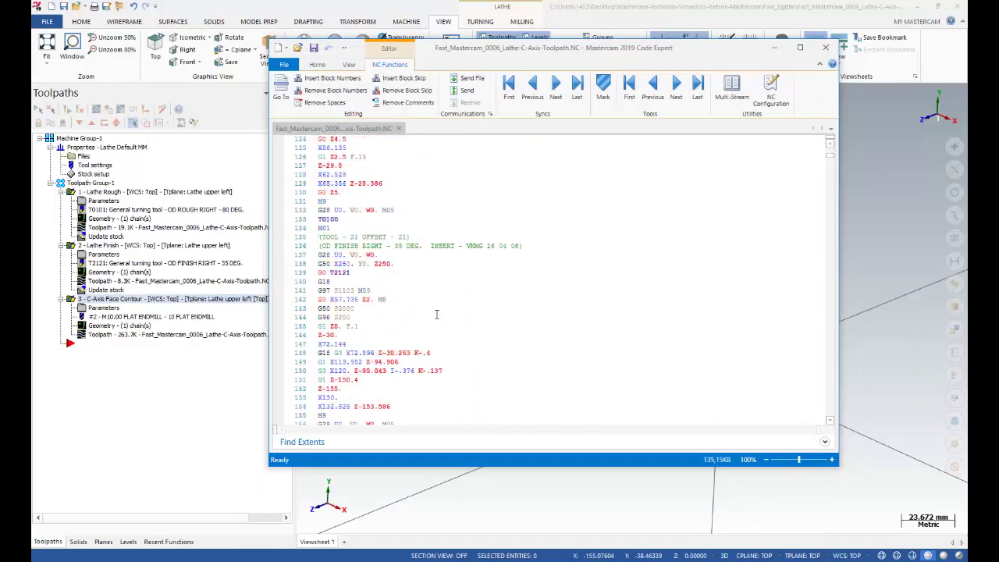
scroll(438, 313, "down", 20)
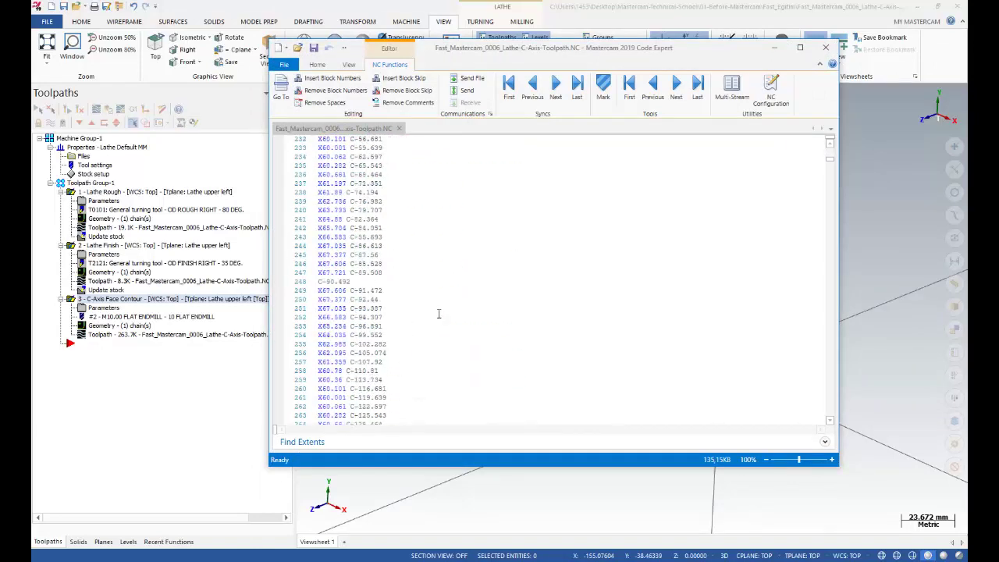
mouse_move(832, 162)
left_mouse_down()
mouse_move(828, 419)
mouse_move(833, 145)
left_mouse_up()
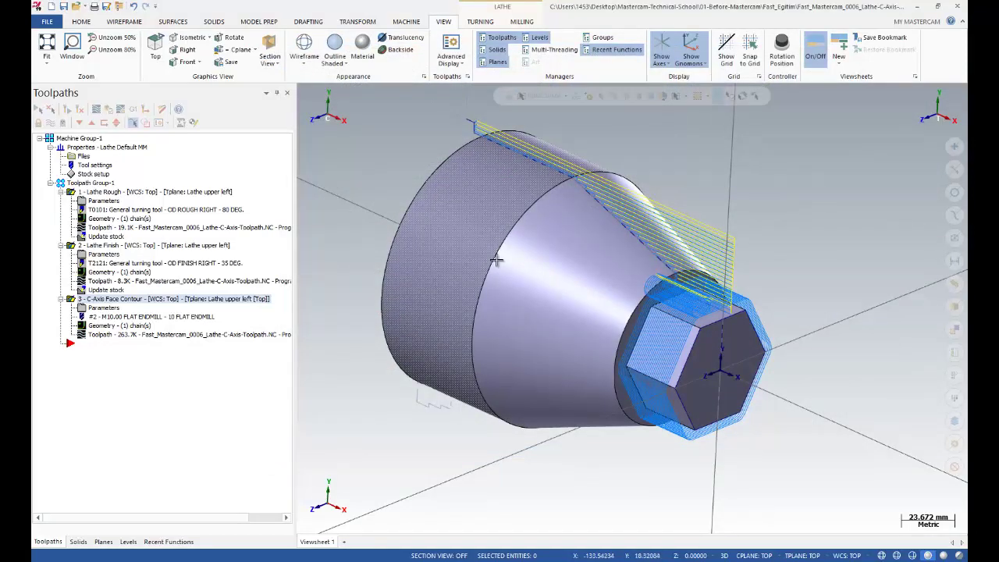
- Hide the rough, finish and face contour toolpaths so that only the part is displayed
mouse_move(476, 223)
middle_mouse_down()
mouse_move(449, 240)
mouse_move(476, 232)
middle_mouse_up()
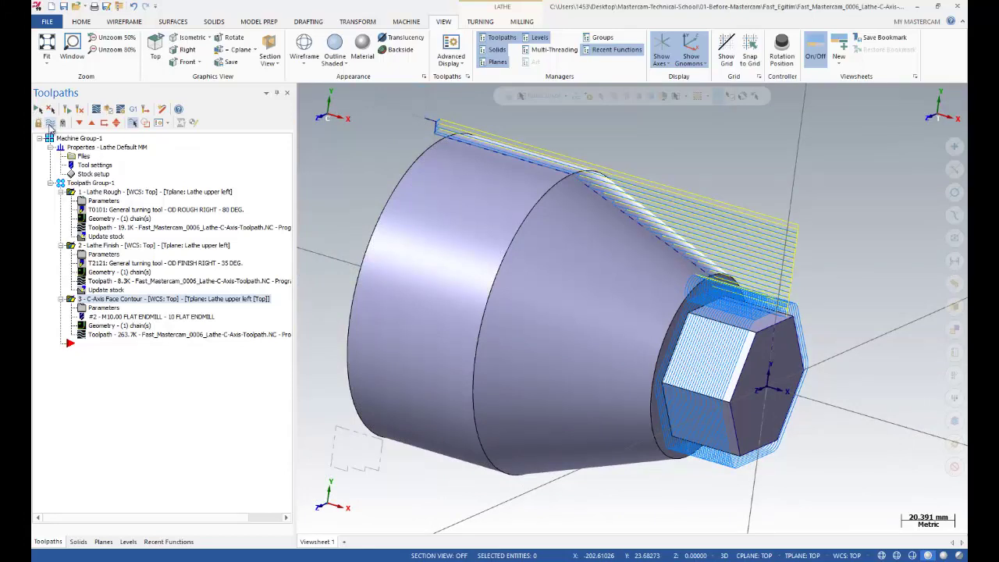
left_click(50, 125)
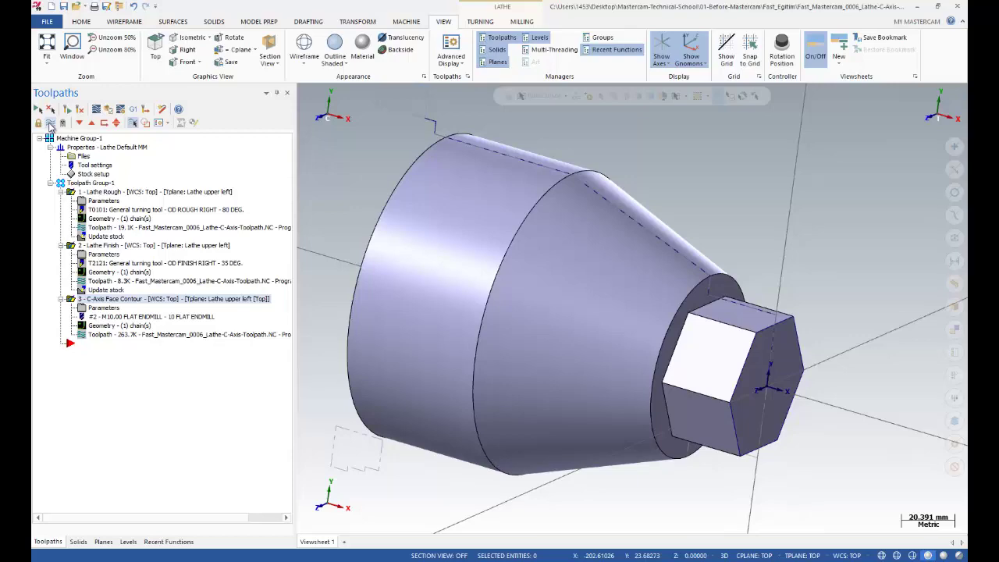
scroll(653, 287, "down", 2)
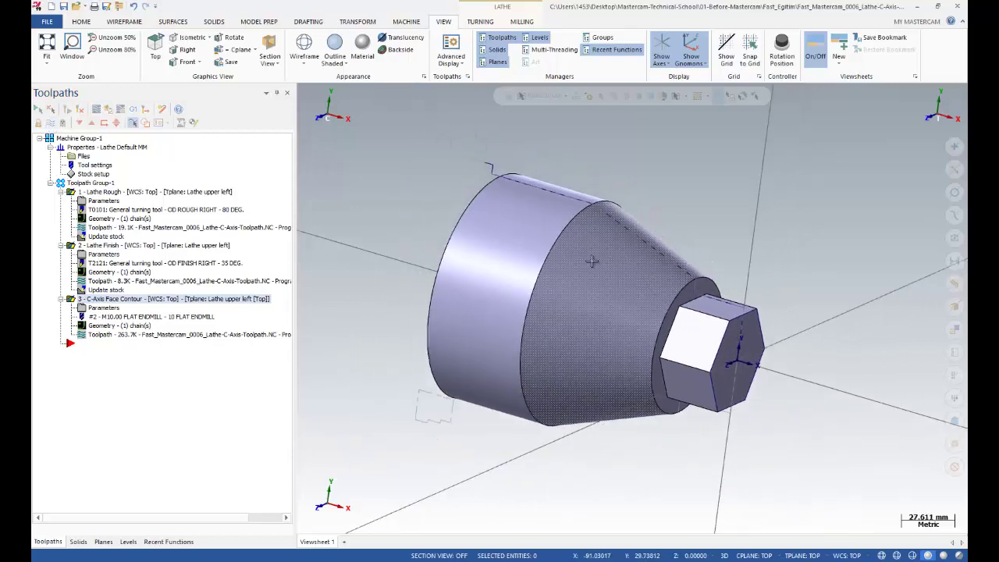
middle_click_drag(654, 287, 575, 273)
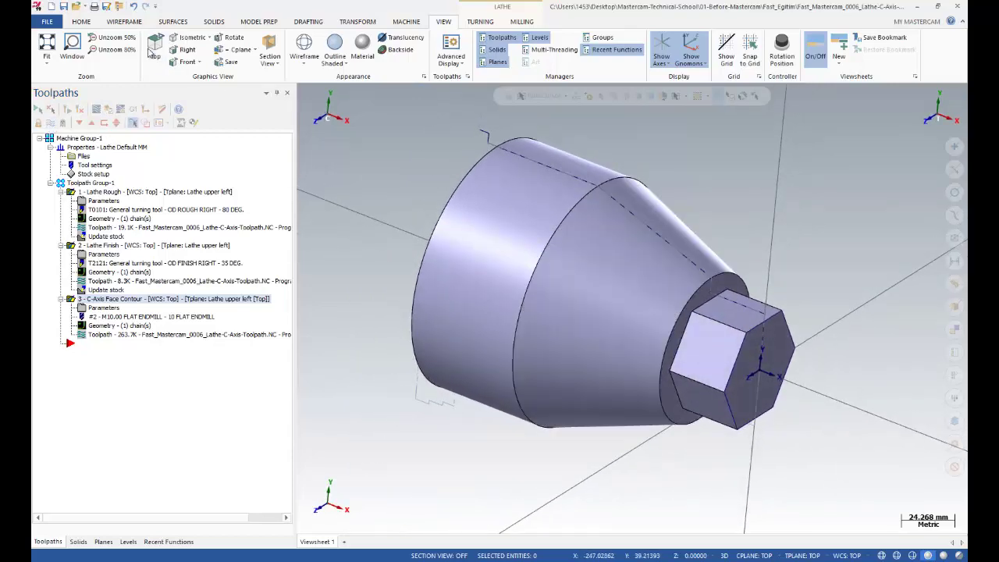